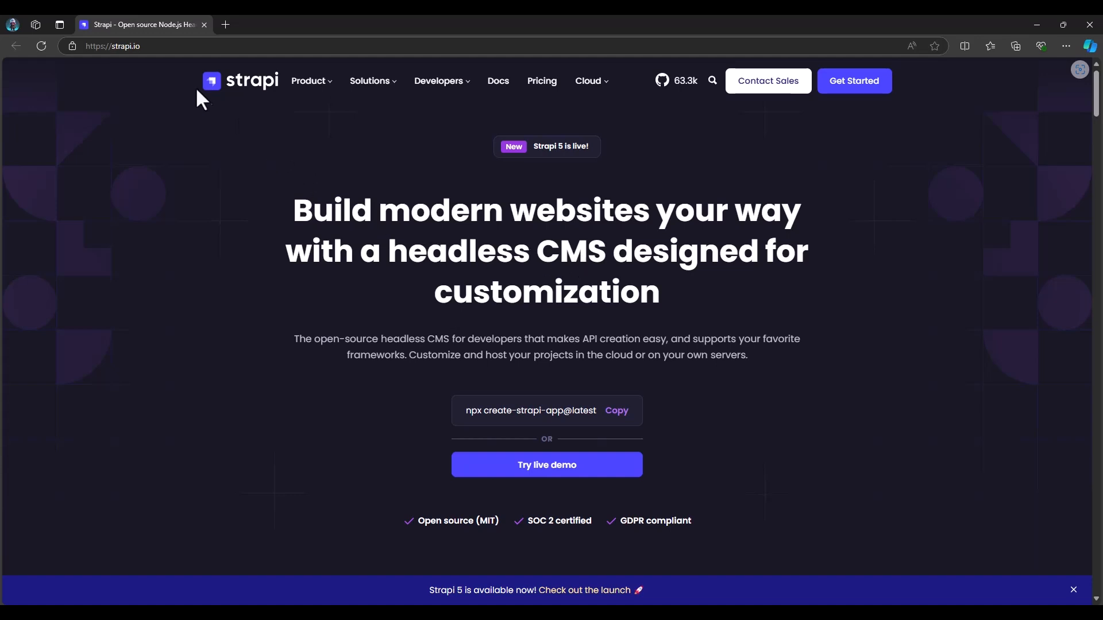
Look through the Strapi homepage, covering its headline, customer logos, problem and solution sections, and community figures
click(136, 46)
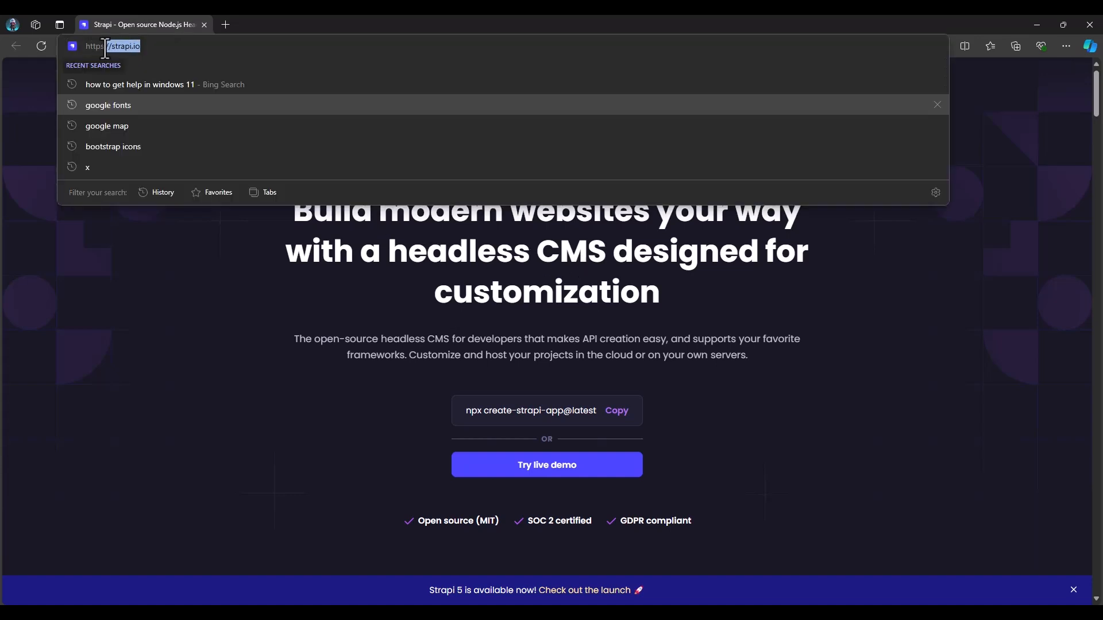
click(265, 266)
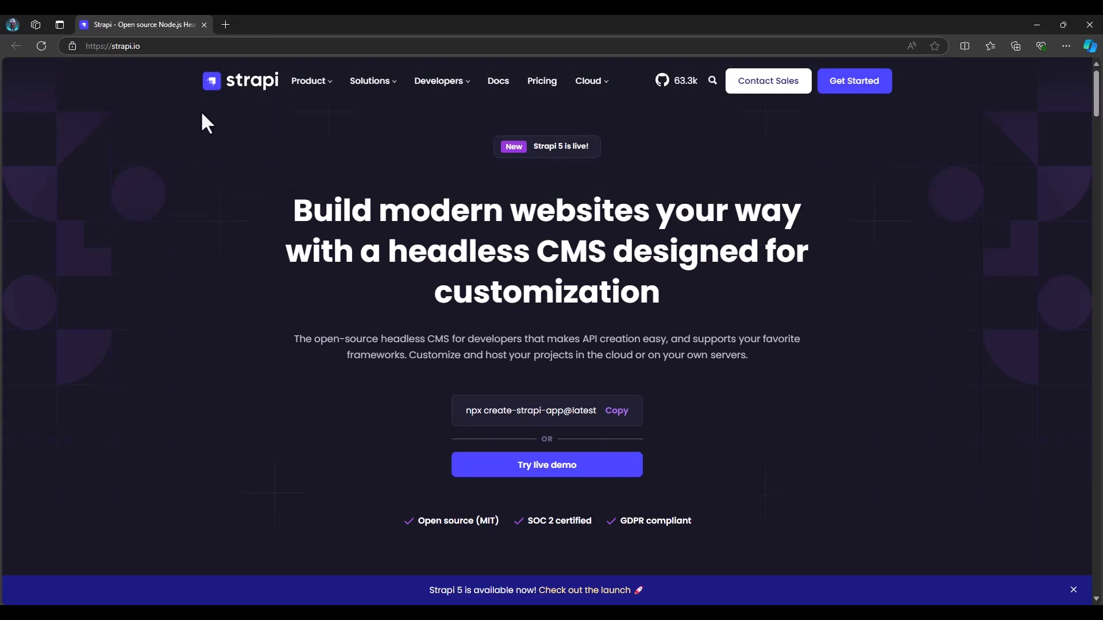
scroll(448, 266, down, 3)
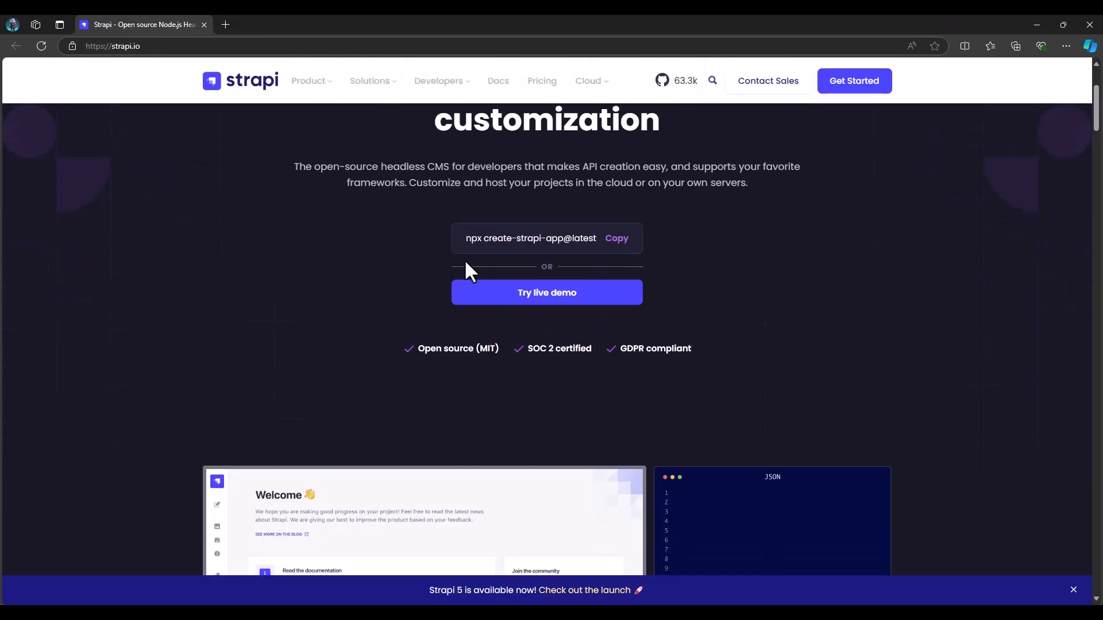
scroll(424, 270, down, 9)
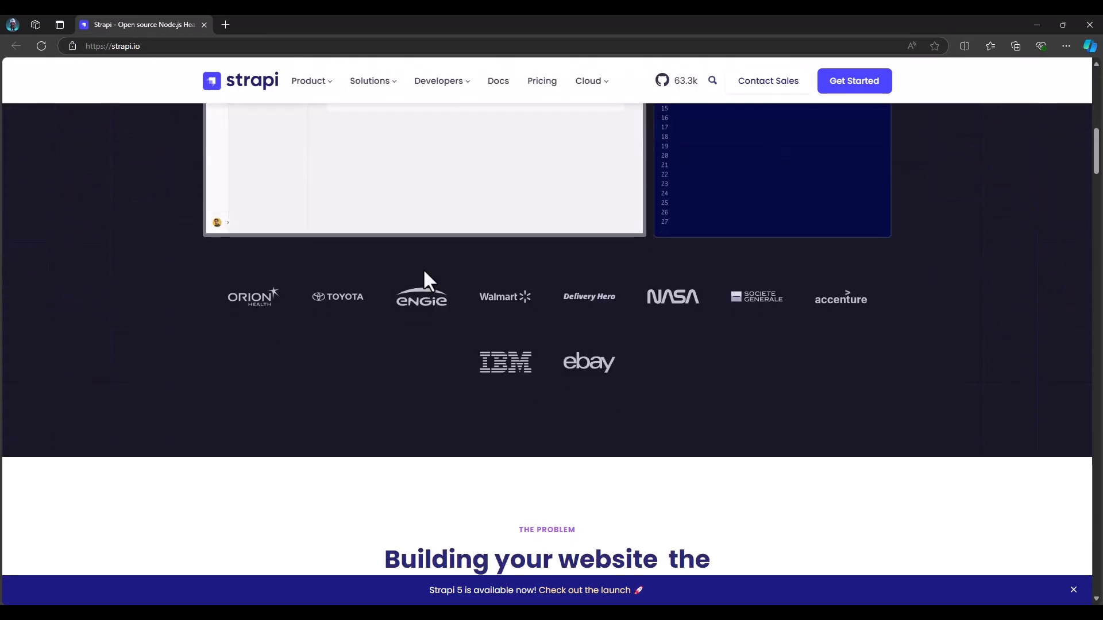
scroll(424, 269, down, 9)
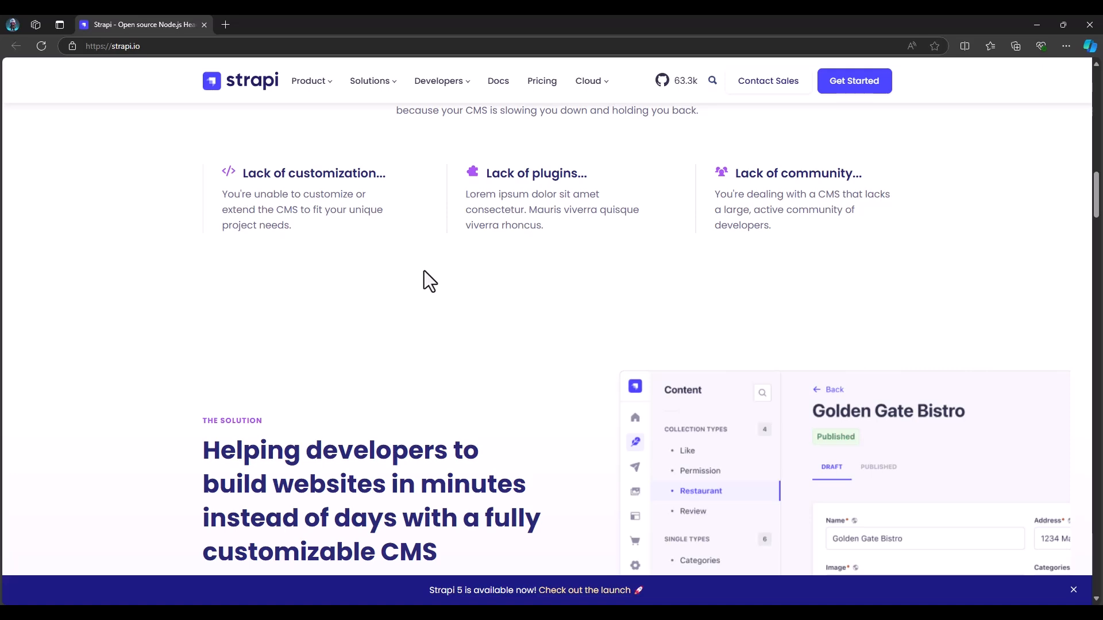
scroll(456, 266, down, 7)
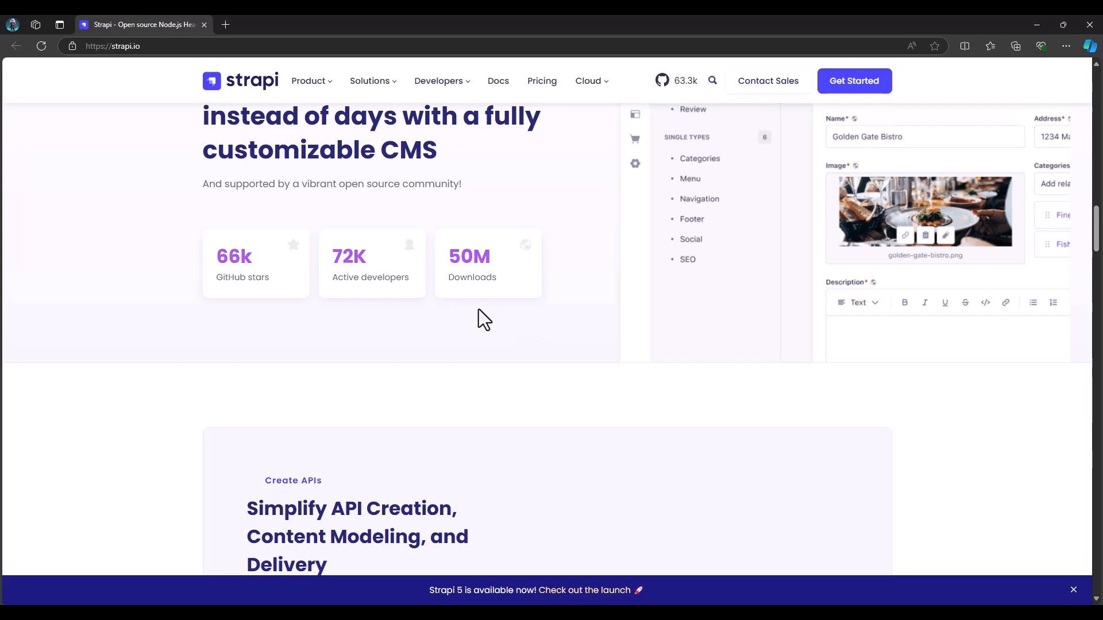
scroll(478, 309, up, 15)
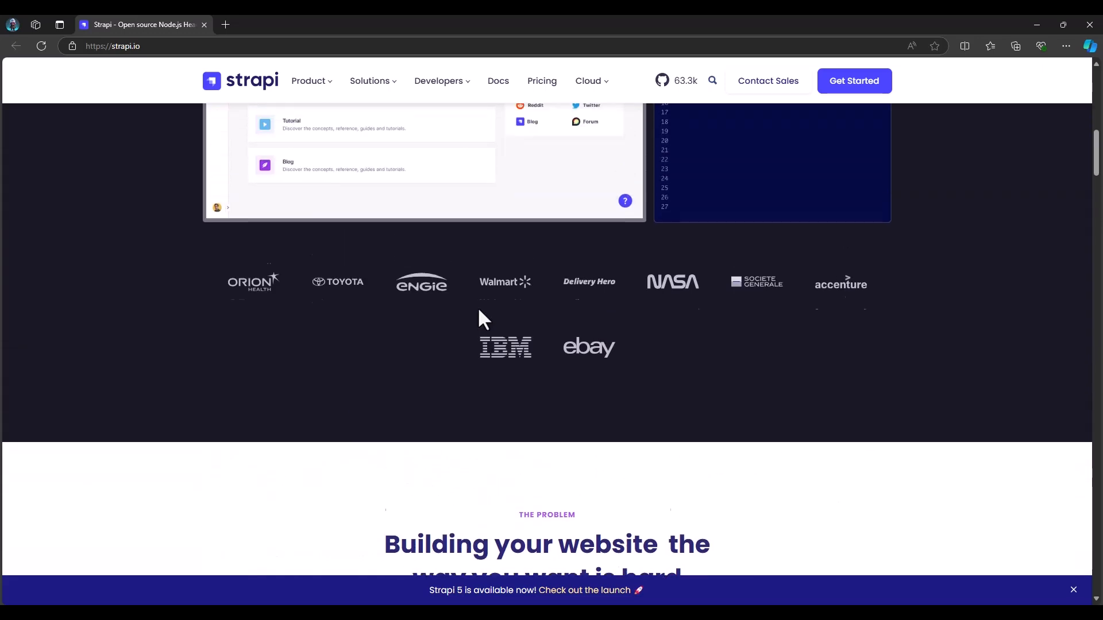
scroll(479, 311, up, 13)
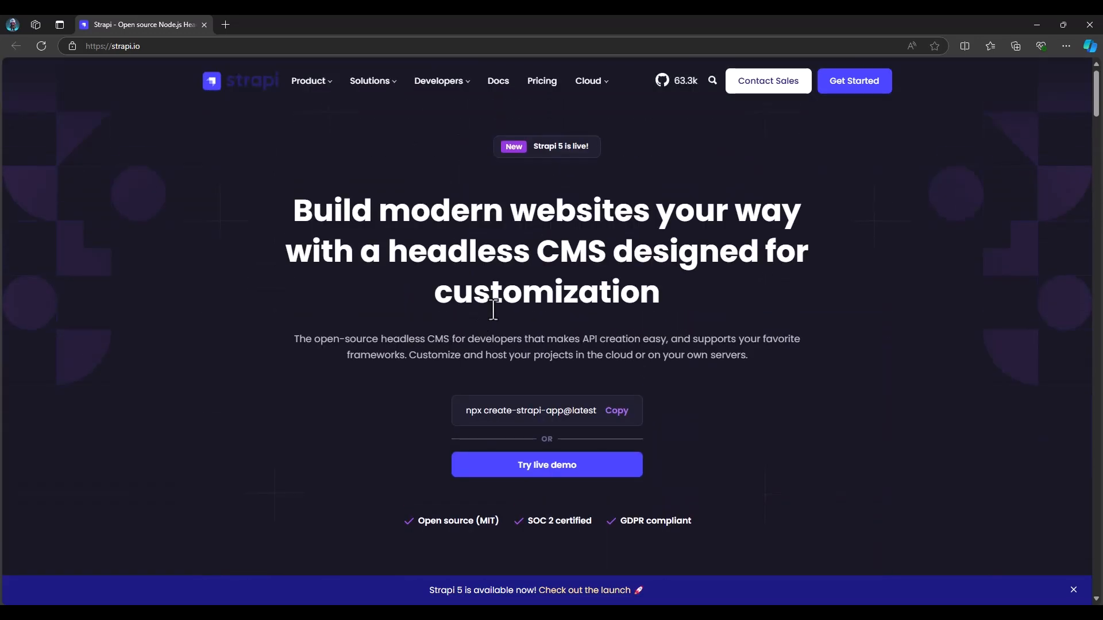
Switch to File Explorer and open a command prompt in the Todo folder, moving its window fully into view
click(597, 613)
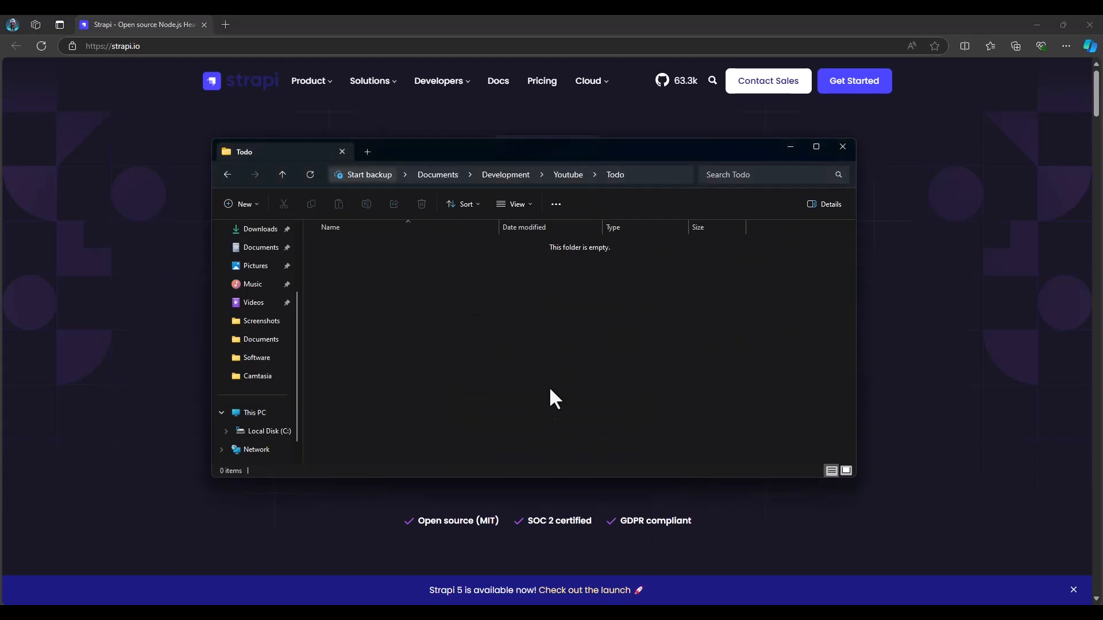
click(643, 173)
text(cm)
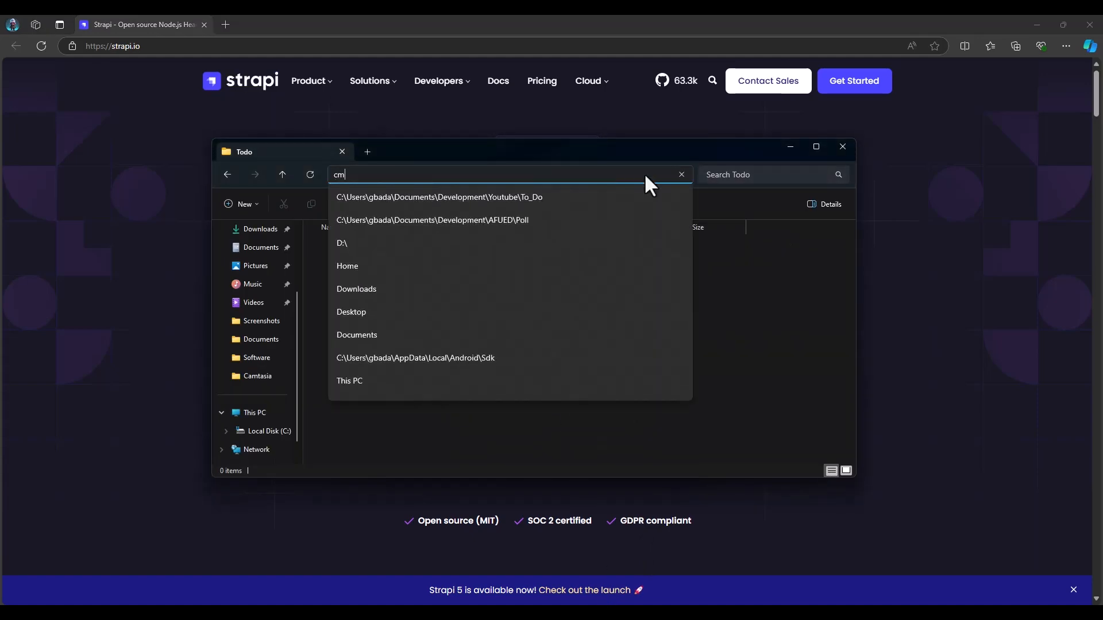
text(d)
key(Return)
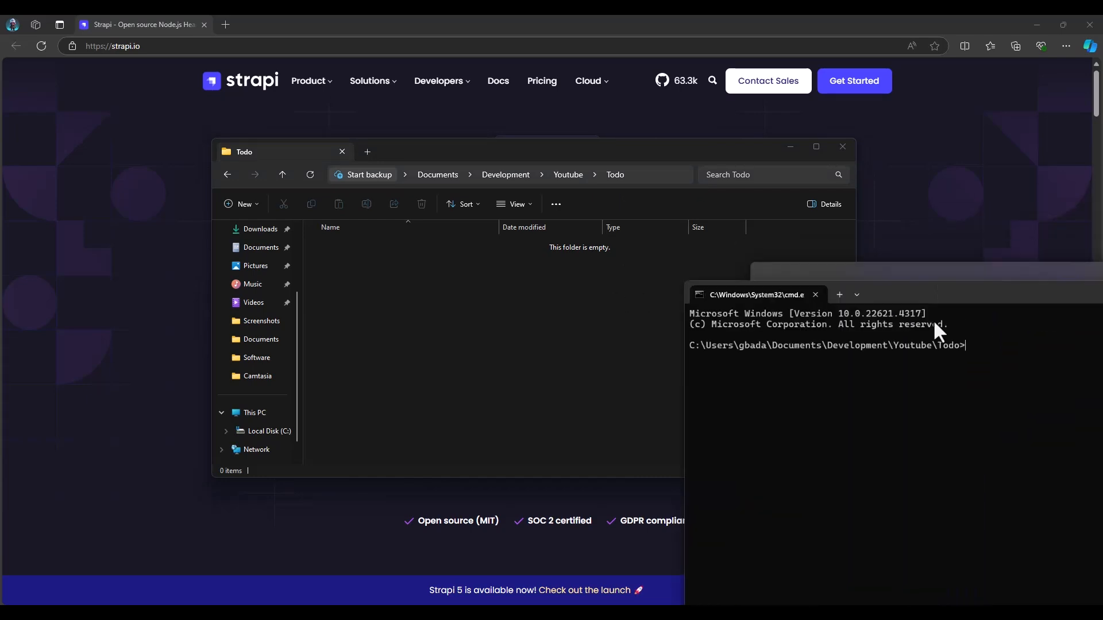
drag(1073, 293, 618, 171)
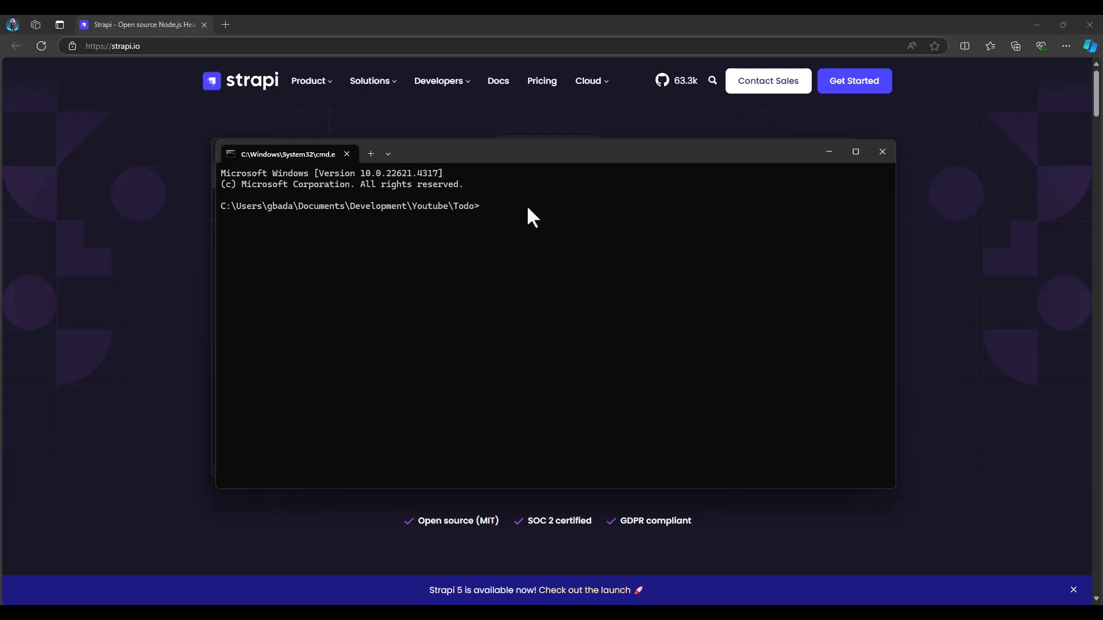
Run npx create-strapi-app@latest todo_backend --quickstart in the Todo folder's command prompt
text(np)
text(x create-strapi-app@lates)
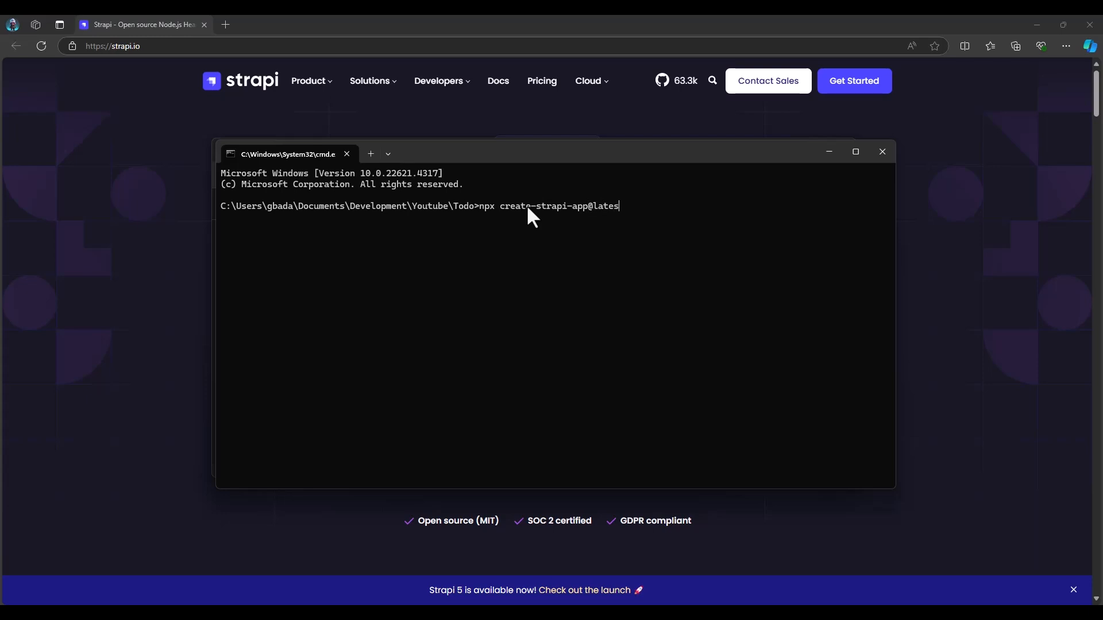
text(t)
click(939, 297)
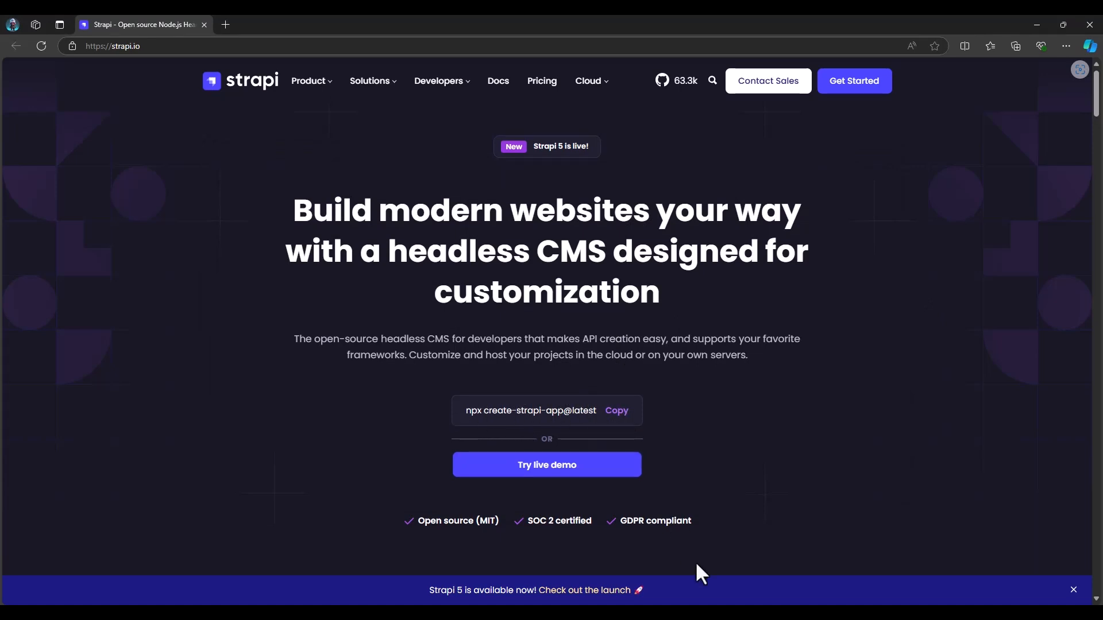
key(alt+Tab)
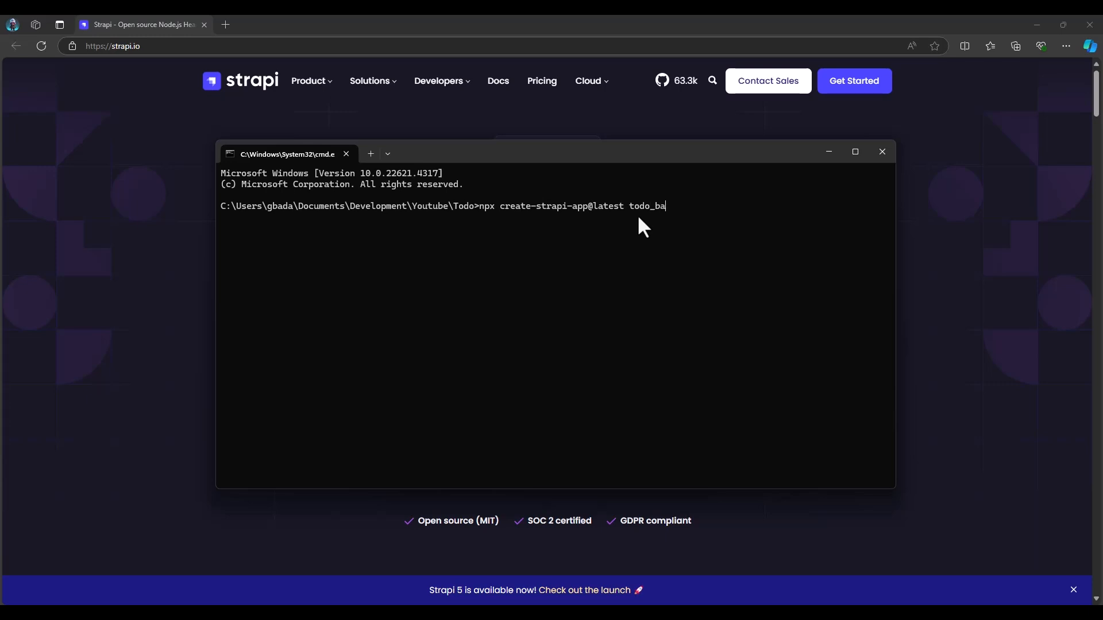
text(ckend --quickstart)
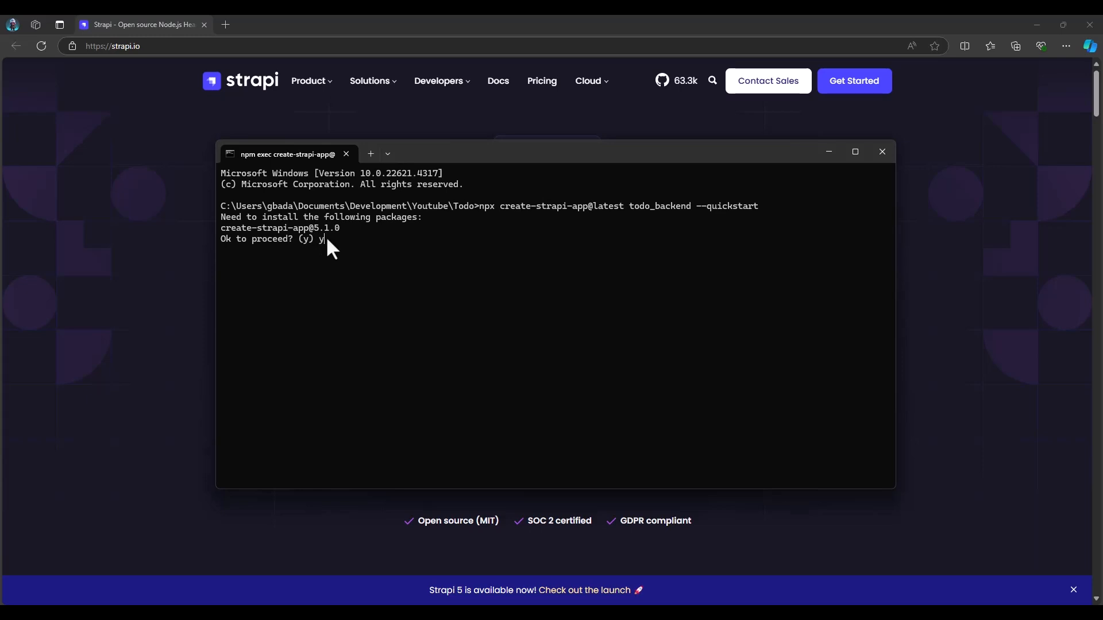
Accept installing the create-strapi-app package and choose Skip for the Strapi login or sign-up
key(Return)
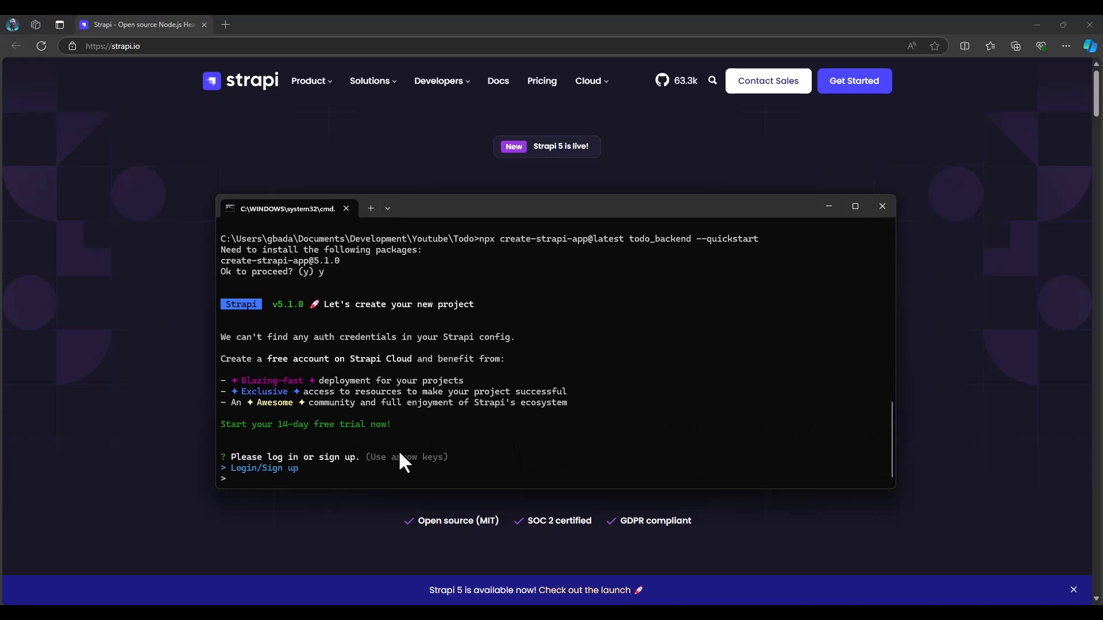
key(Down)
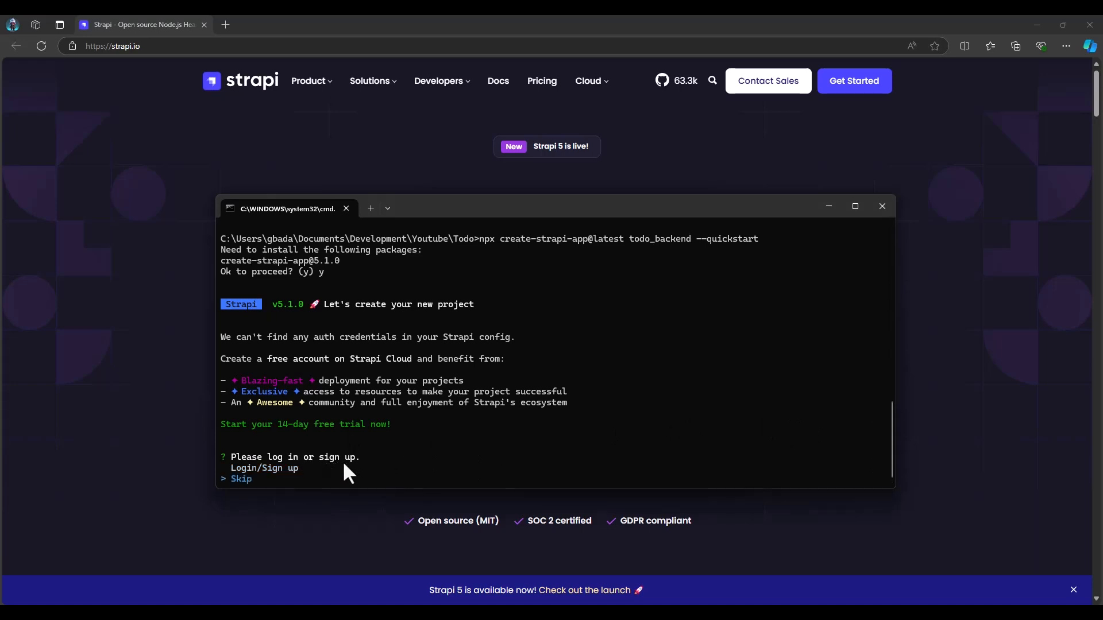
key(Return)
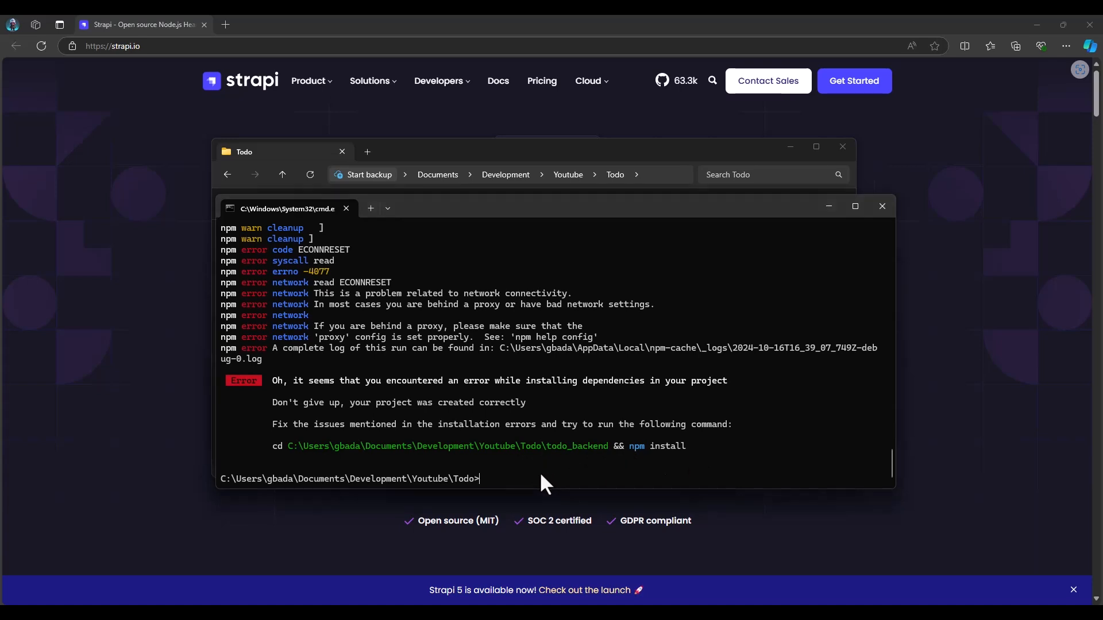
Change into the todo_backend folder and open it in Visual Studio Code with code ., filling the screen with the editor
text(cd todo_backend)
key(Return)
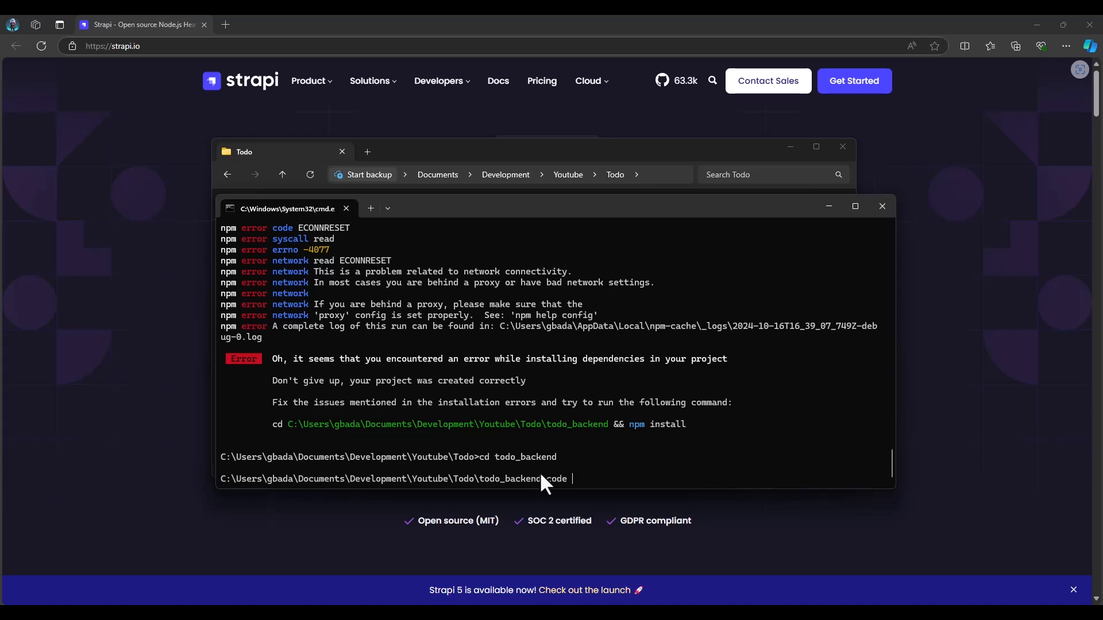
key(Return)
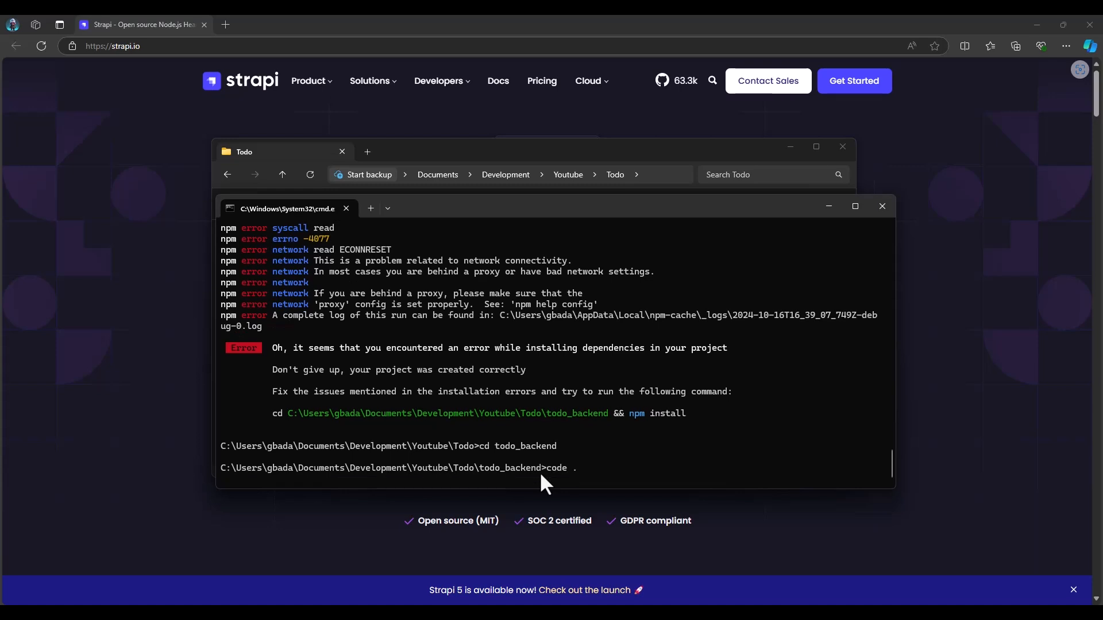
click(685, 152)
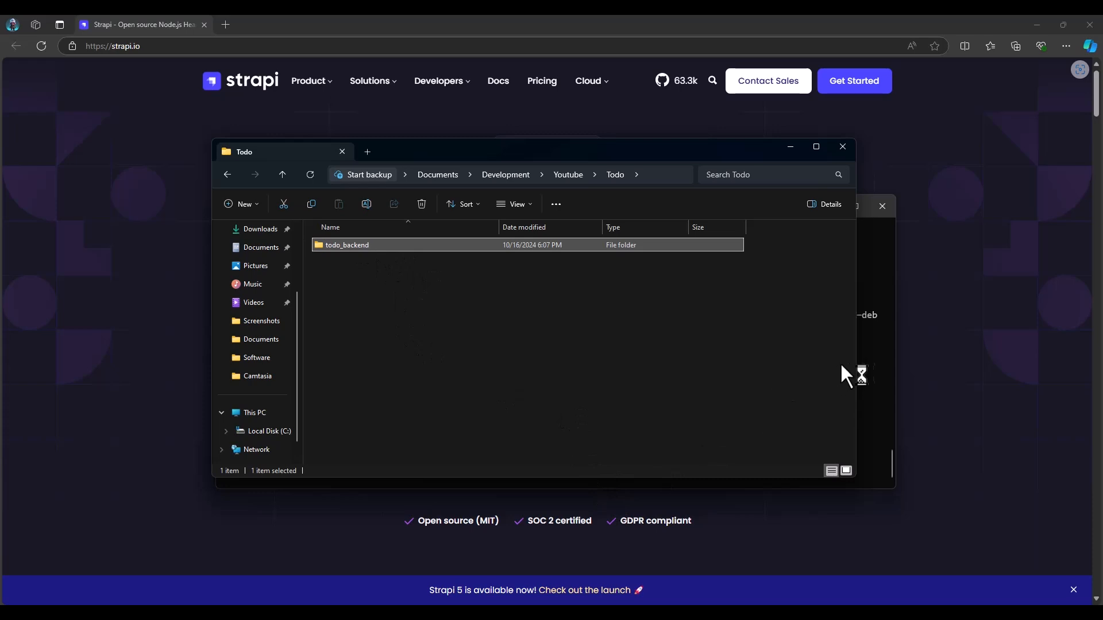
click(873, 360)
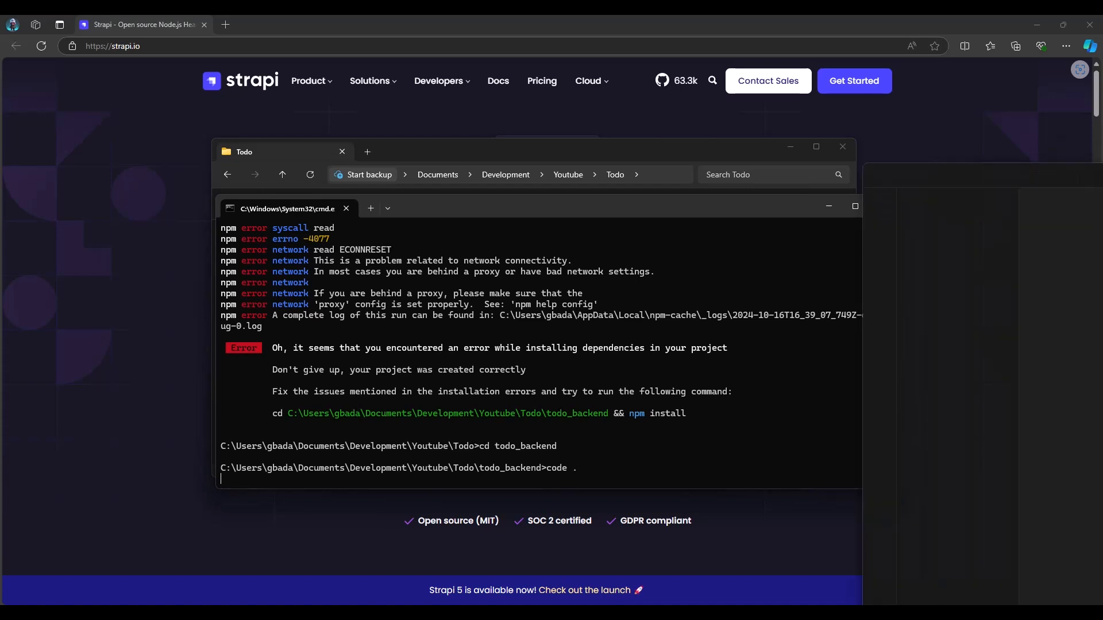
drag(921, 87, 871, 14)
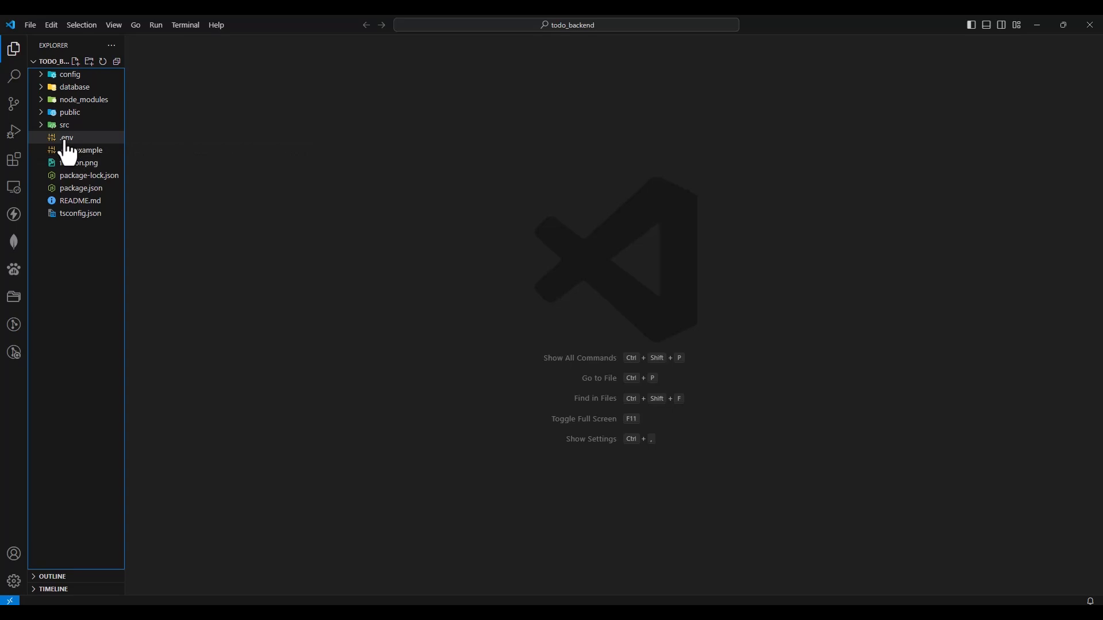
Open the .env file, review the project creation command and its --quickstart option in the command prompt, and highlight the DATABASE_CLIENT value
click(66, 140)
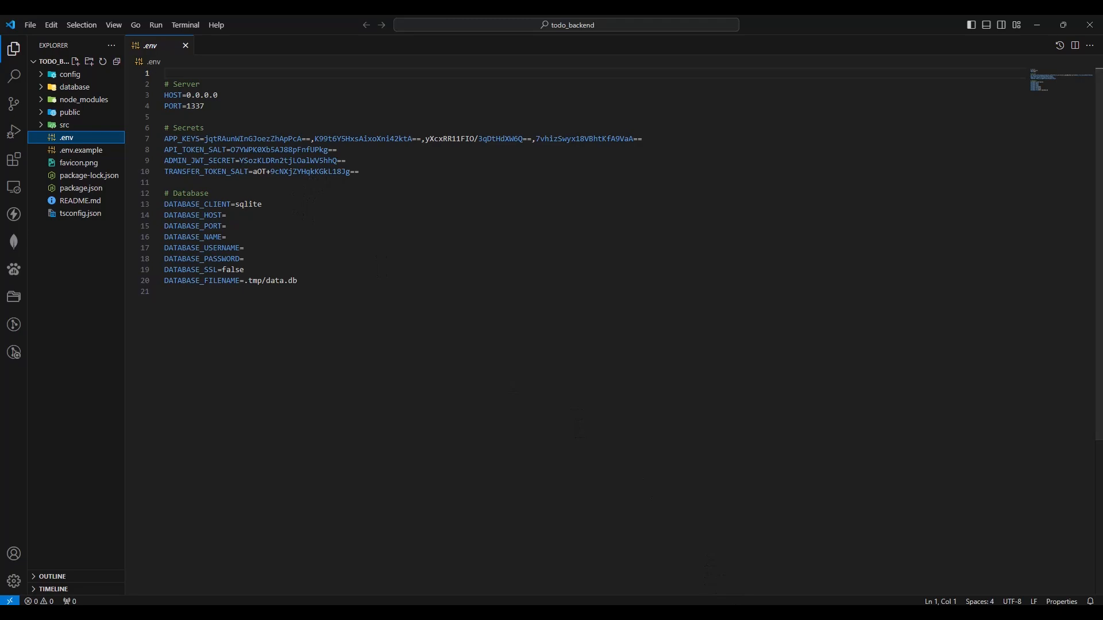
key(alt+Tab)
scroll(661, 468, up, 6)
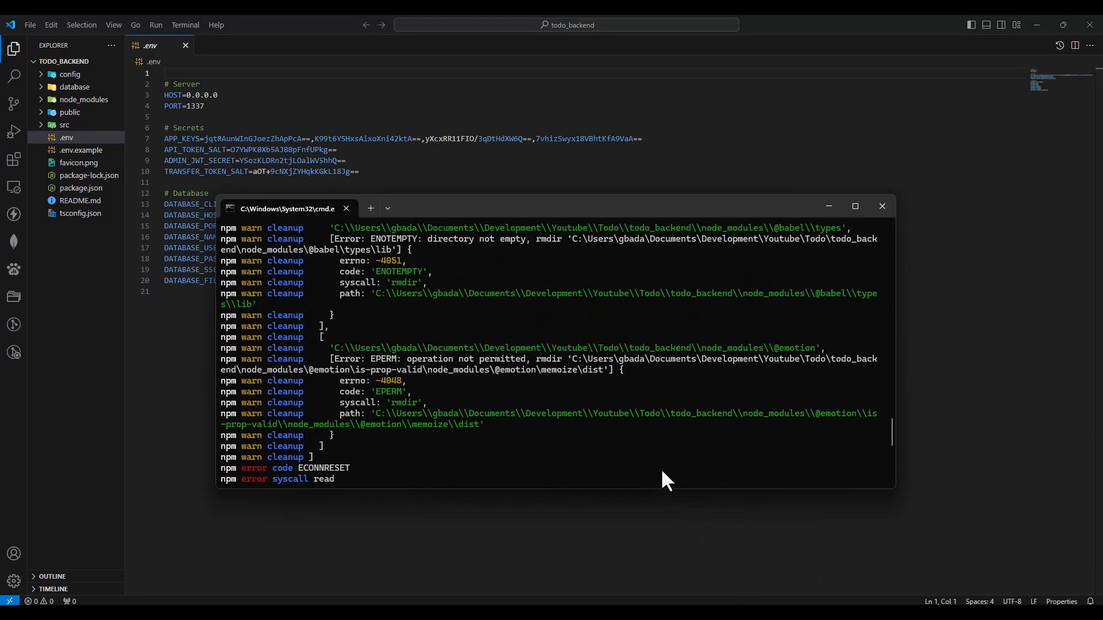
scroll(661, 471, up, 10)
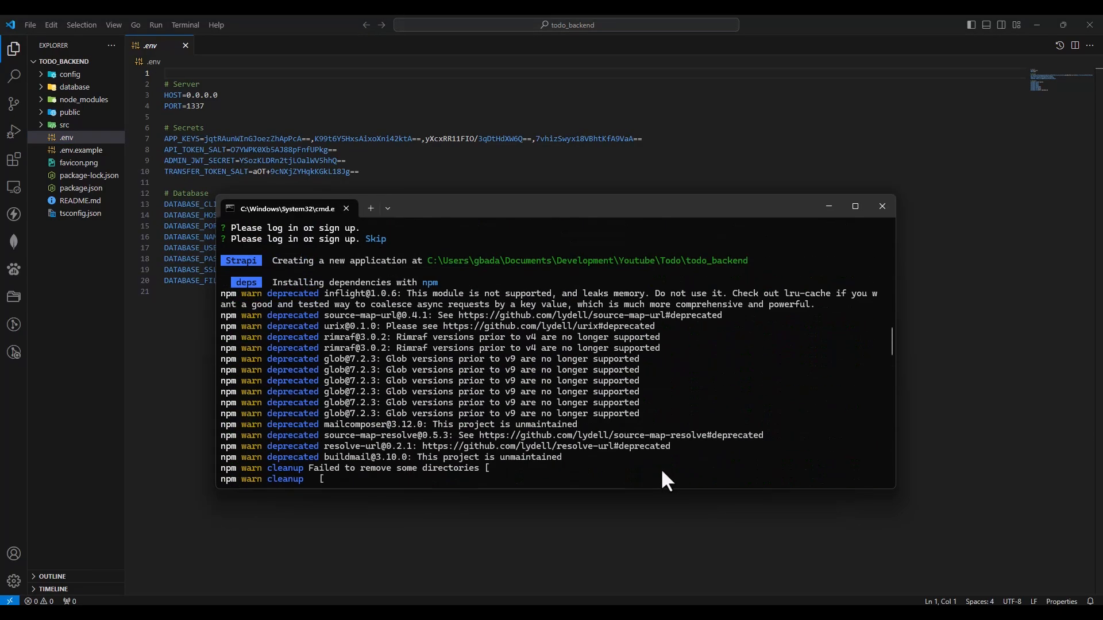
scroll(662, 481, up, 2)
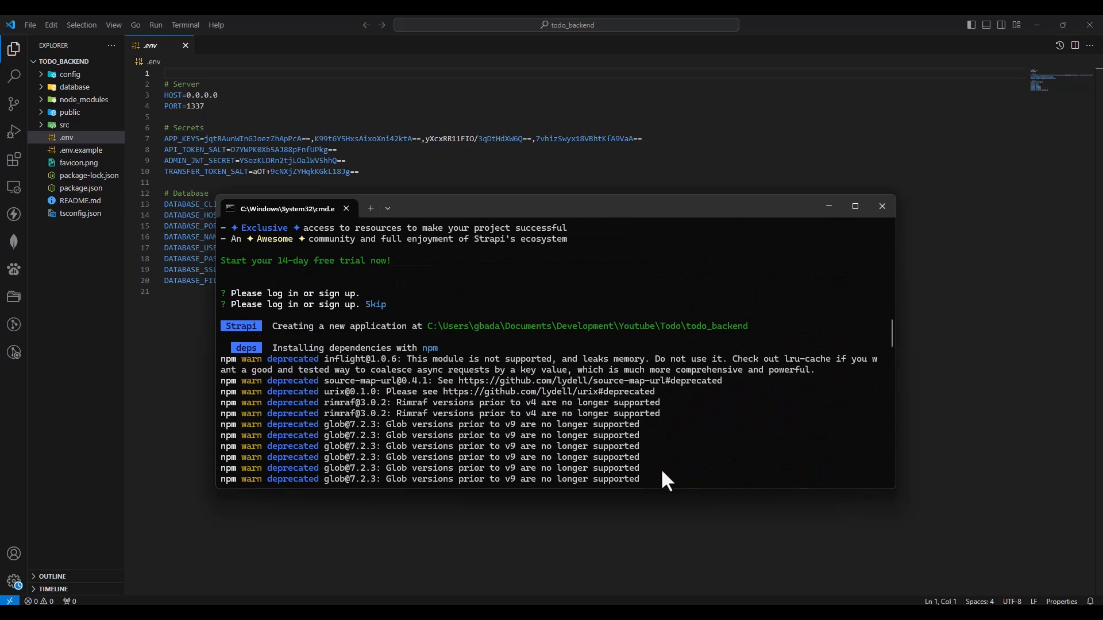
scroll(662, 473, up, 3)
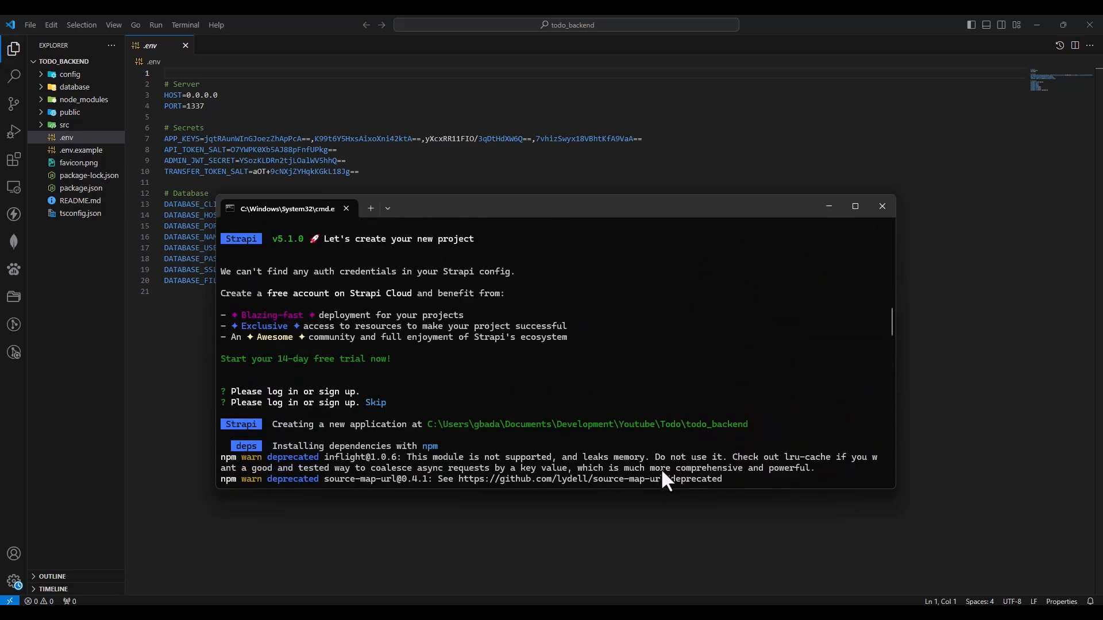
scroll(593, 408, up, 3)
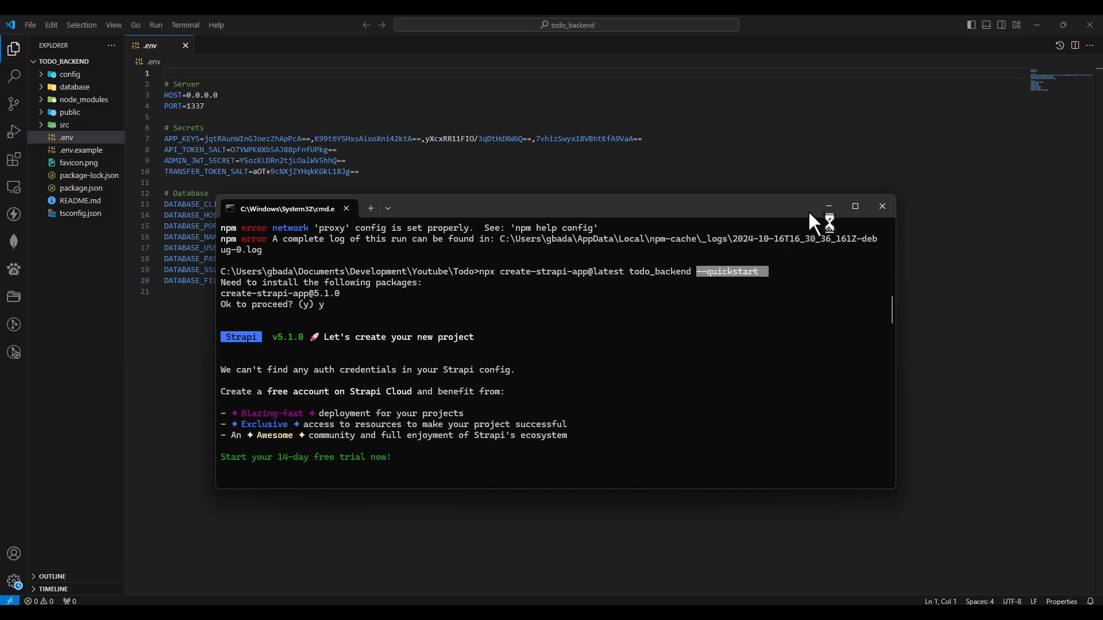
click(829, 205)
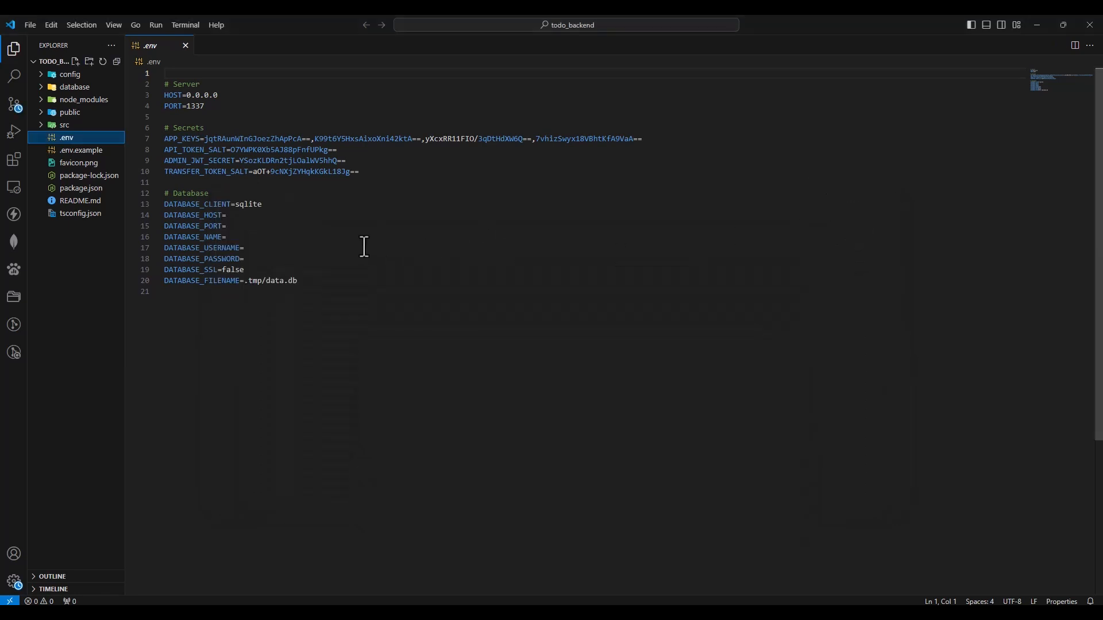
double_click(248, 205)
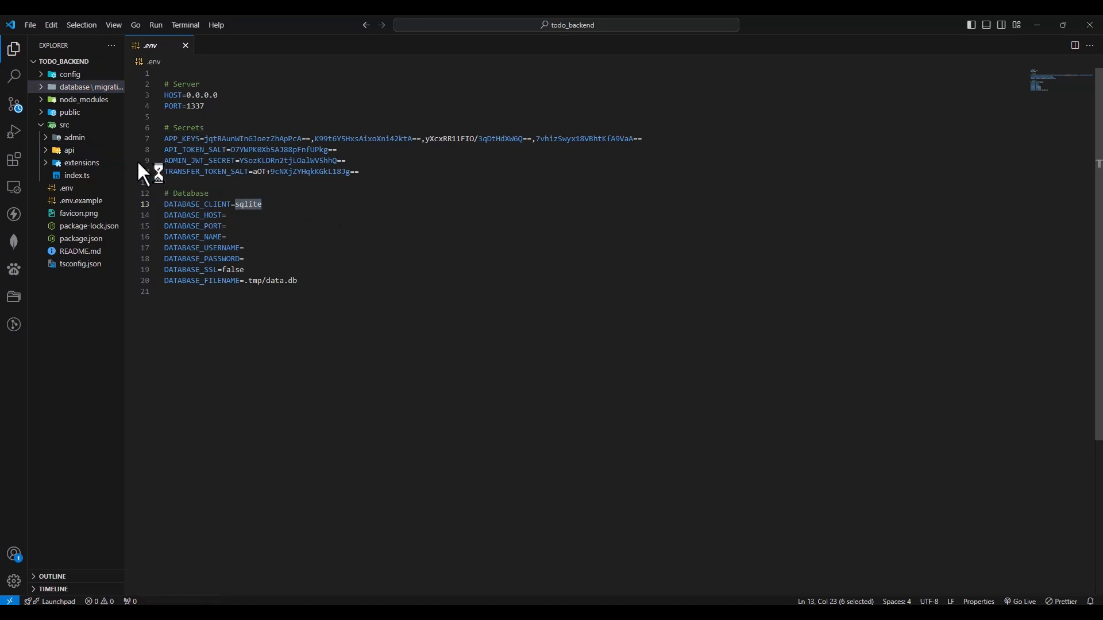
Open the integrated terminal in the editor, and enlarge both the interface zoom and the terminal area
click(986, 26)
click(709, 253)
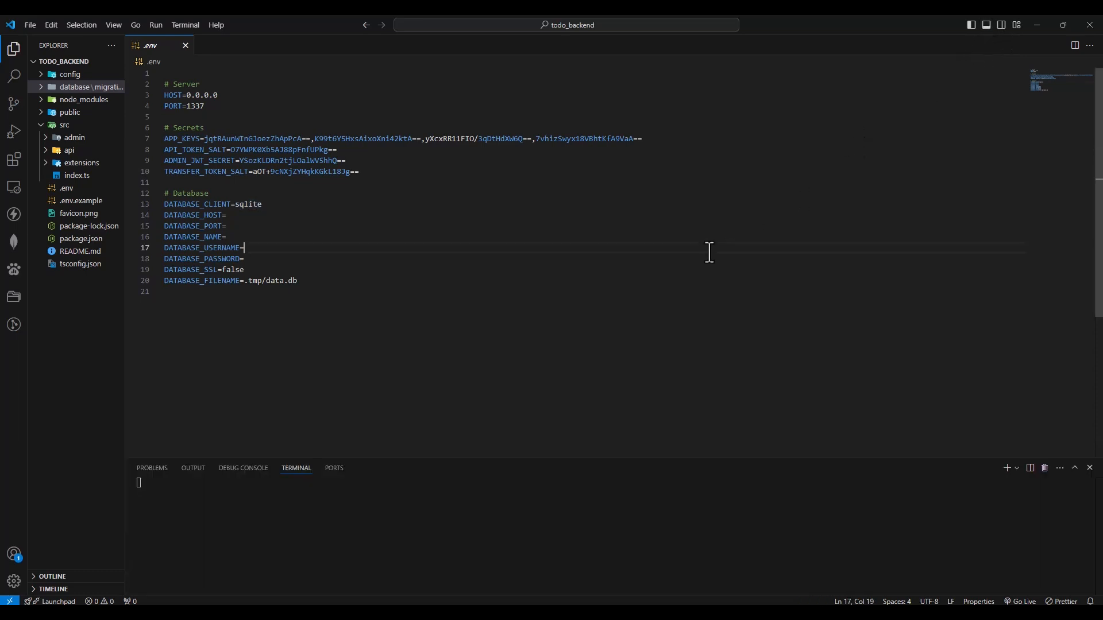
key(ctrl+equal)
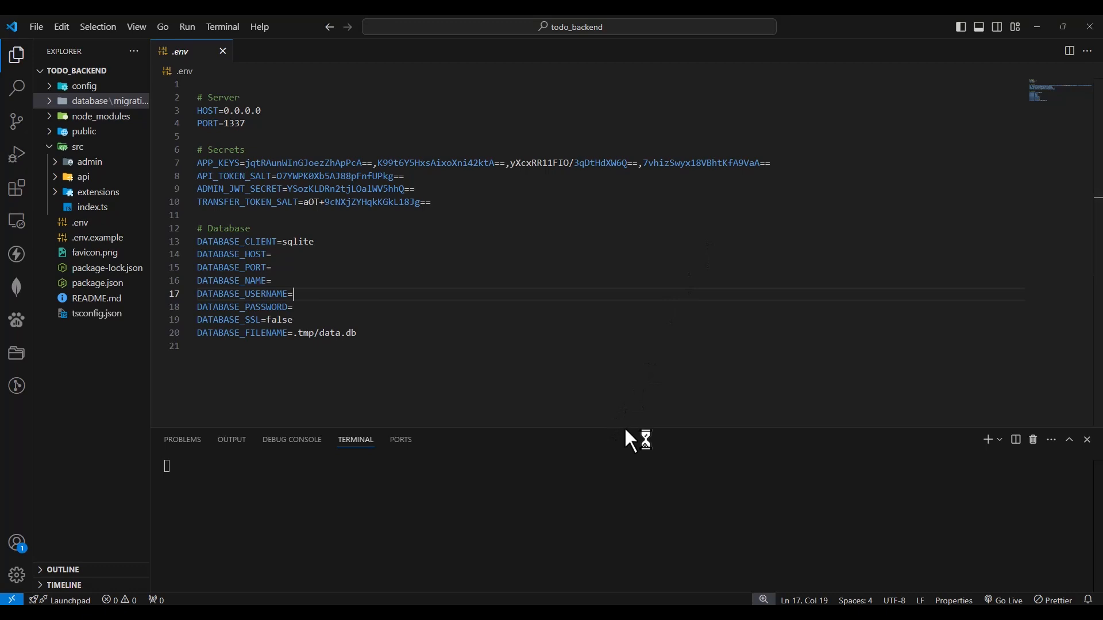
drag(625, 426, 608, 374)
Open the project's package.json file to view its scripts
click(106, 283)
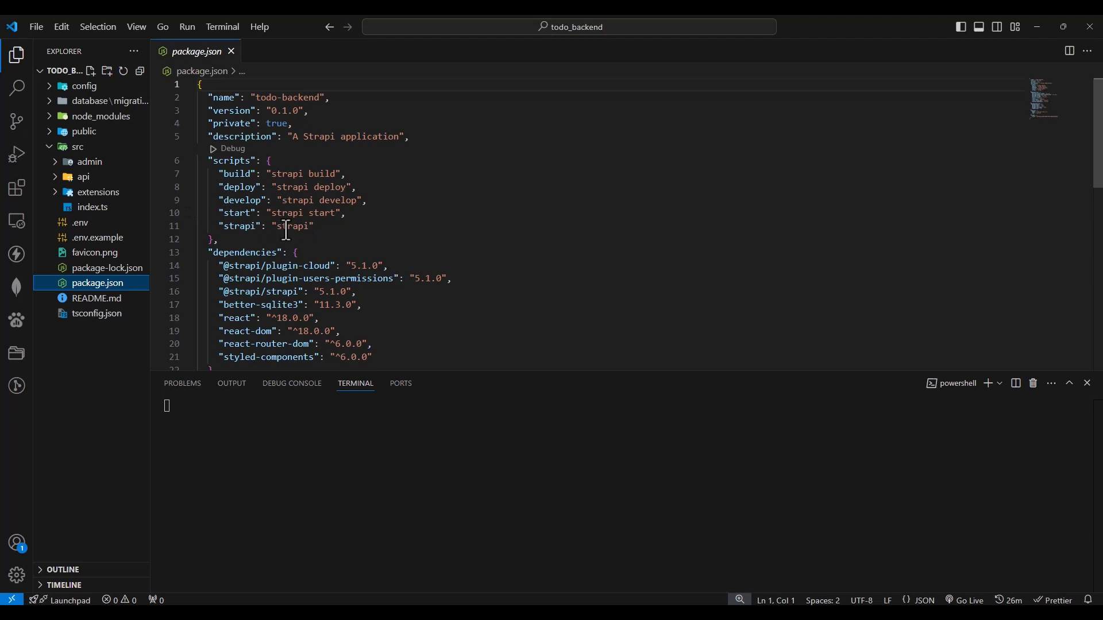
Highlight the develop script name in package.json and run that script in the integrated terminal to start Strapi
double_click(239, 202)
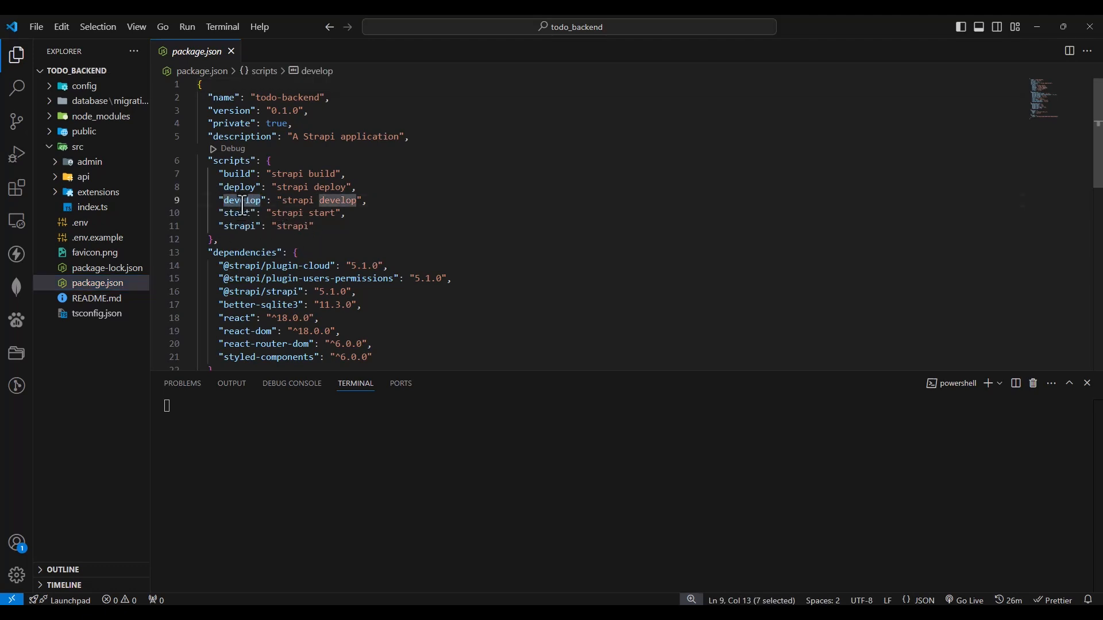
mouse_move(243, 201)
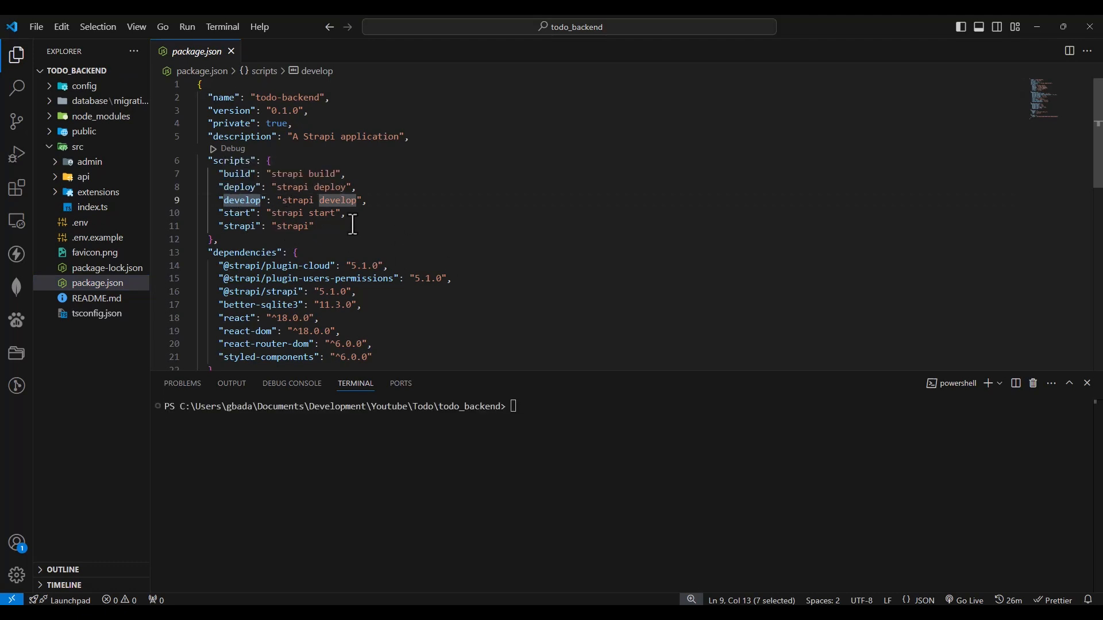
click(556, 411)
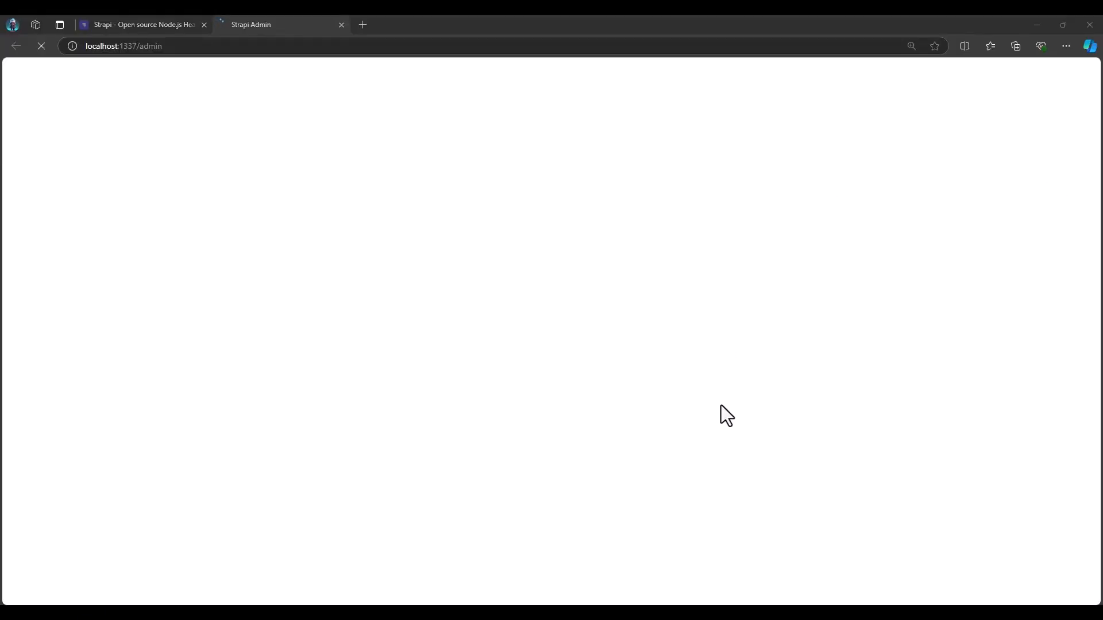
Return to Visual Studio Code, enlarge the terminal area to review Strapi's startup output, and close package.json
key(alt+Tab)
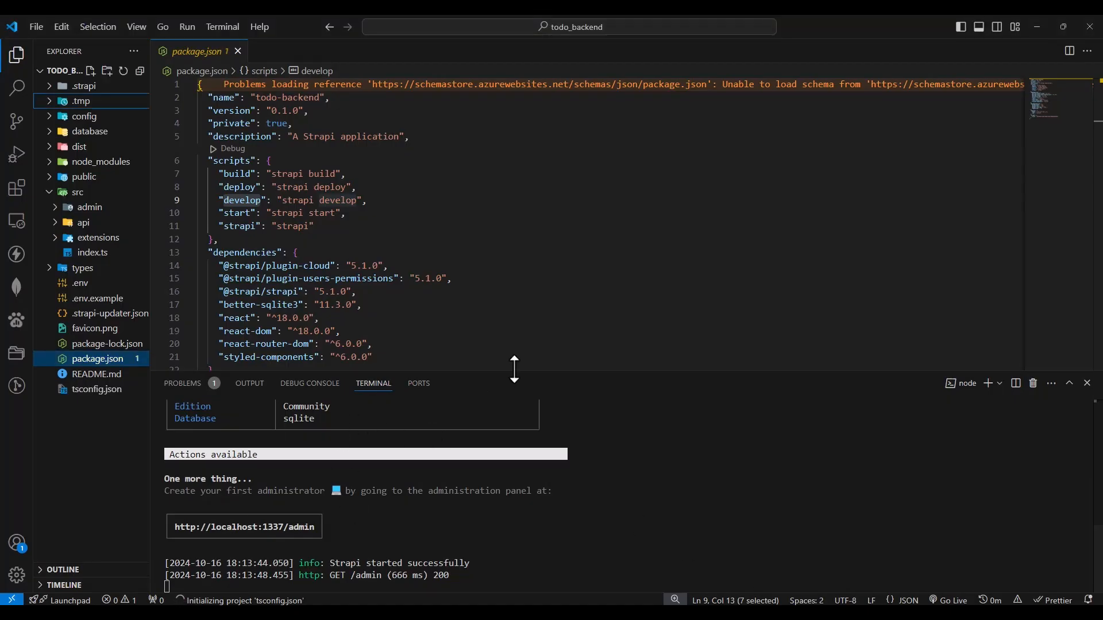
drag(513, 265, 505, 266)
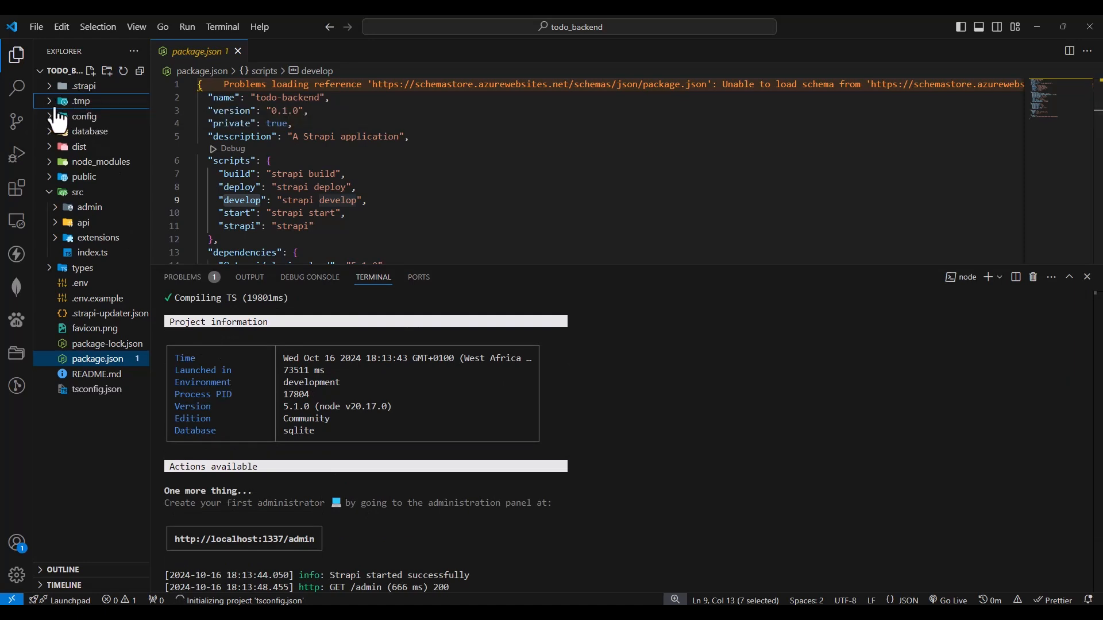
scroll(406, 520, down, 3)
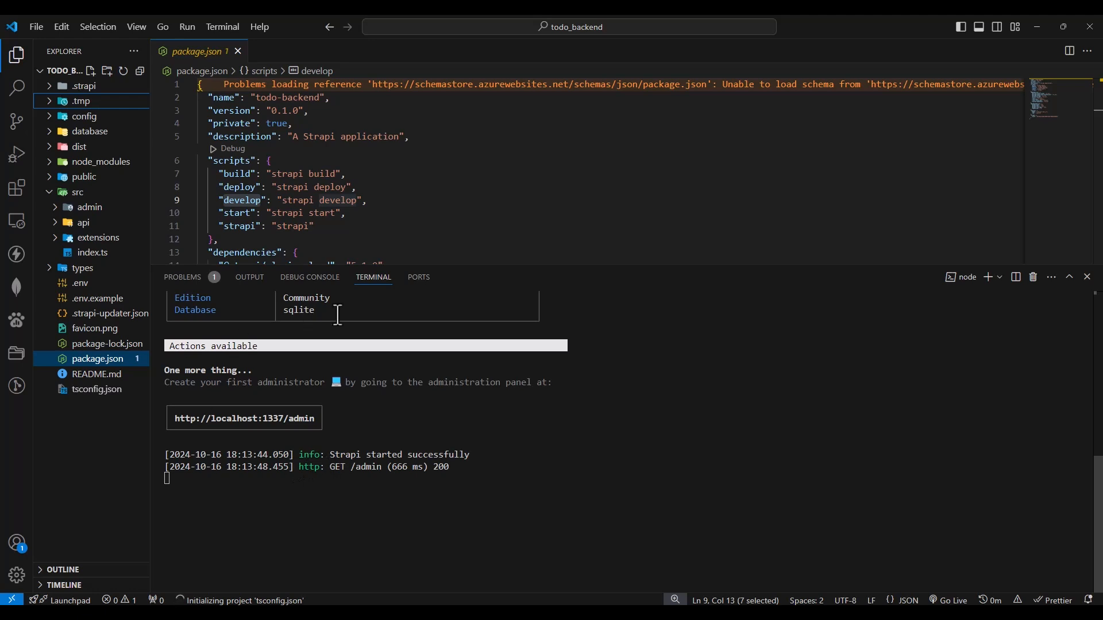
click(237, 51)
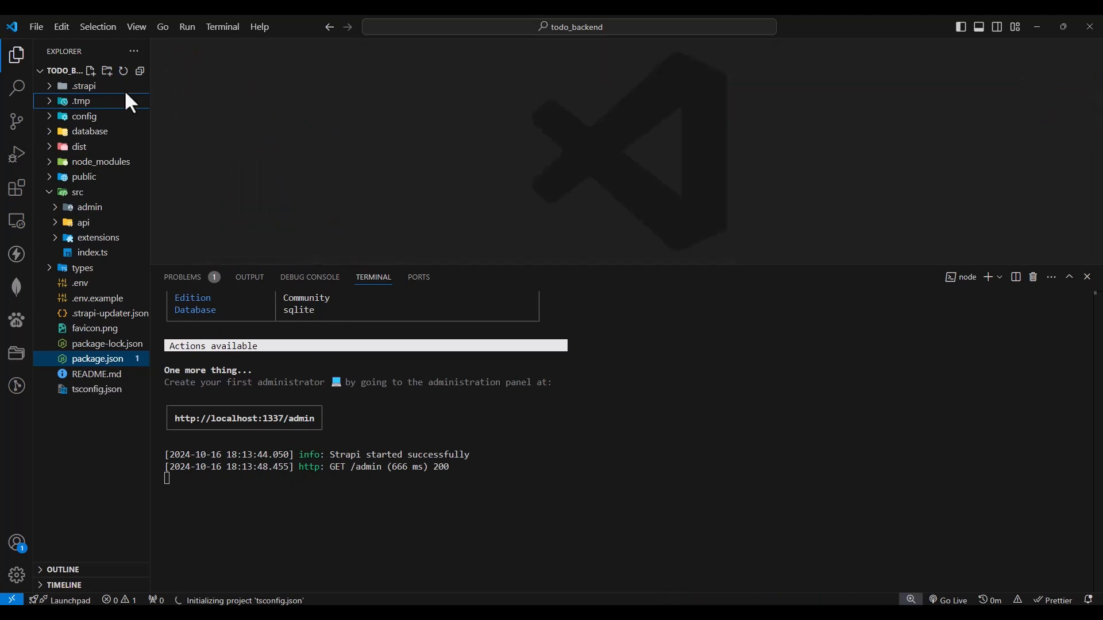
Examine the .tmp folder's data.db file and compare it with the DATABASE_FILENAME path in the .env file
click(50, 103)
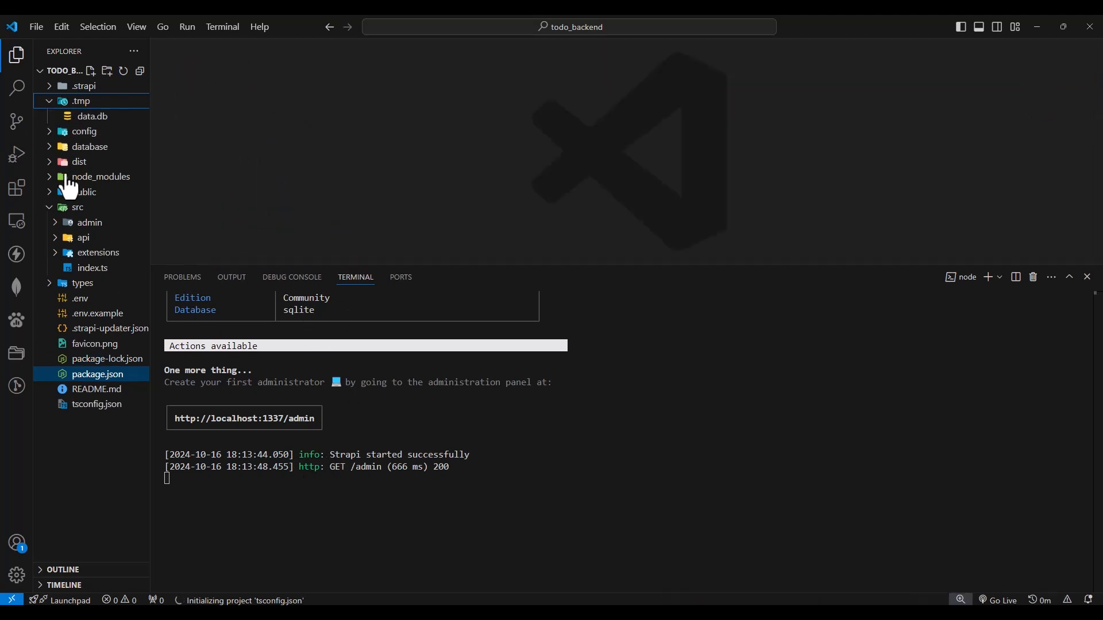
click(85, 303)
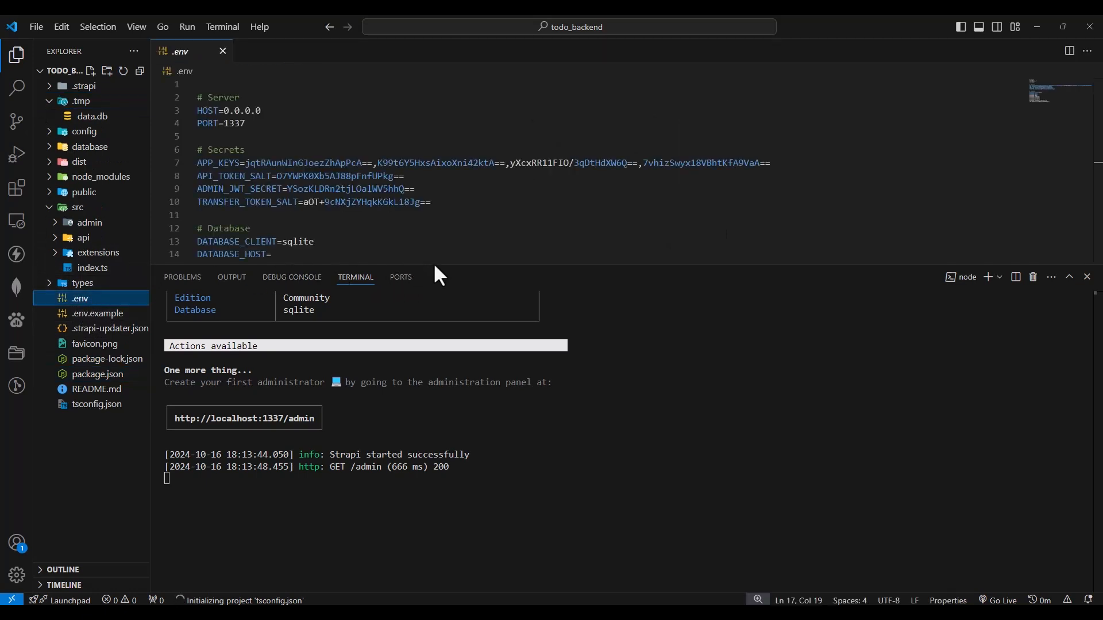
drag(439, 266, 436, 394)
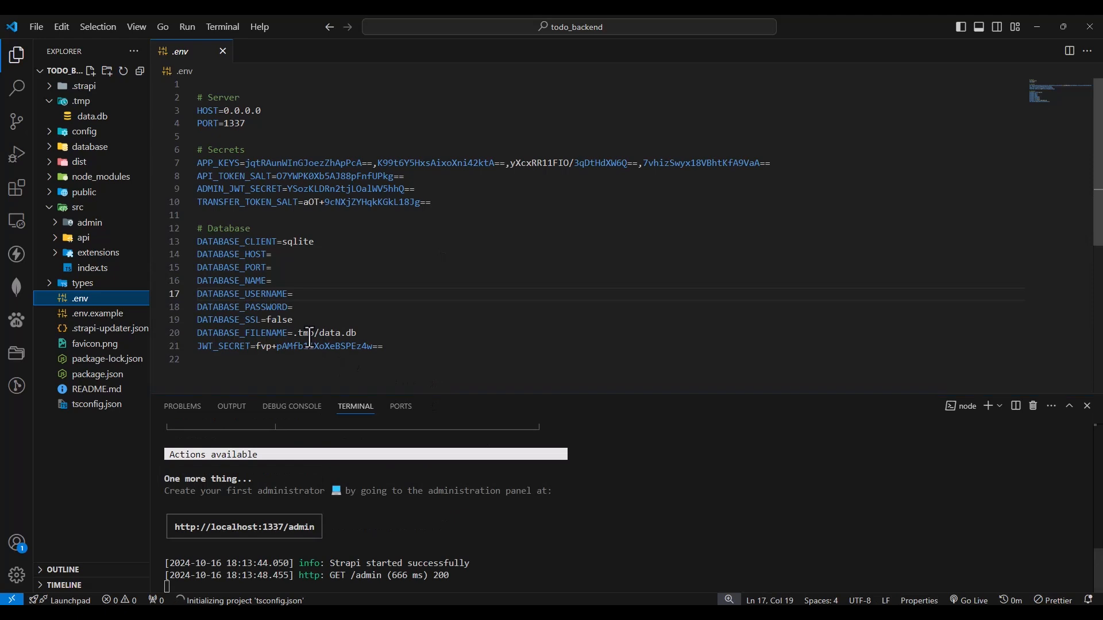
drag(314, 333, 300, 335)
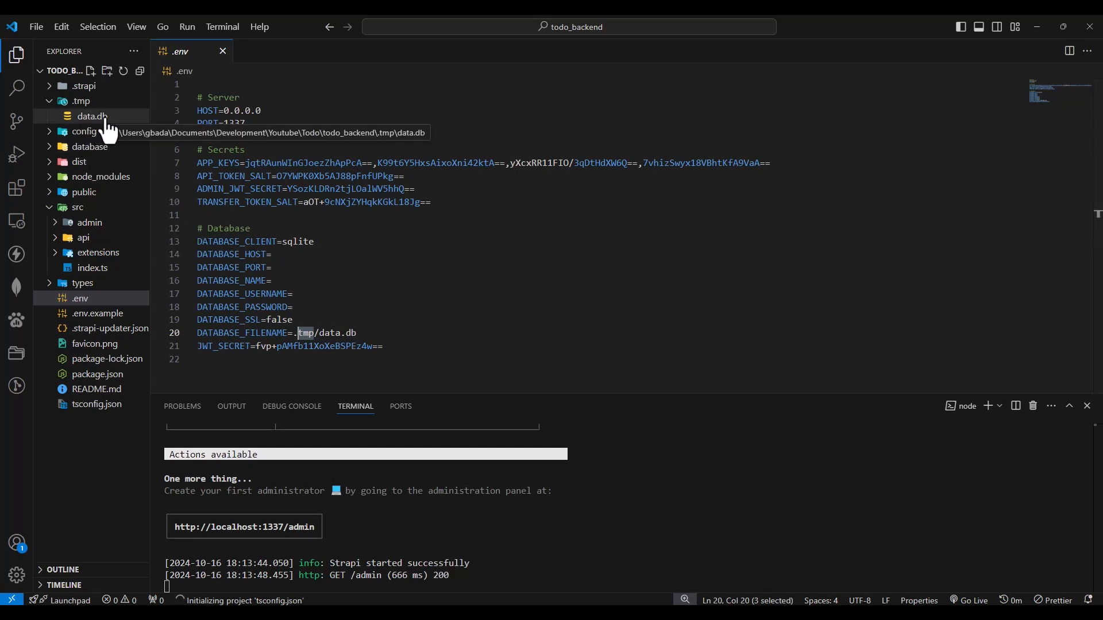
click(49, 101)
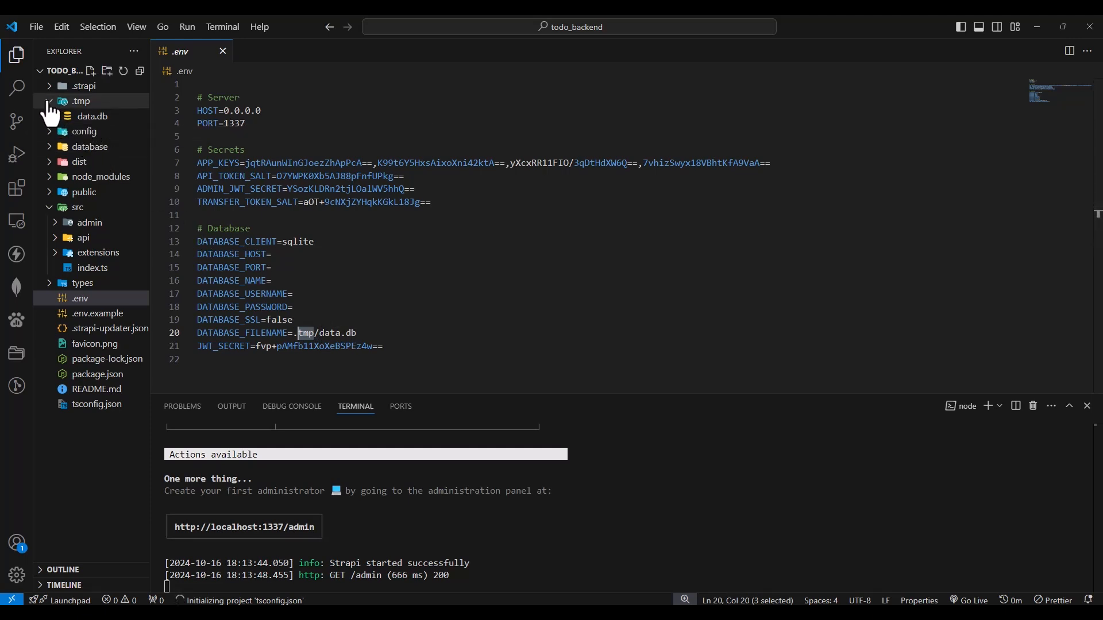
Close the Strapi website page in the browser, check the server log in the editor's enlarged terminal, and return to the Strapi Admin page
drag(484, 393, 479, 271)
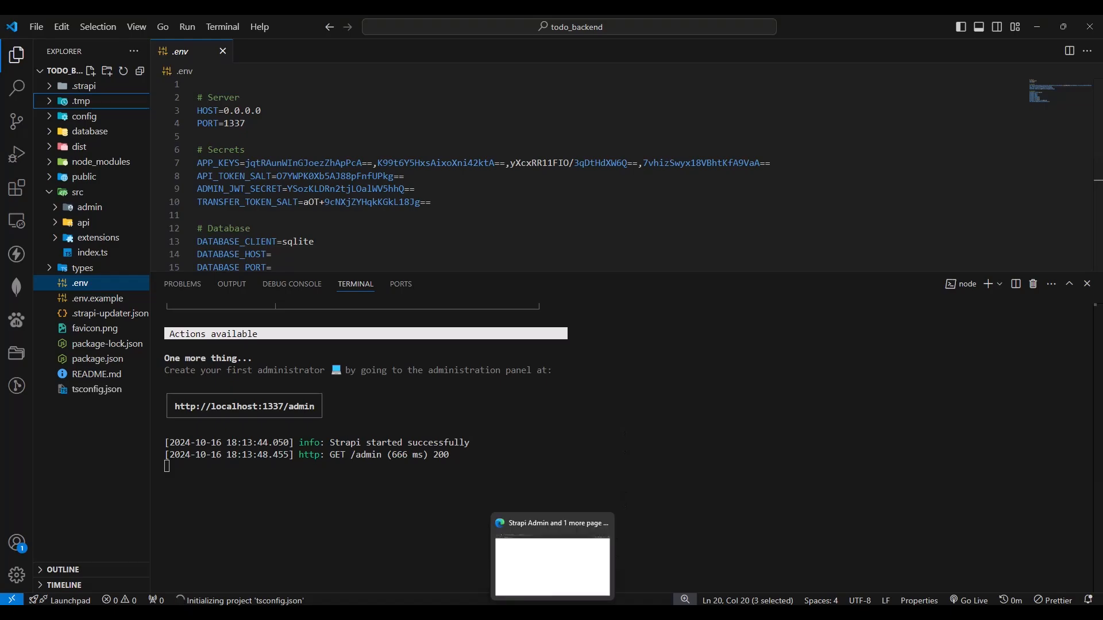
click(574, 566)
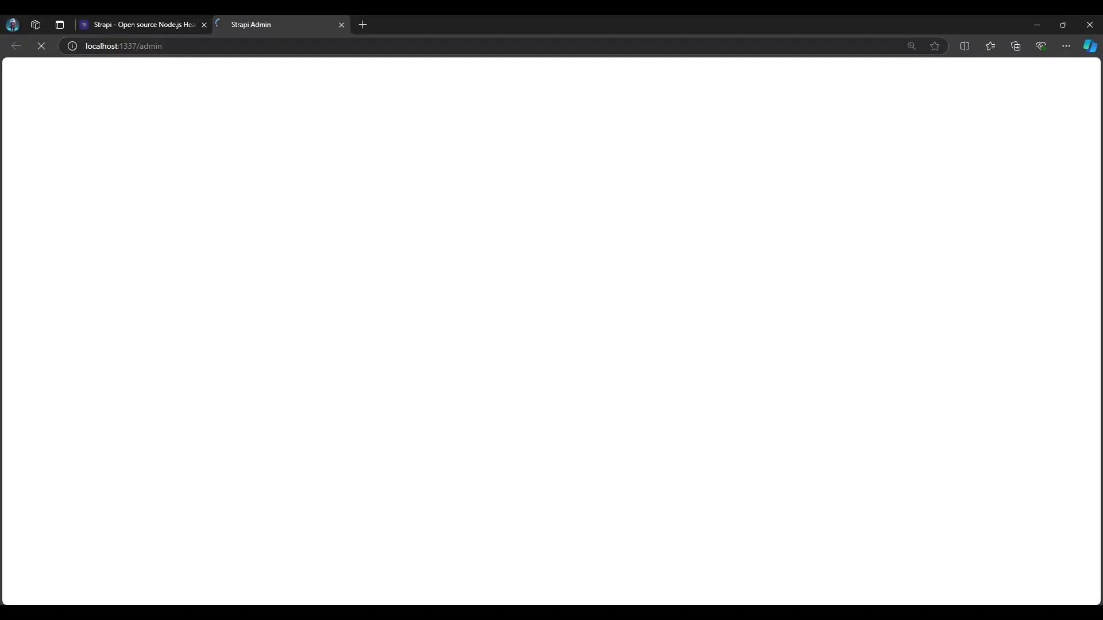
click(204, 25)
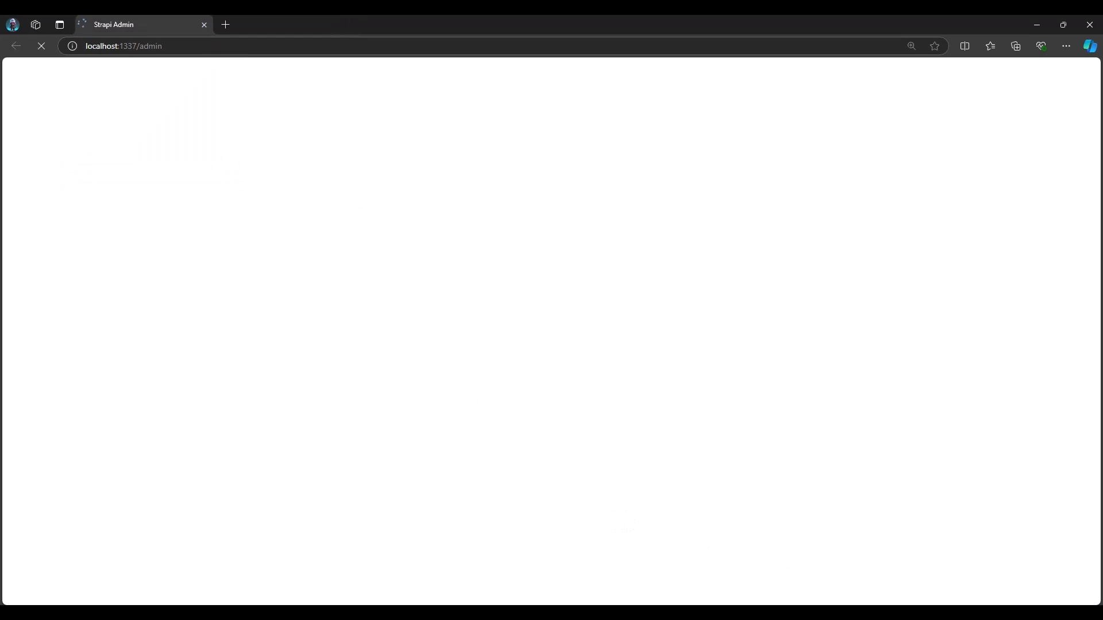
key(alt+Tab)
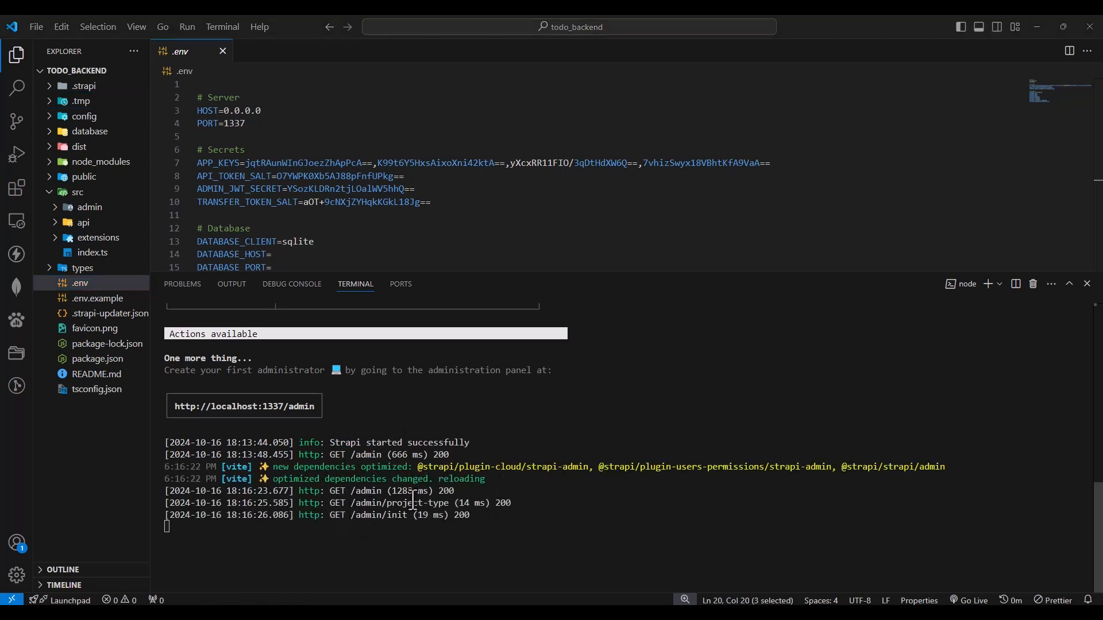
key(alt+Tab)
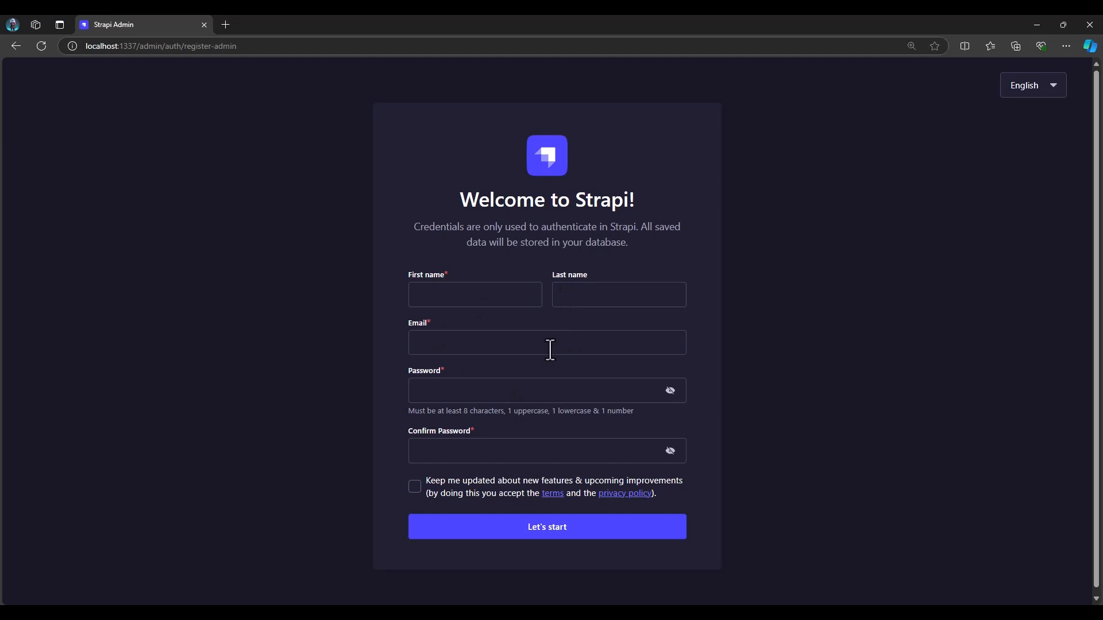
Fill in the administrator's first name, last name and saved e-mail address in the Strapi registration form
click(518, 295)
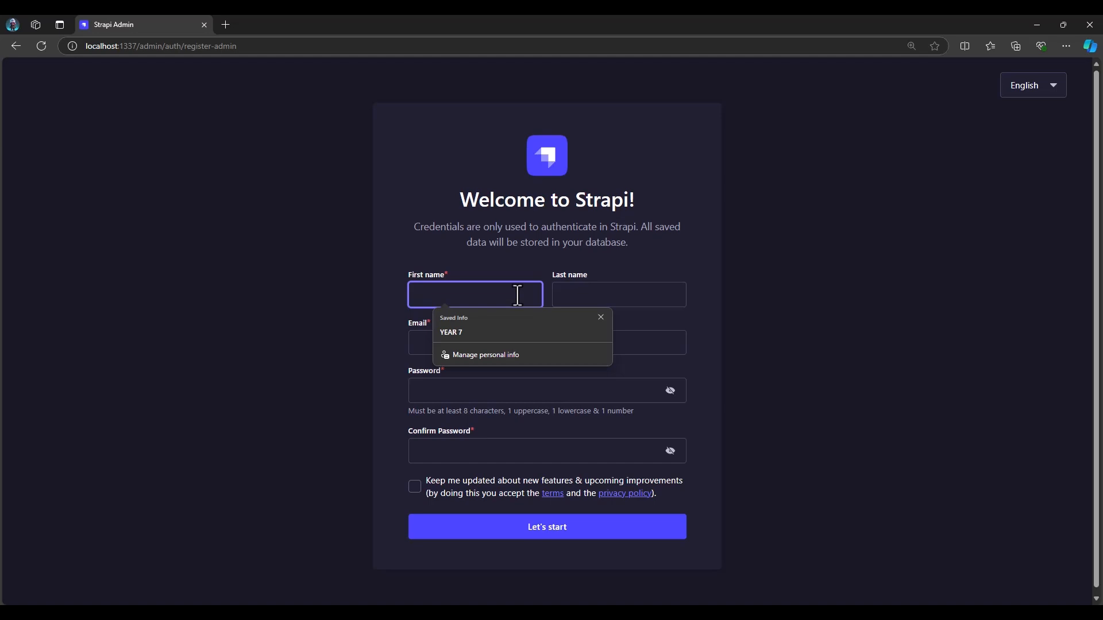
text(Liberty)
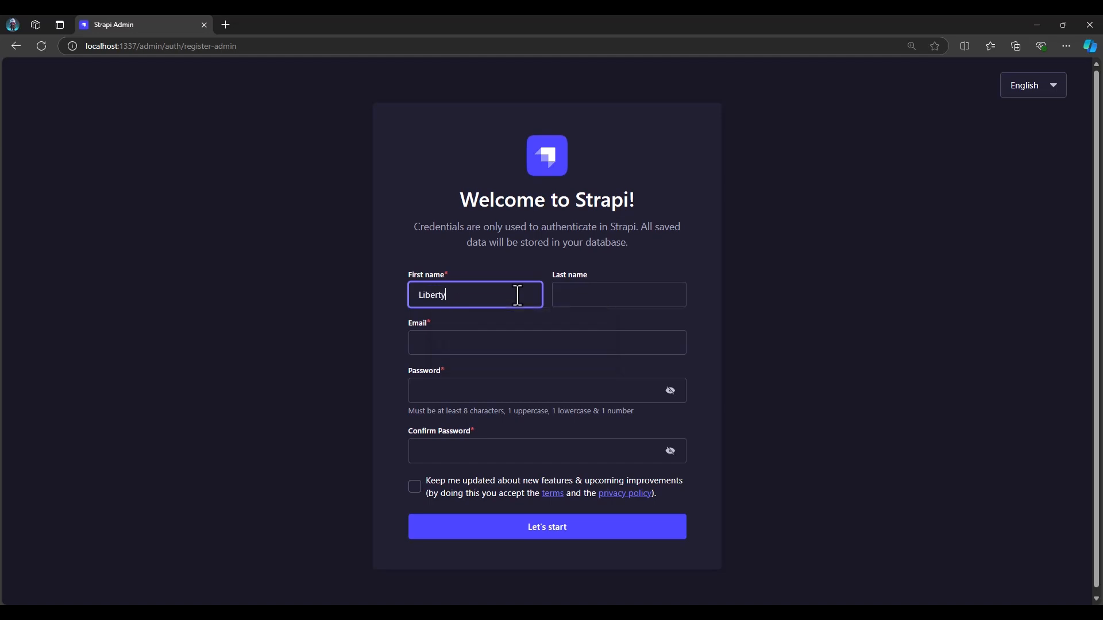
key(Tab)
text(ch)
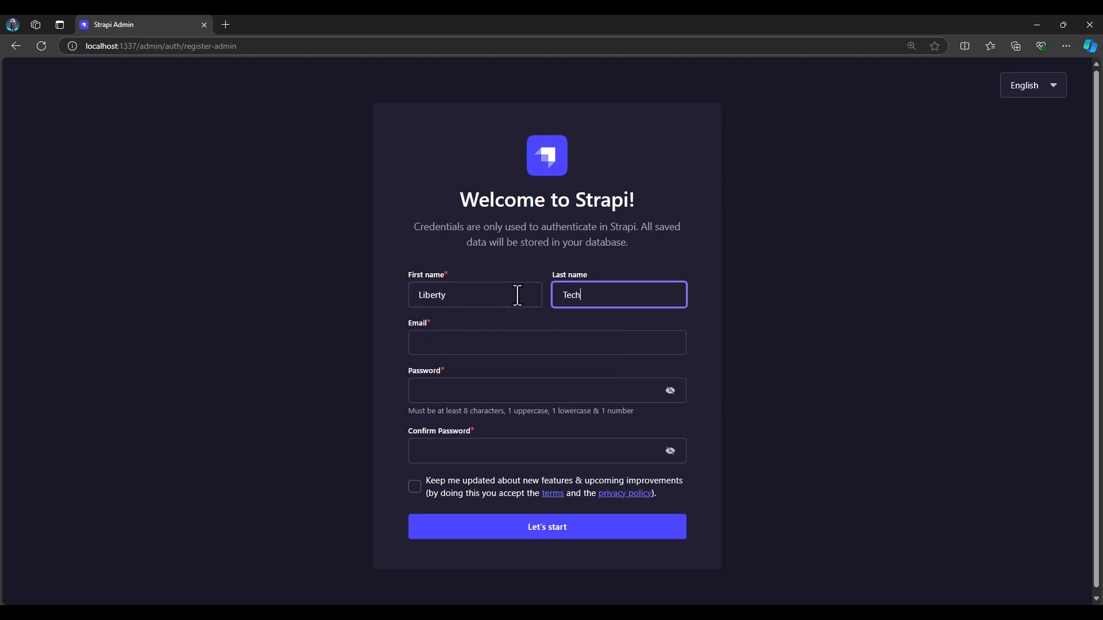
key(Tab)
text(gbad)
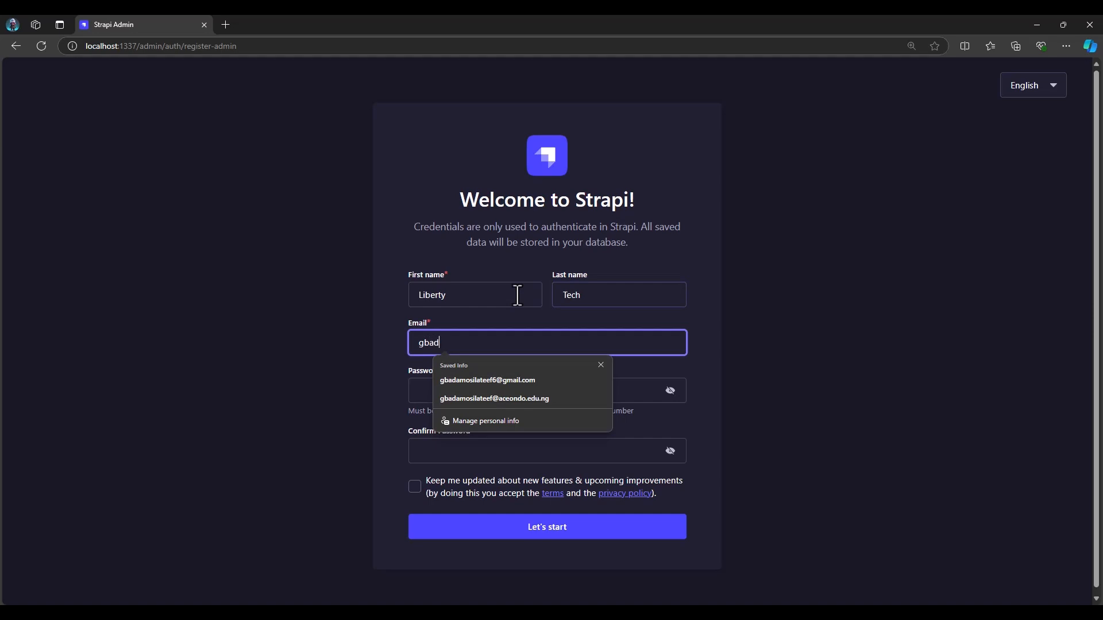
click(508, 380)
Enter and confirm the administrator password, opt in to feature updates, and submit the registration
click(468, 393)
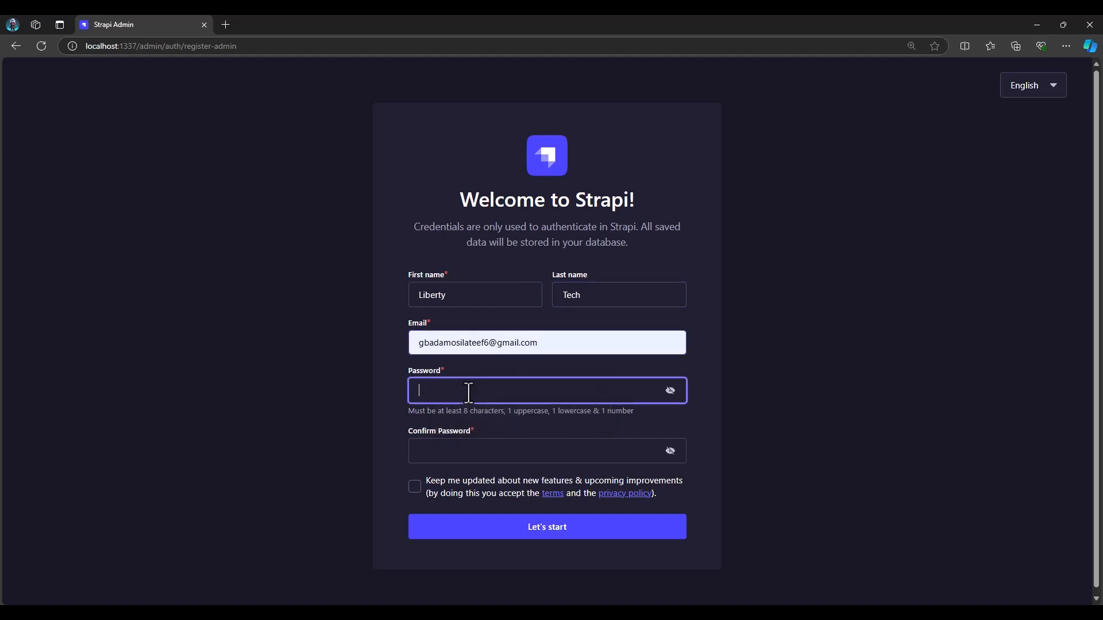
text(L•••••••••••)
click(479, 456)
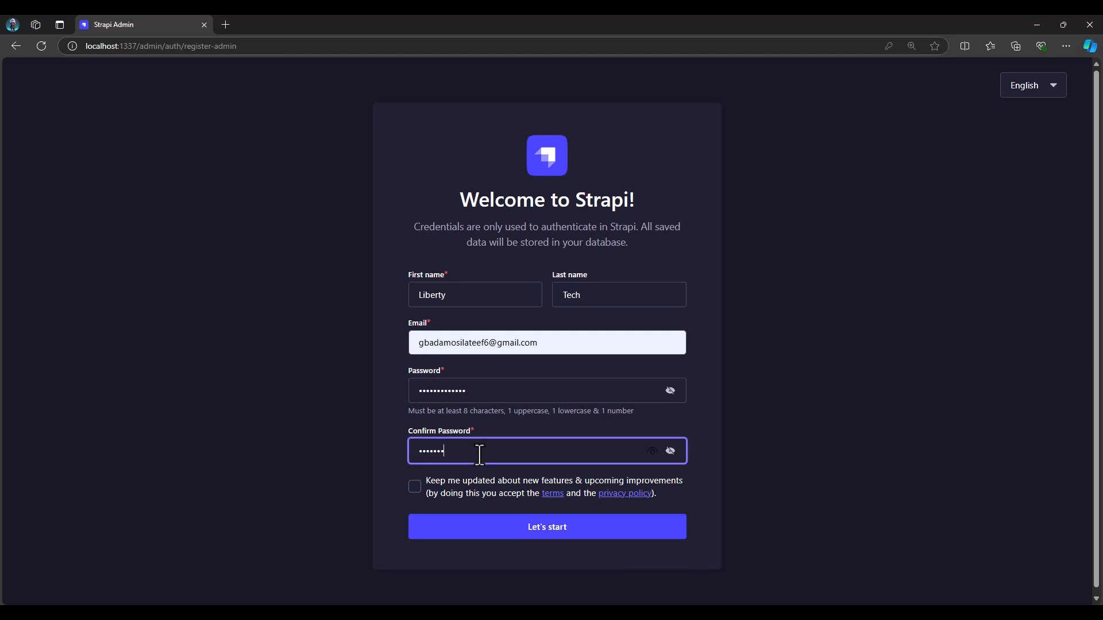
text(••••••••••••)
click(415, 486)
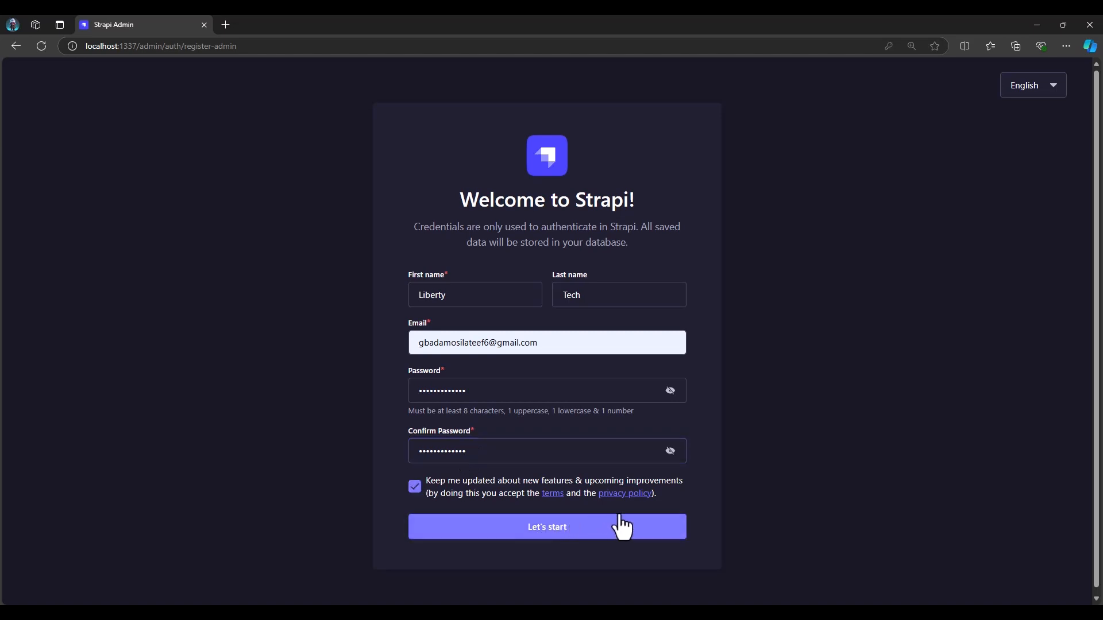
click(543, 533)
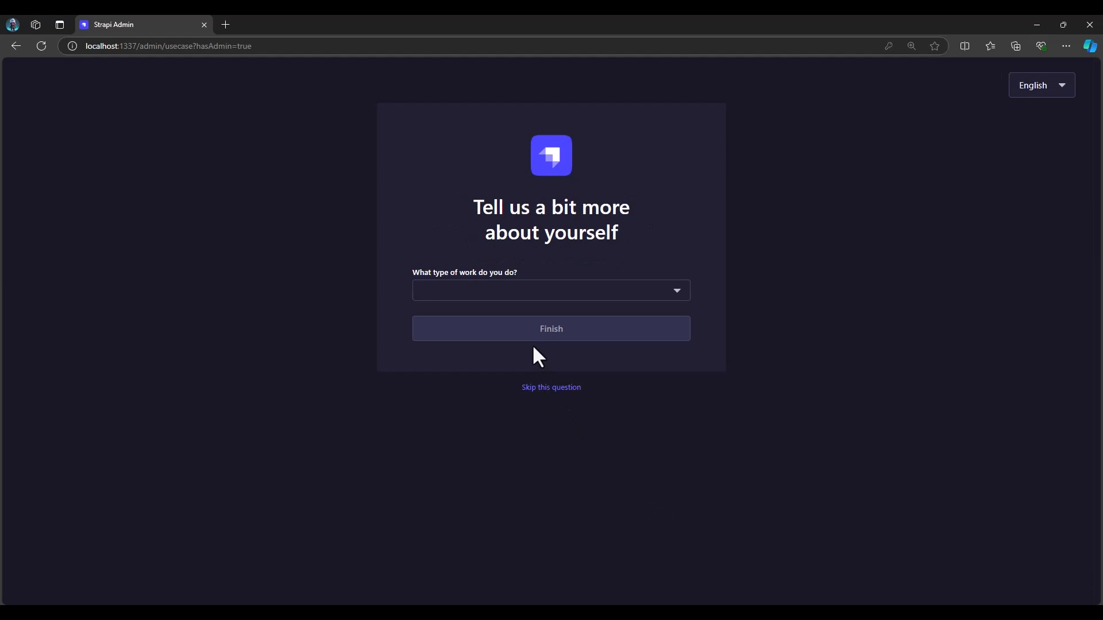
Choose Front-end developer as the type of work and finish the onboarding question
click(667, 299)
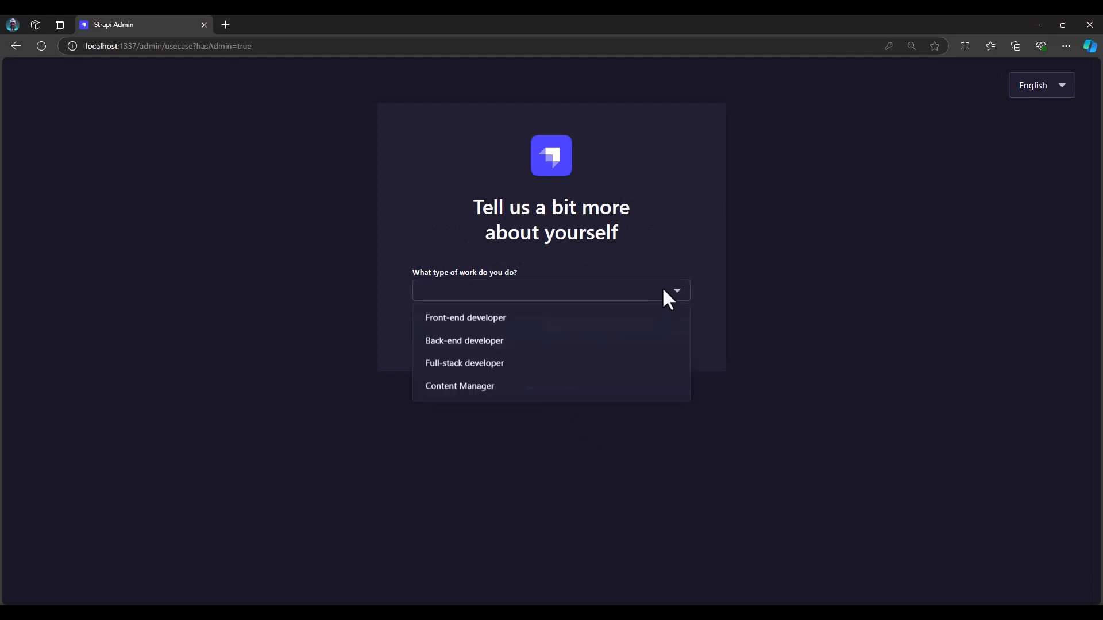
click(499, 320)
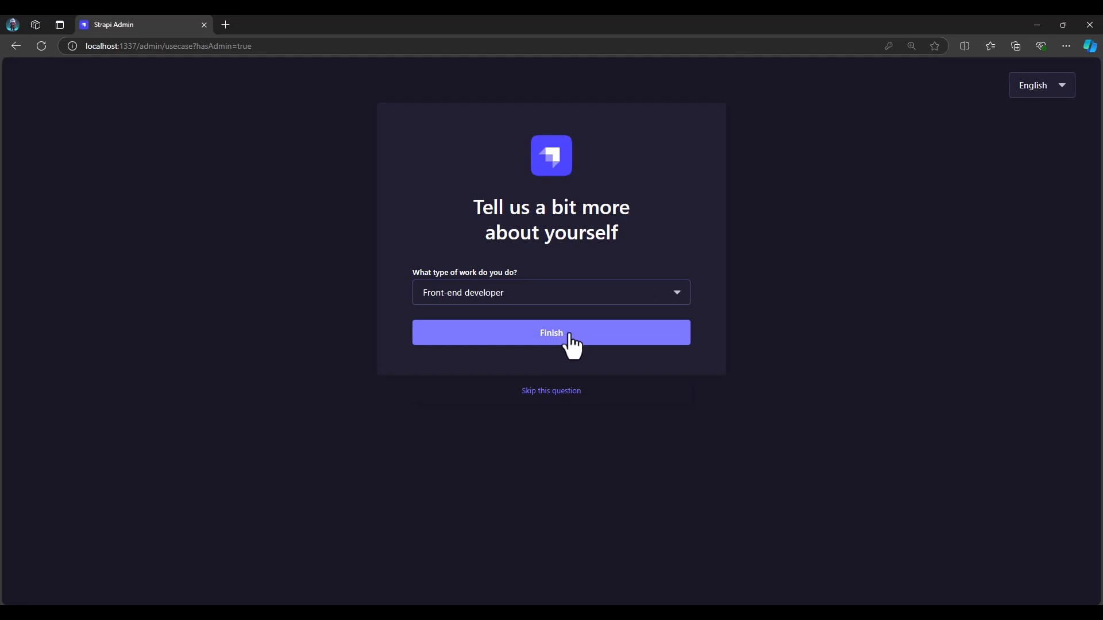
click(568, 338)
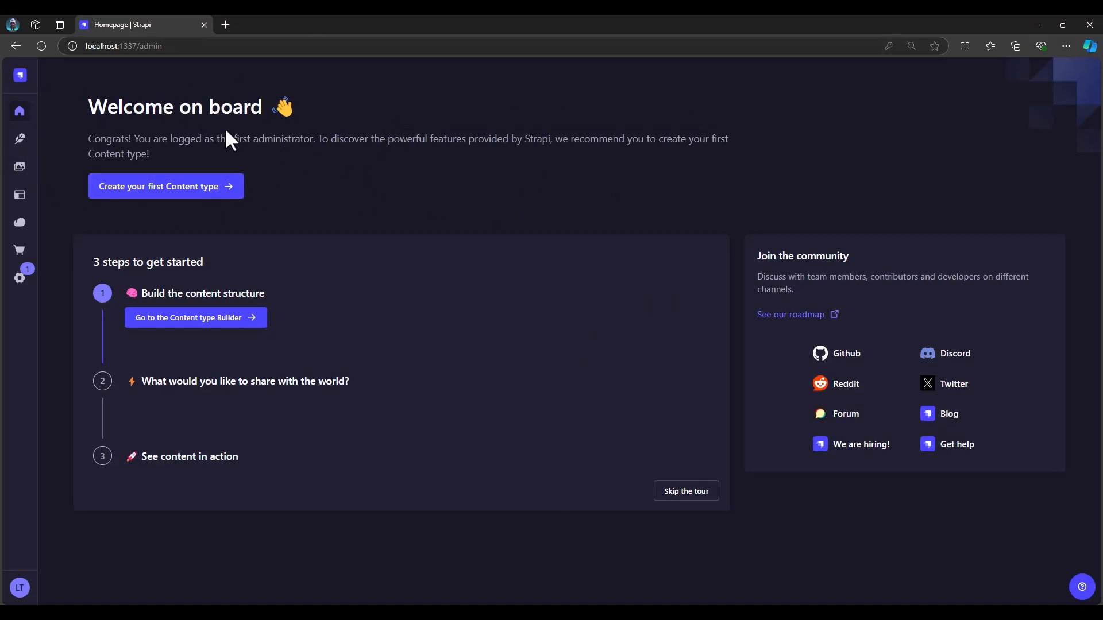
Open the User collection in the Content Manager and examine the new-entry form, including its role options
click(22, 141)
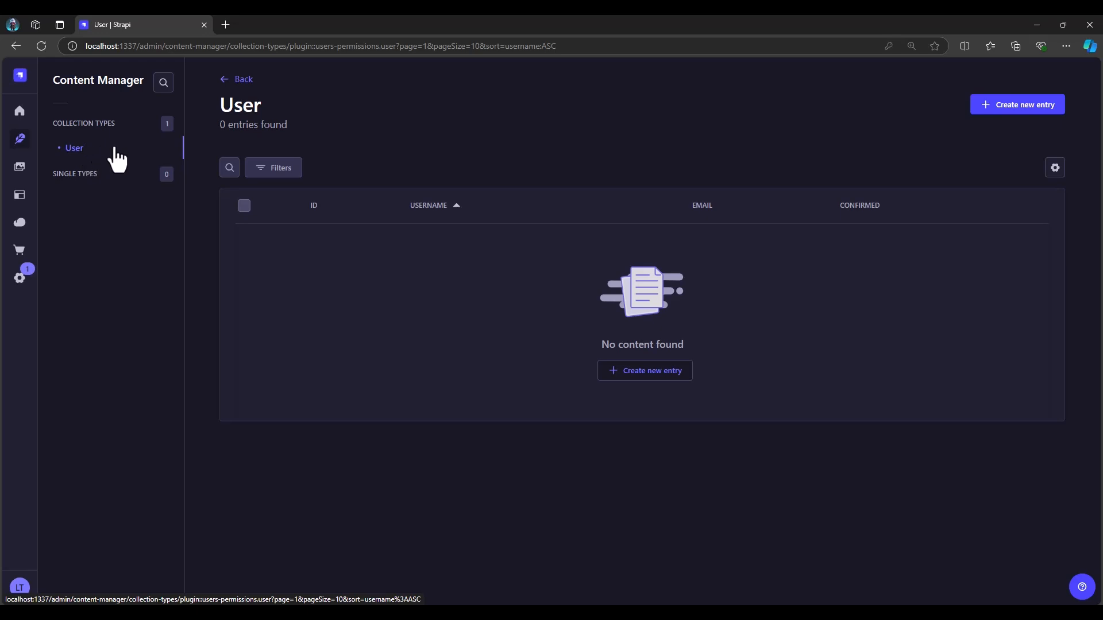
click(1008, 114)
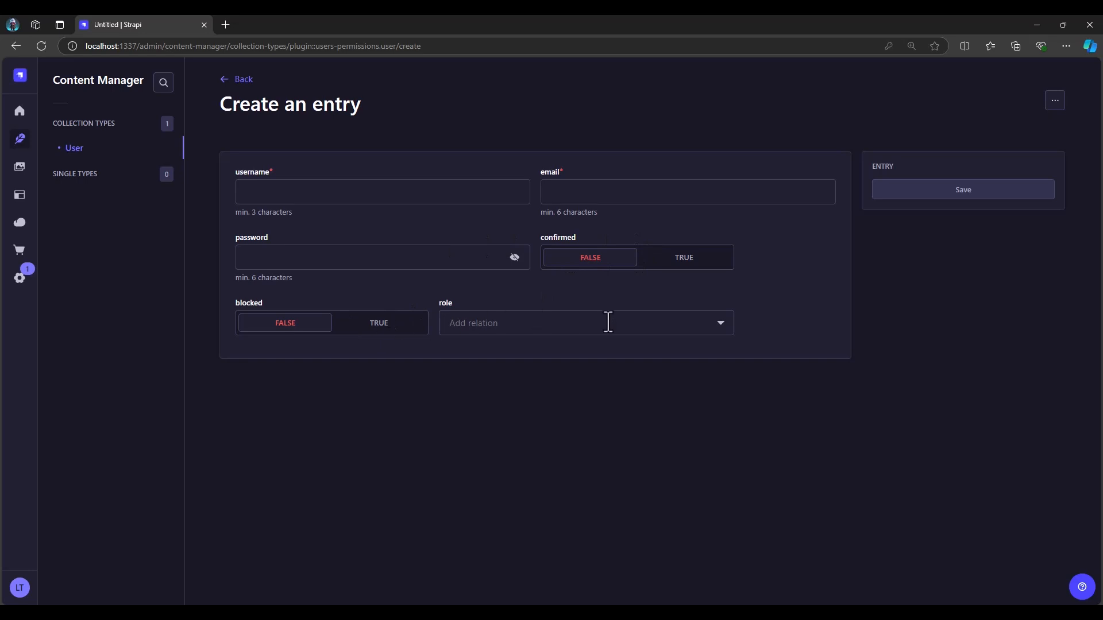
click(719, 332)
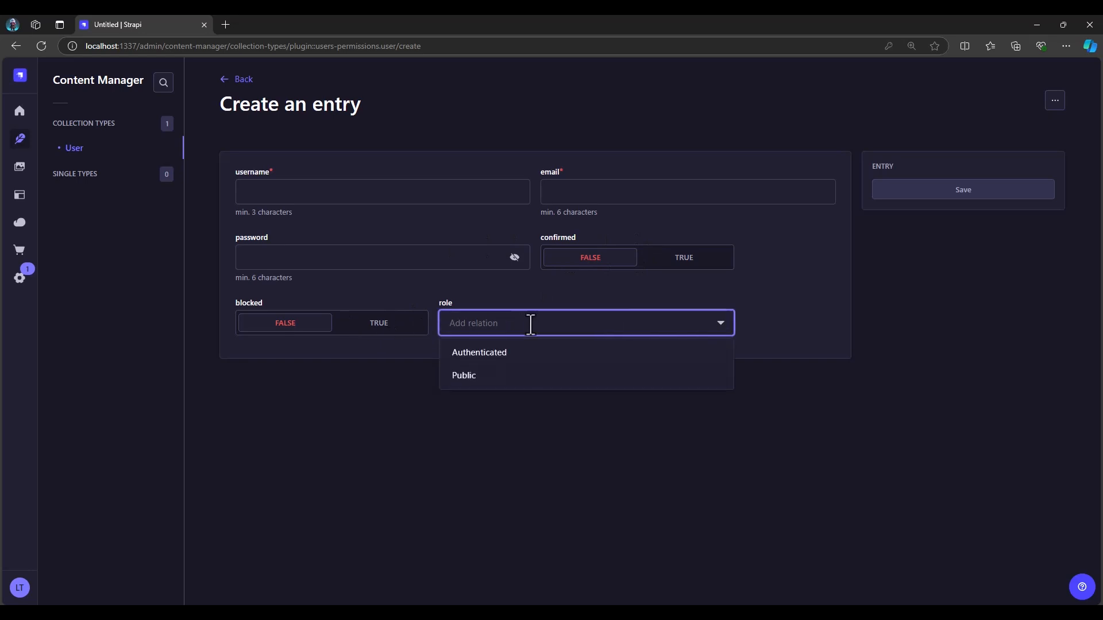
click(397, 283)
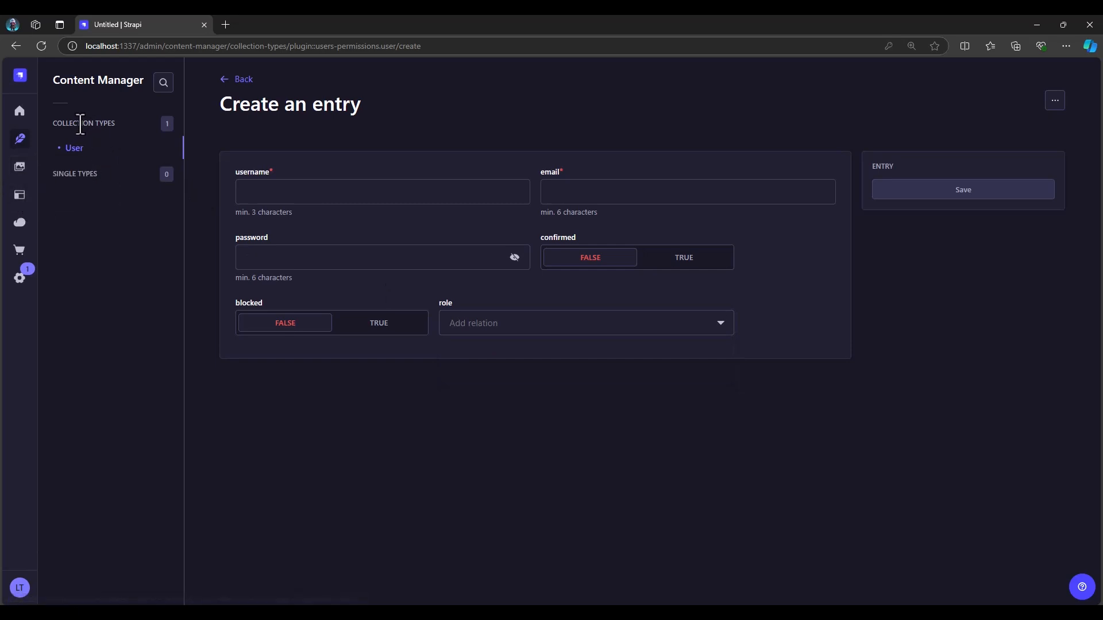
Open the Content-Type Builder to view the User fields, look at the new collection type form, and close it without creating anything
click(21, 198)
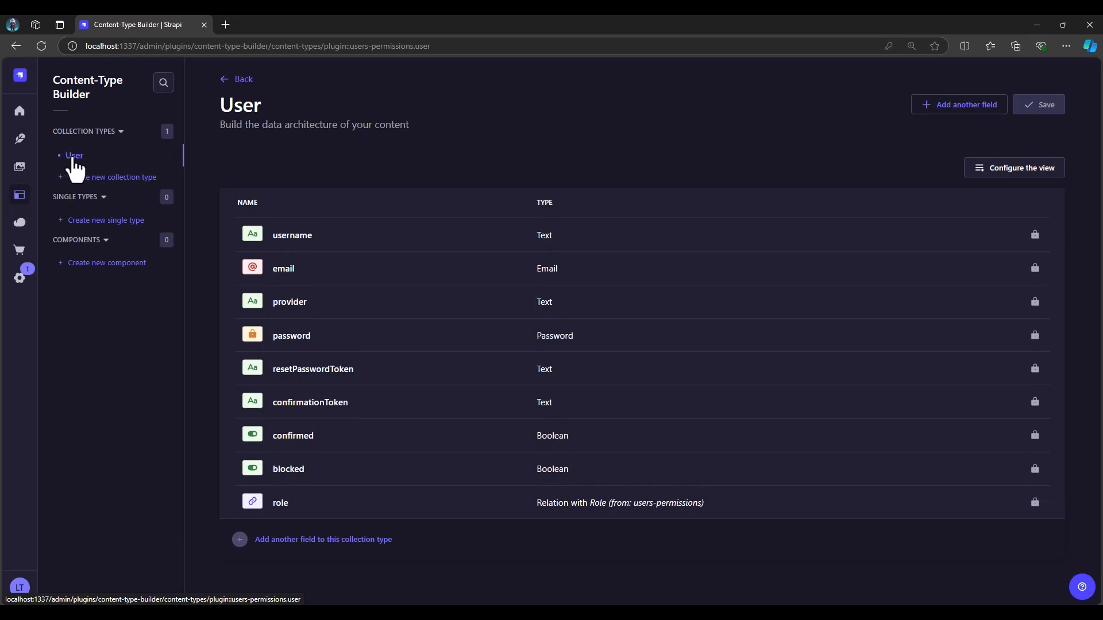
click(112, 181)
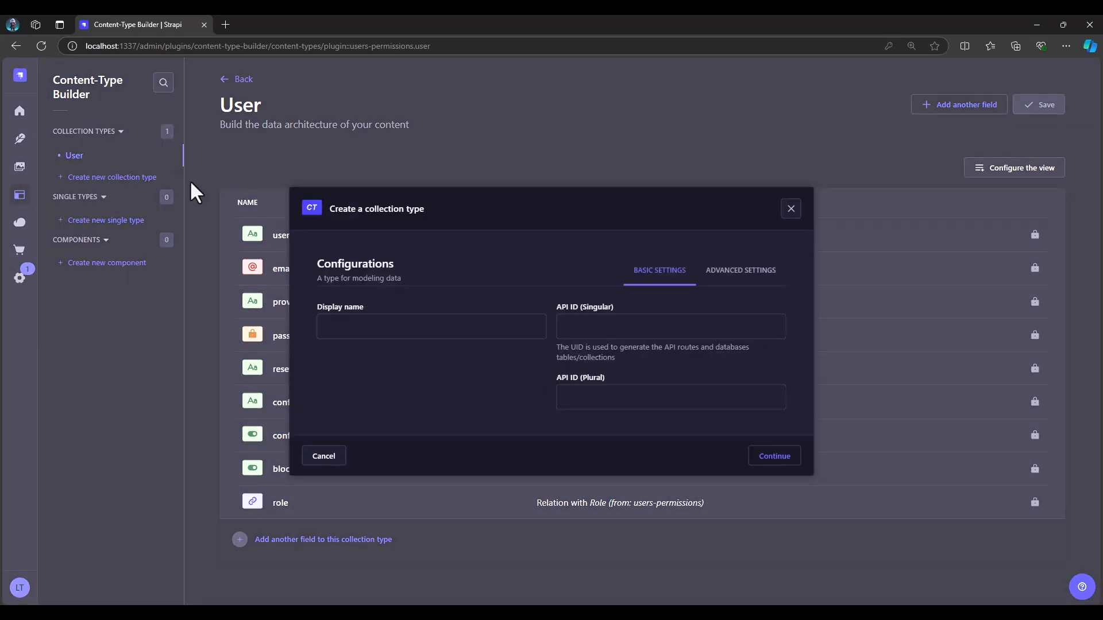
click(791, 209)
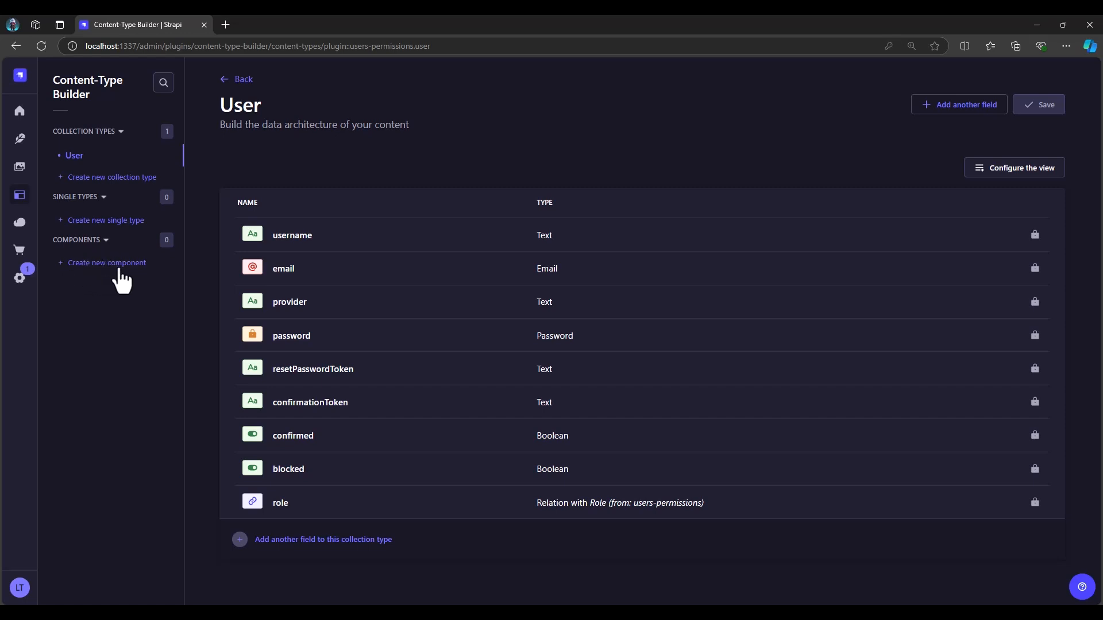
Start a new collection type and enter todo as its display name
click(126, 179)
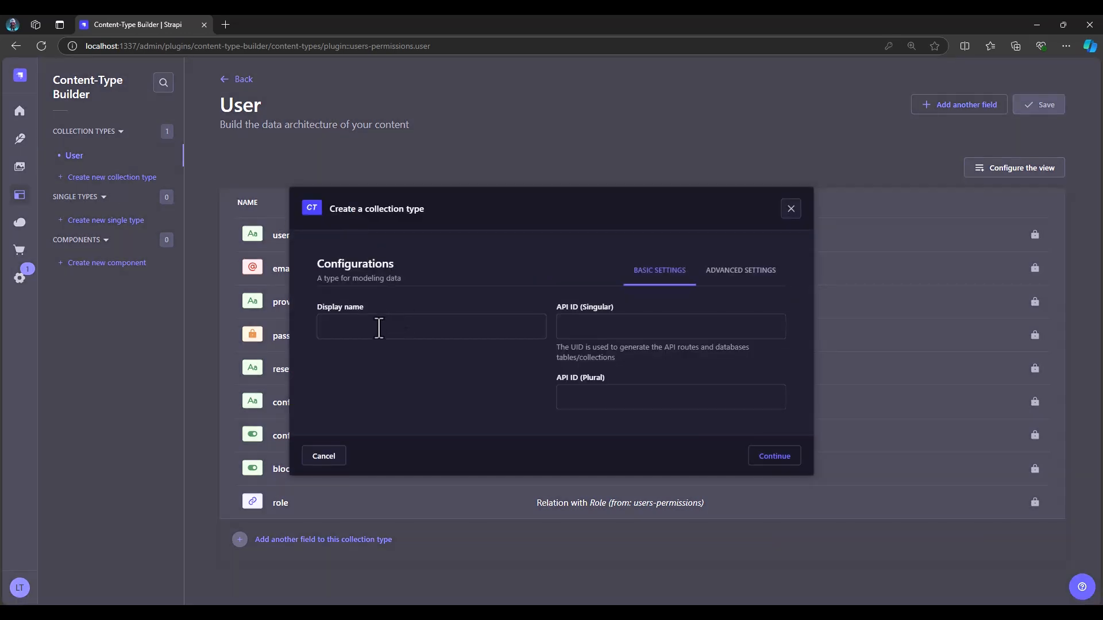
click(379, 328)
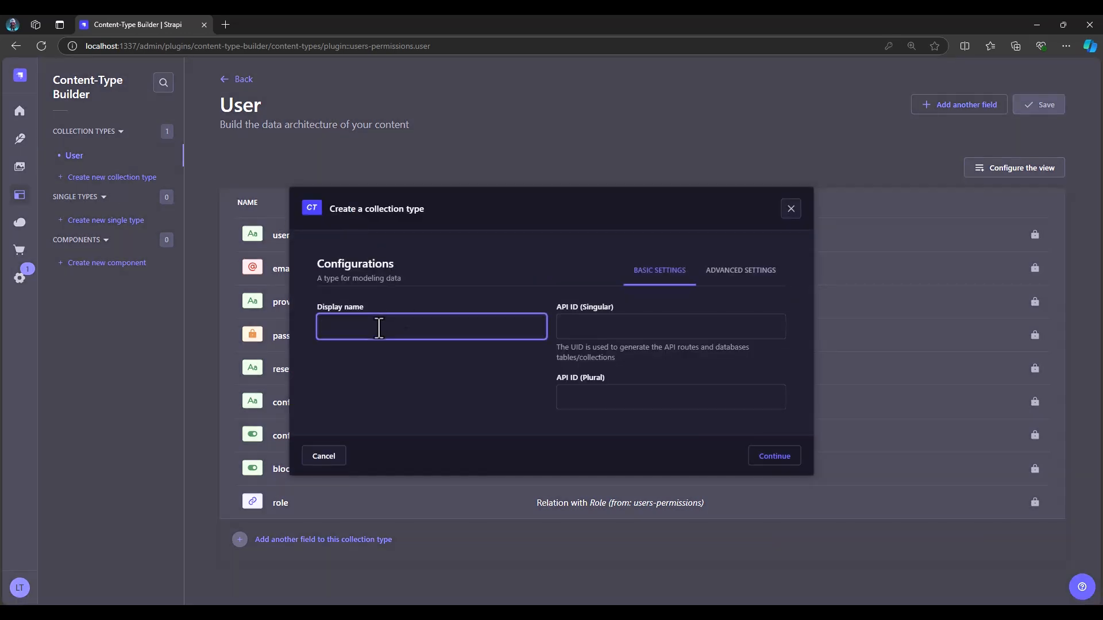
text(todo)
text(s)
click(381, 332)
key(BackSpace)
Try staff and client as the display name and examine the singular and plural API IDs generated for them
drag(364, 328, 287, 326)
text(staff)
key(BackSpace)
key(BackSpace)
key(BackSpace)
key(BackSpace)
key(BackSpace)
text(client)
drag(598, 396, 565, 402)
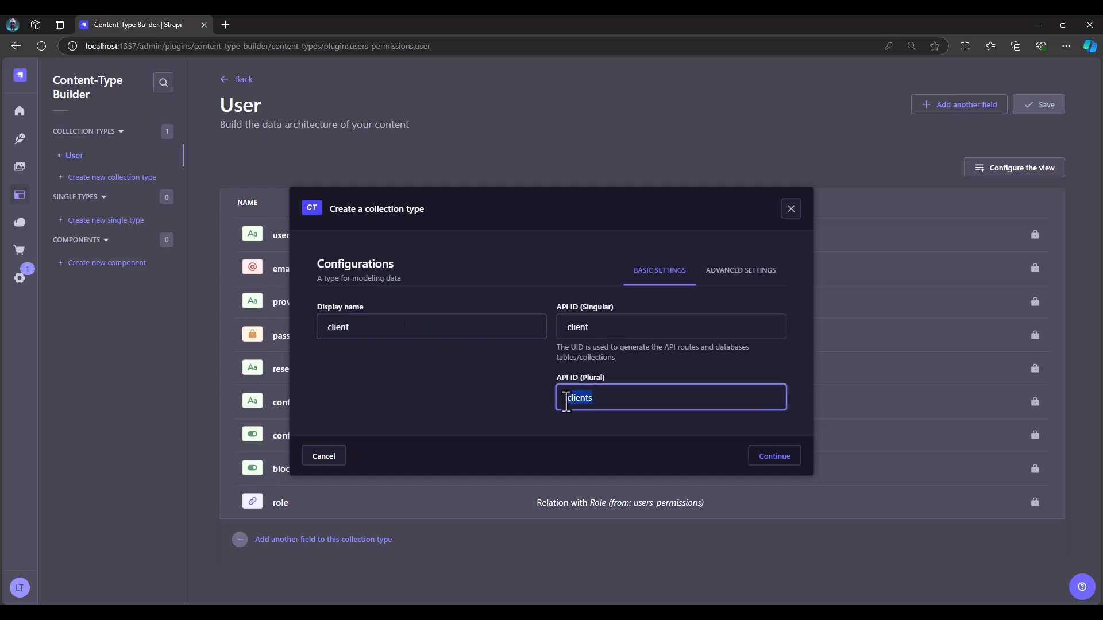
Set the display name back to todo, review the advanced settings, and continue to the field selection
drag(372, 331, 280, 324)
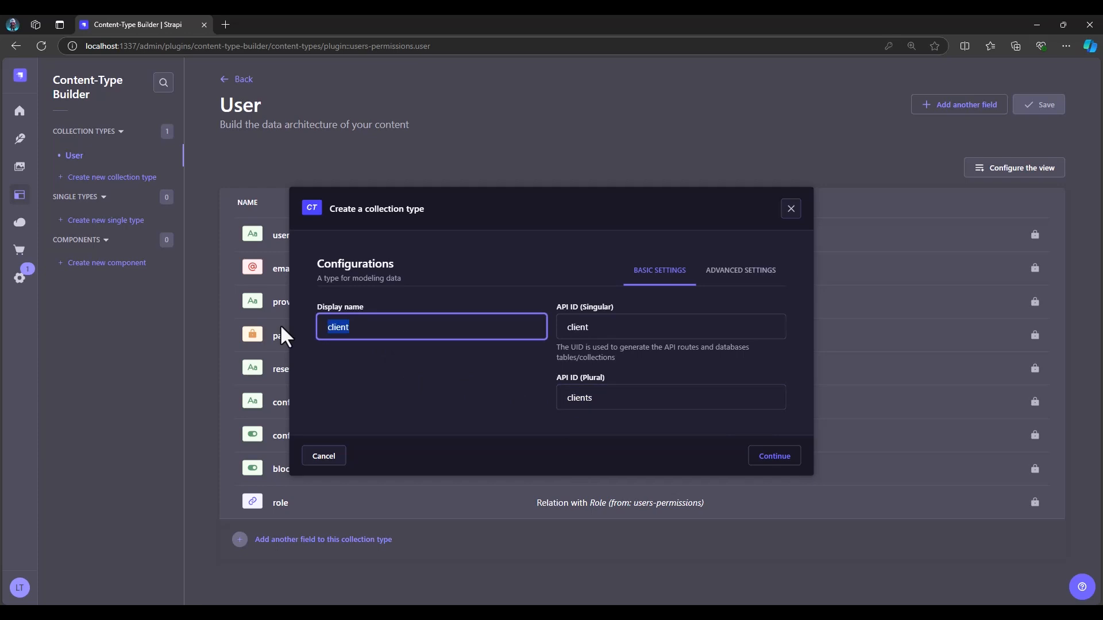
text(todo)
click(749, 282)
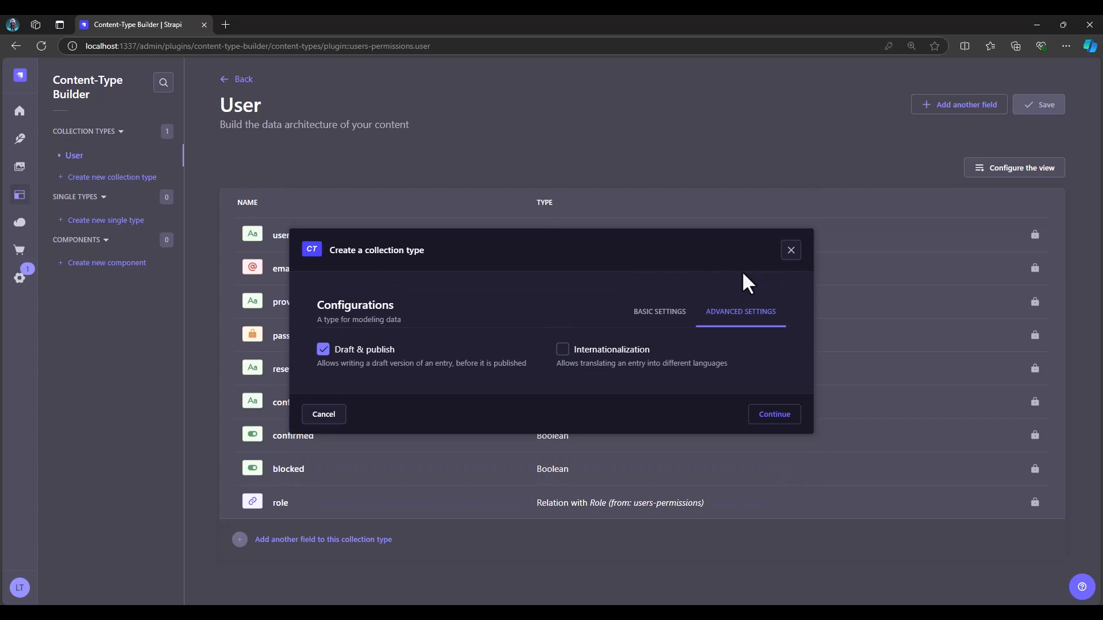
click(666, 314)
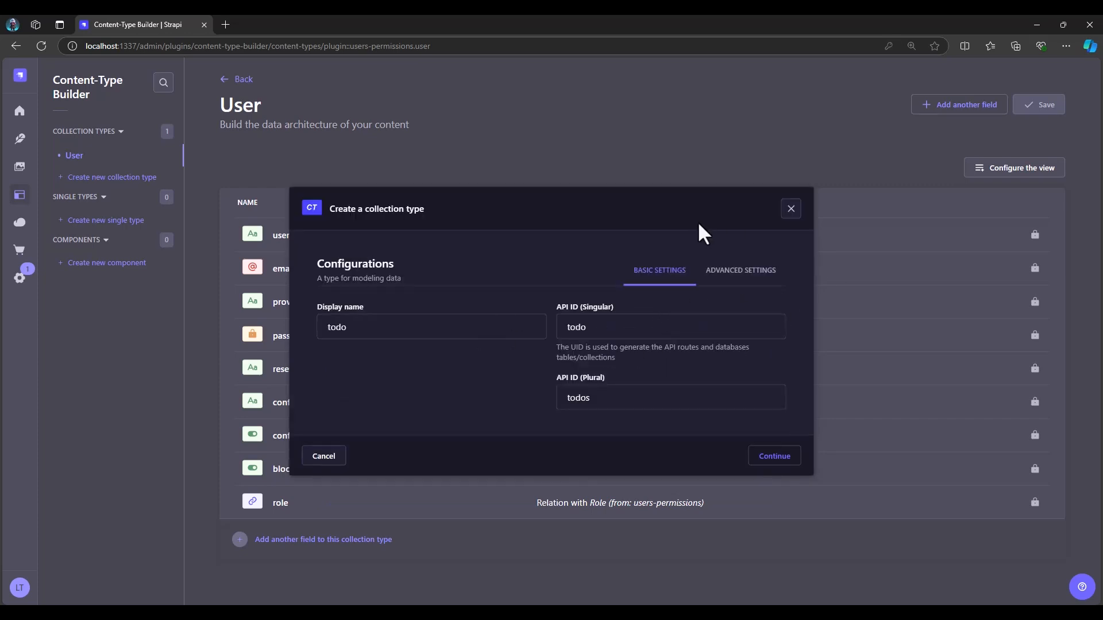
click(777, 458)
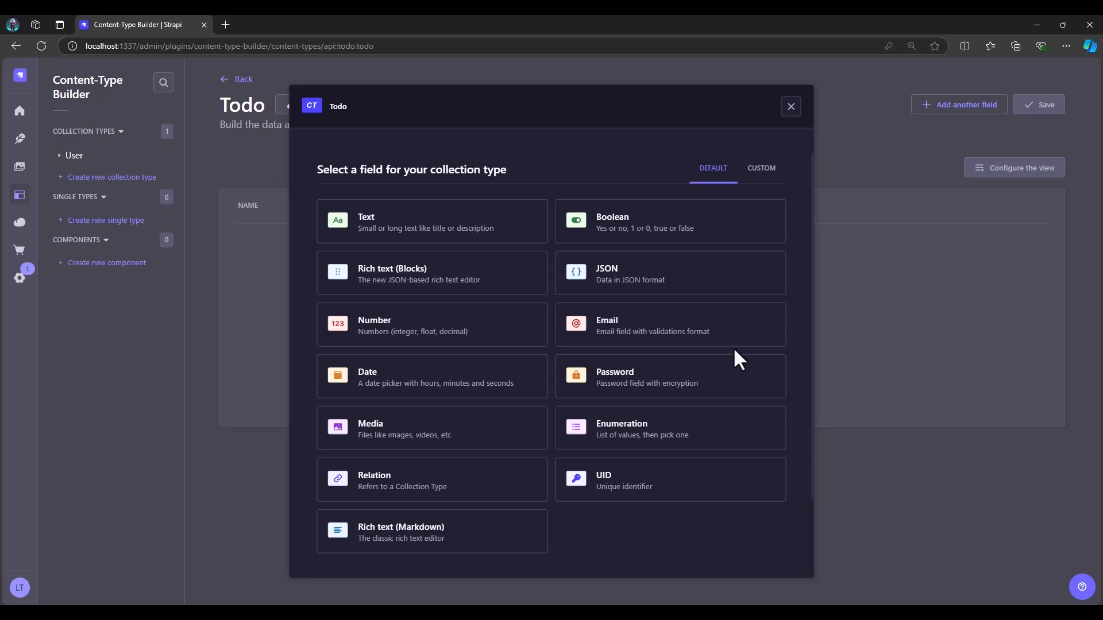
Add a short Text field named title to the Todo collection type and make it required
click(393, 230)
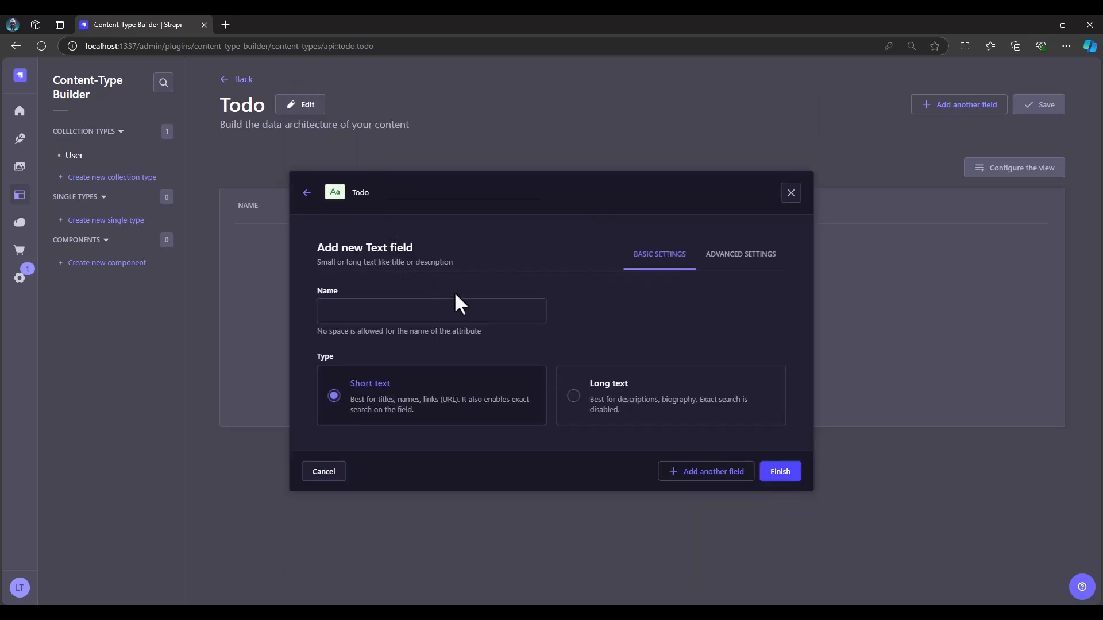
click(431, 313)
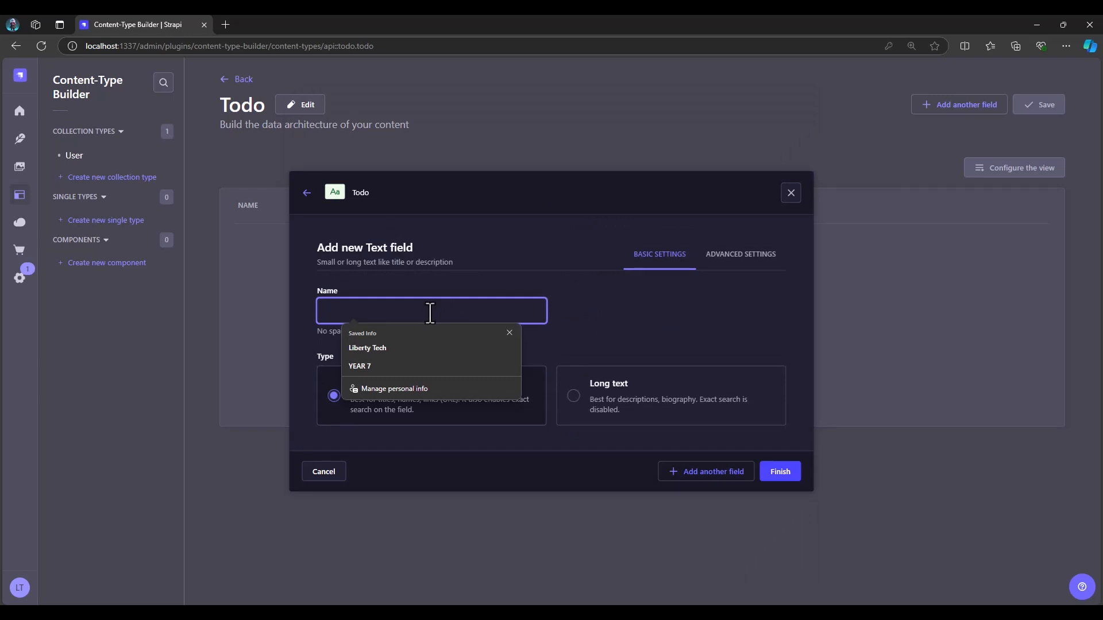
text(title)
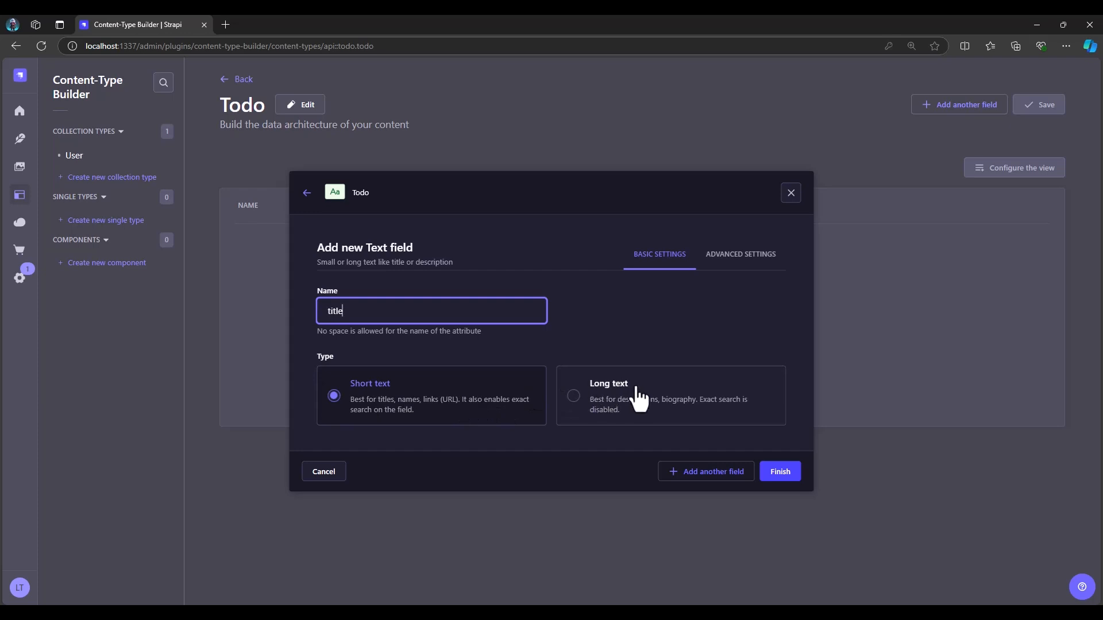
click(745, 257)
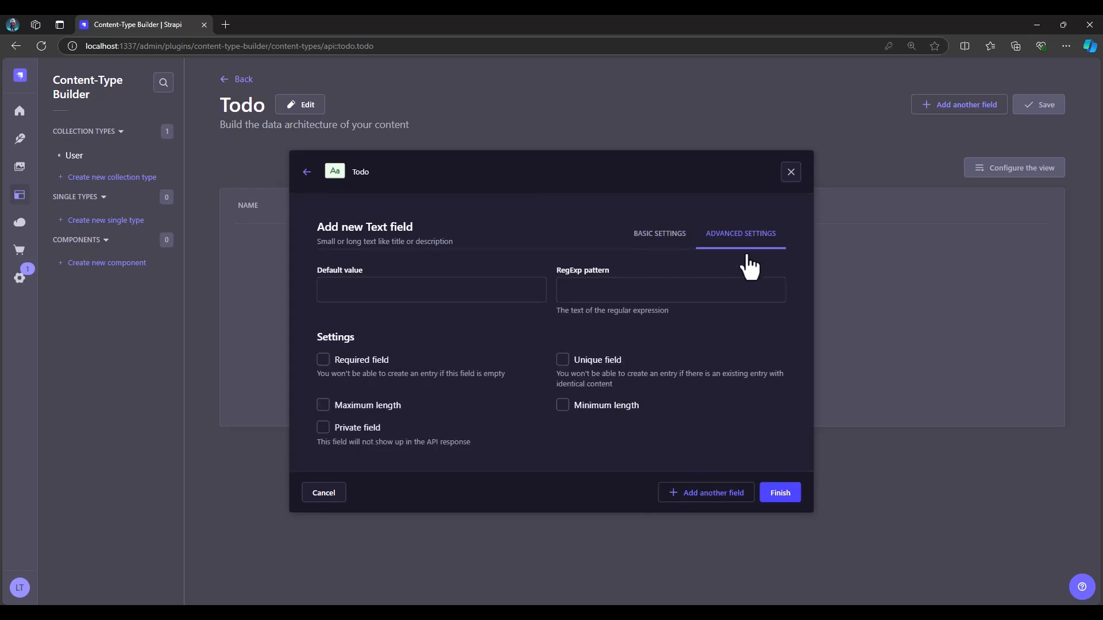
click(344, 290)
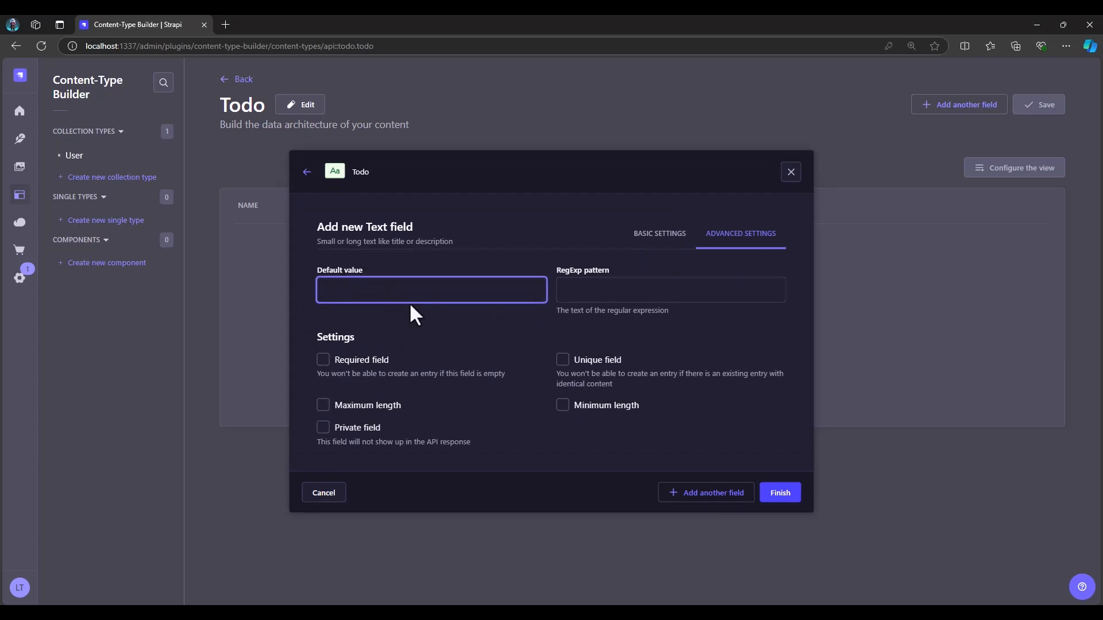
click(323, 360)
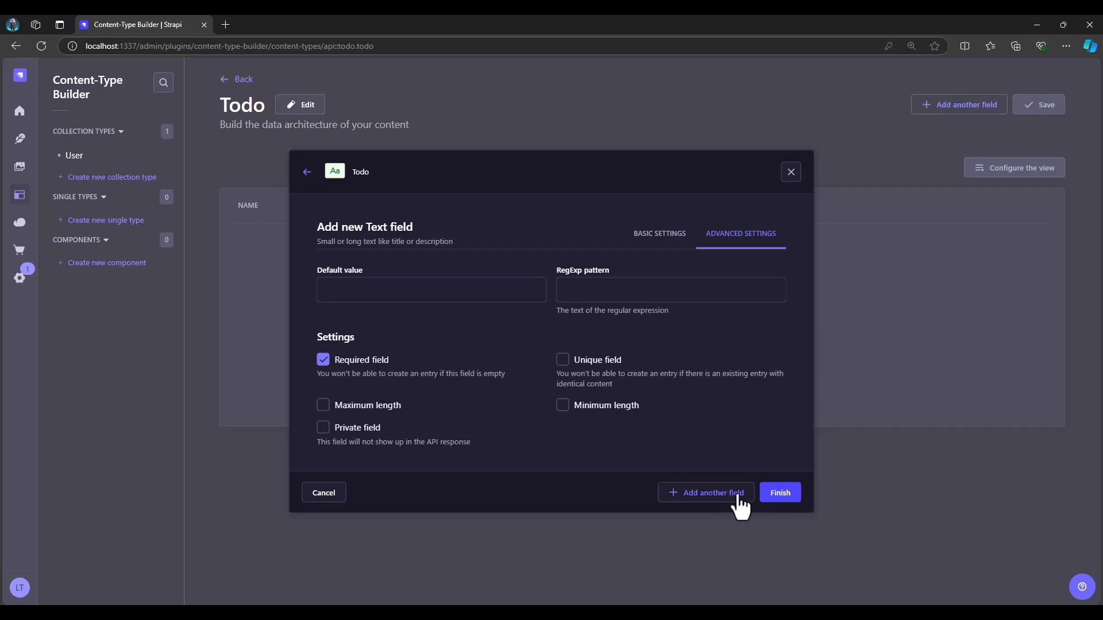
click(711, 496)
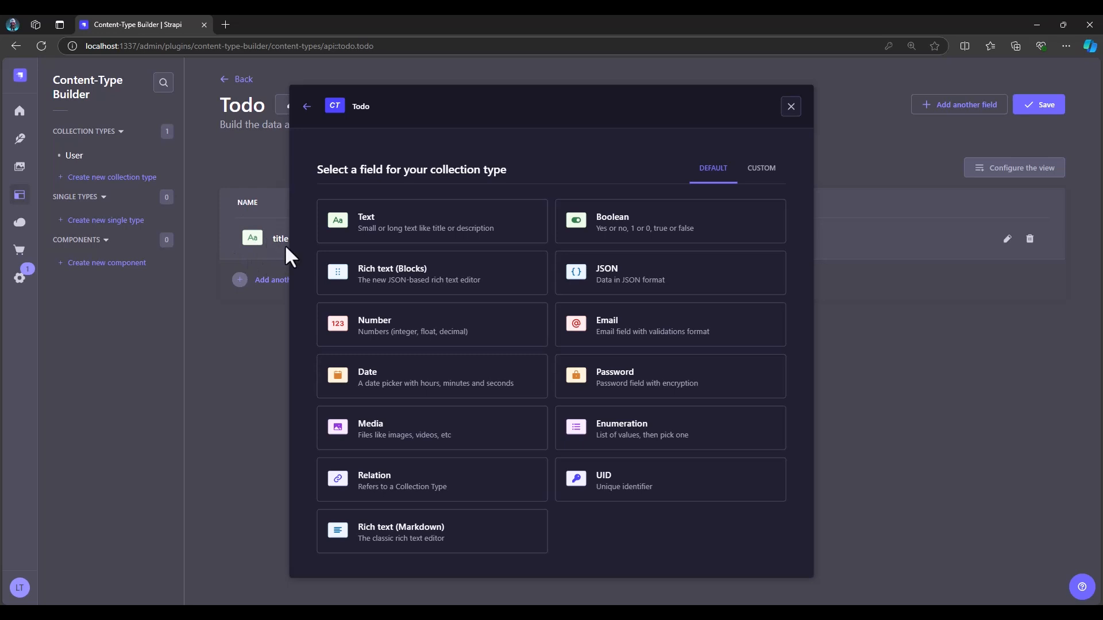
Add a Text field named description with the Long text type and make it required
click(428, 235)
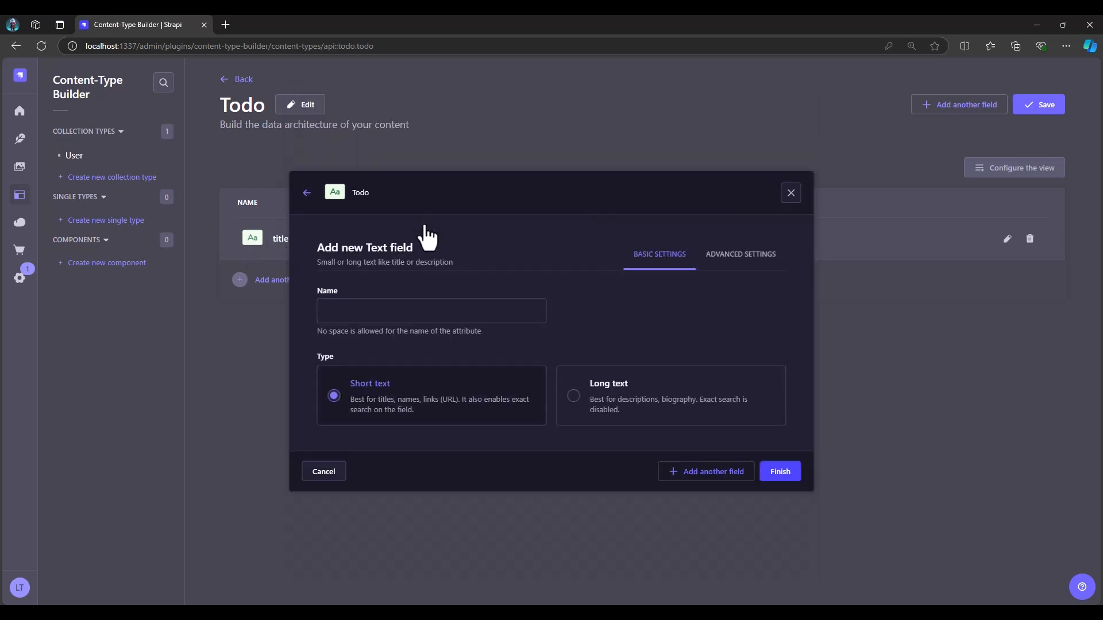
click(386, 310)
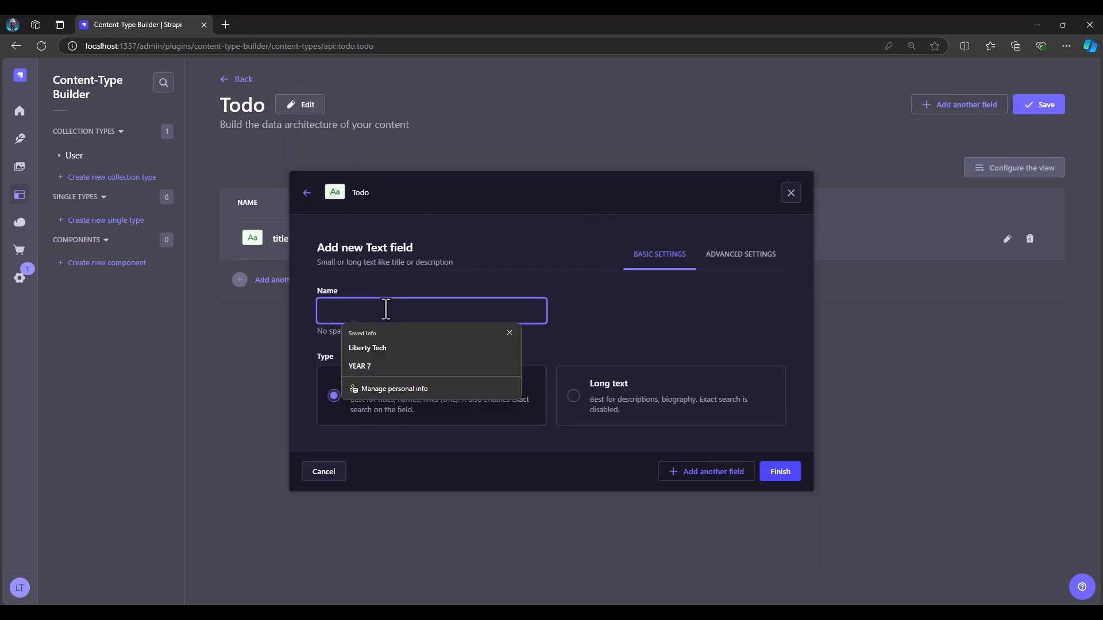
text(desc)
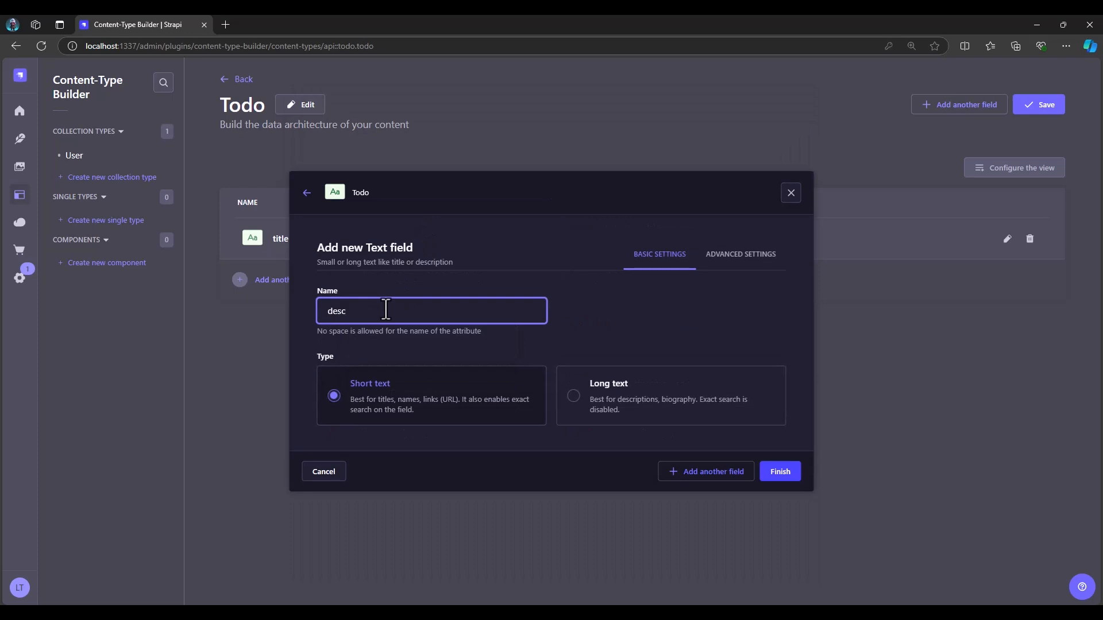
text(ription)
click(573, 395)
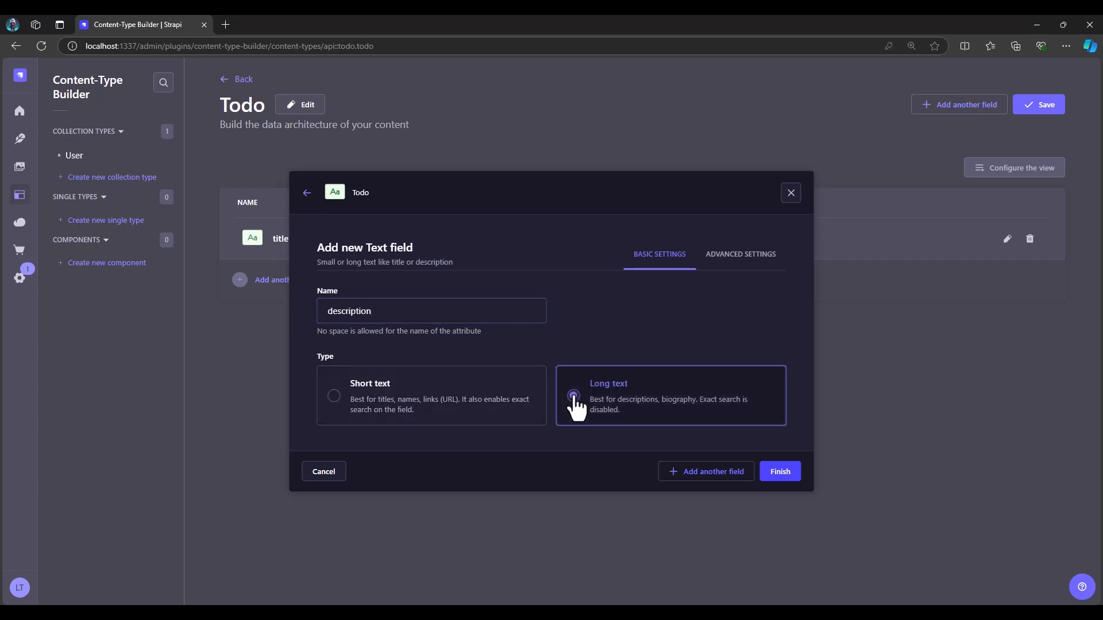
click(747, 262)
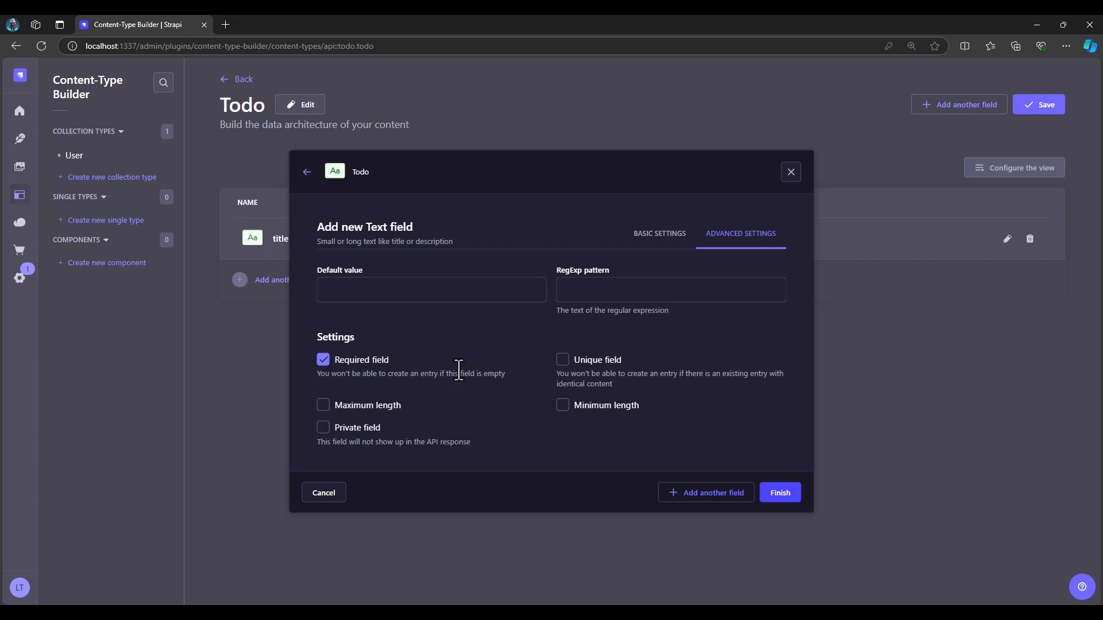
click(715, 503)
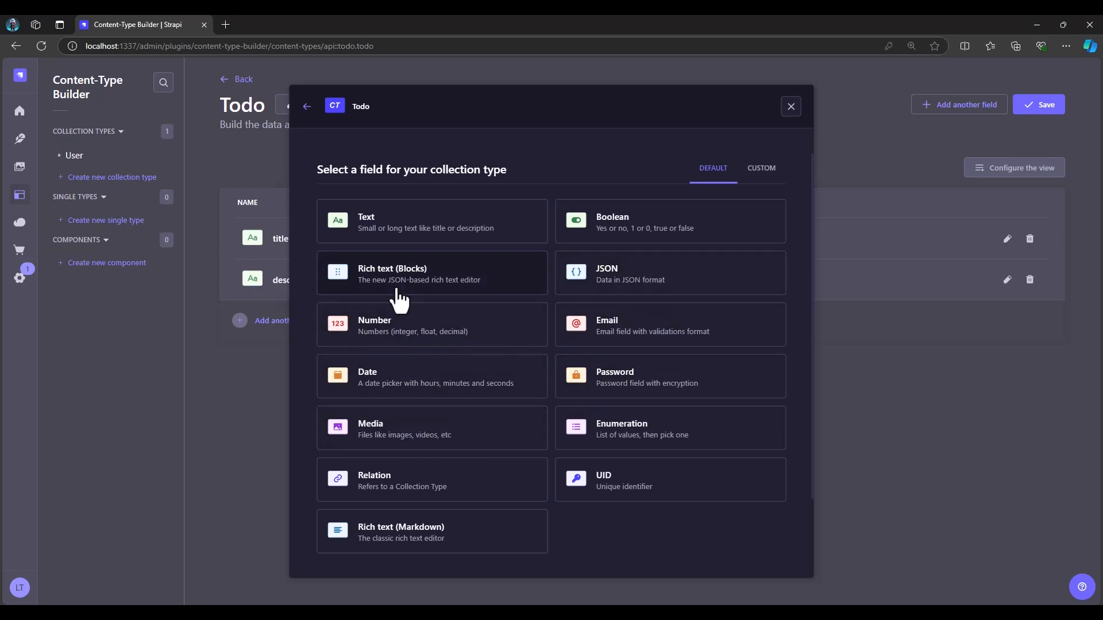
Add a Boolean field named completed with false as its default value
click(613, 229)
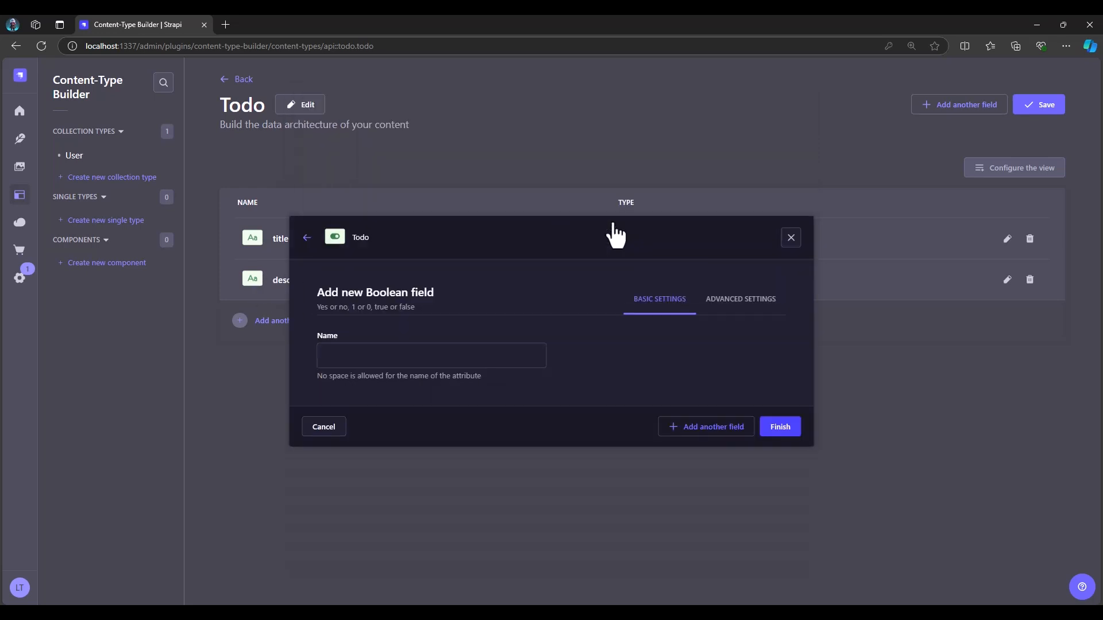
click(368, 354)
text(completed)
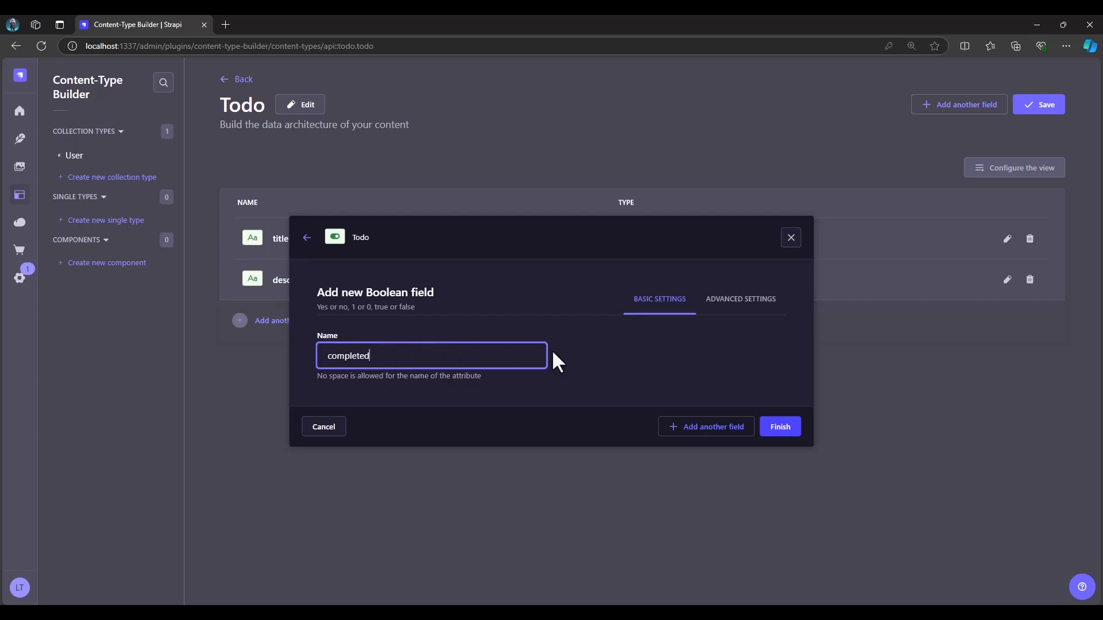
click(730, 299)
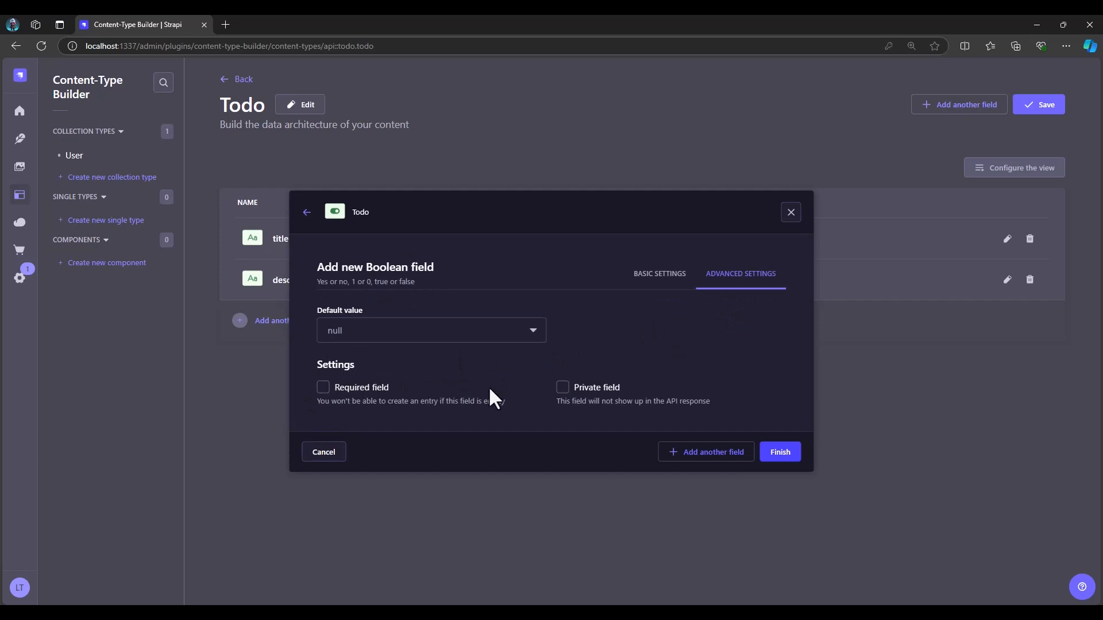
click(532, 325)
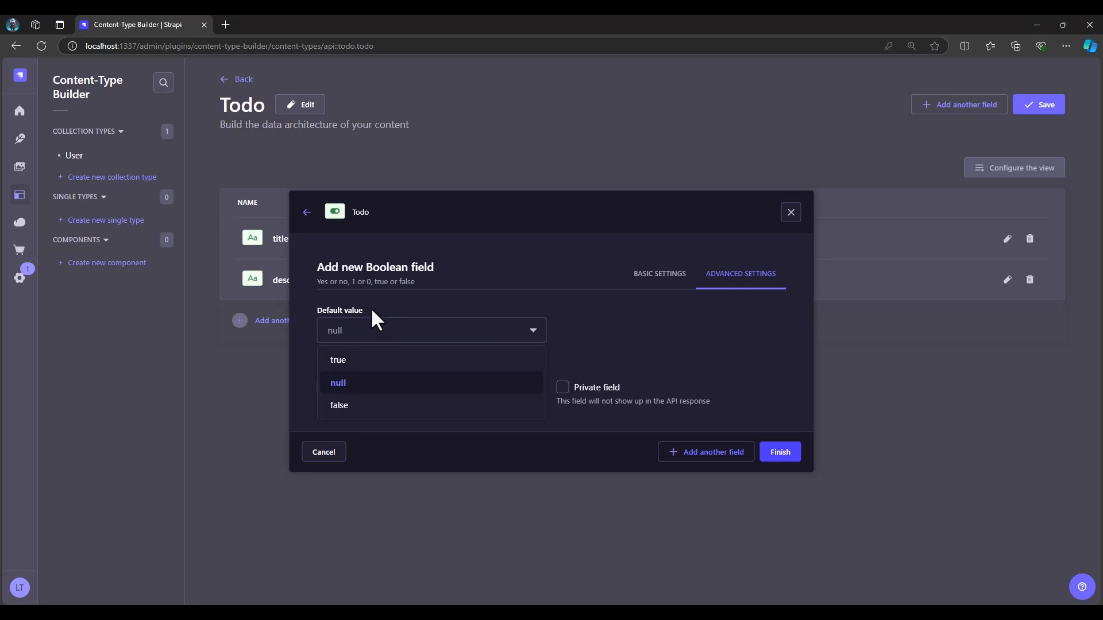
click(341, 404)
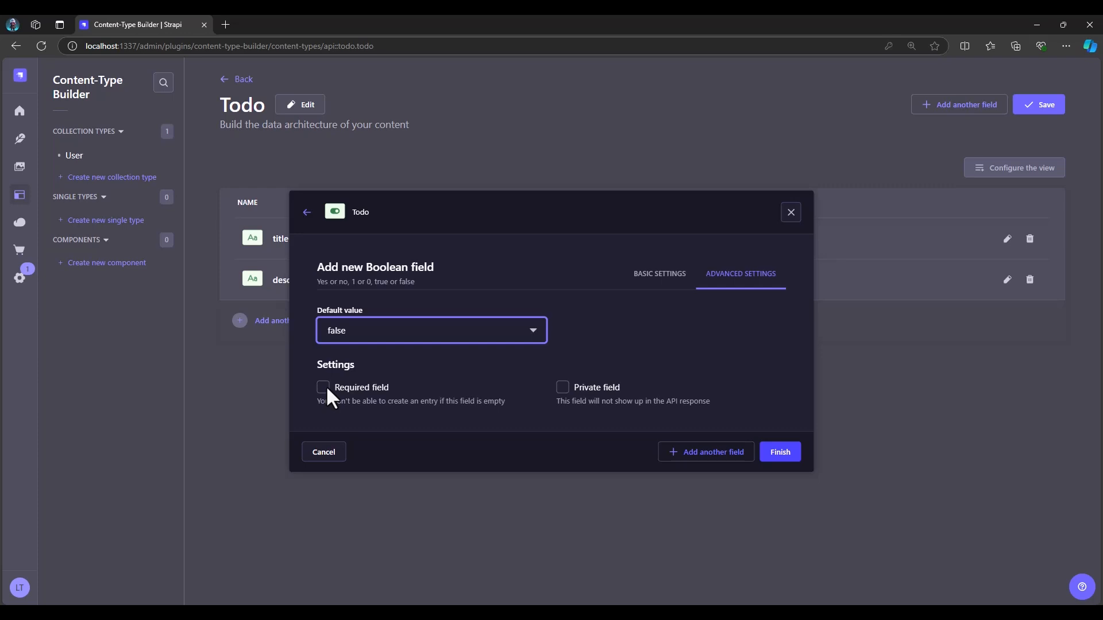
click(732, 454)
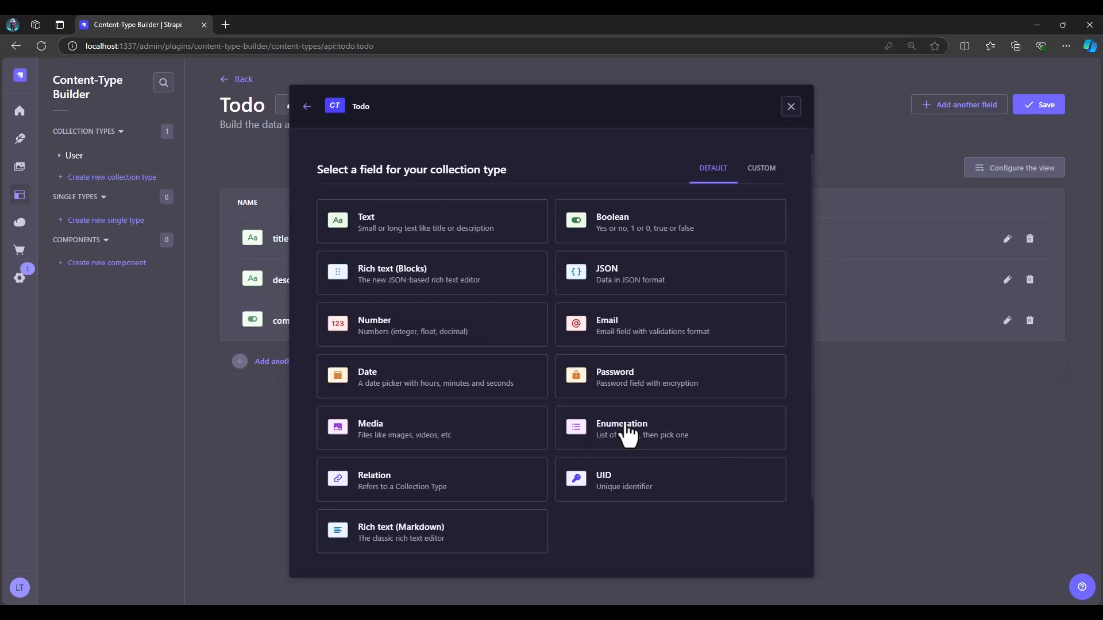
Add a Date field named datetime with the datetime type and finish adding fields
click(437, 385)
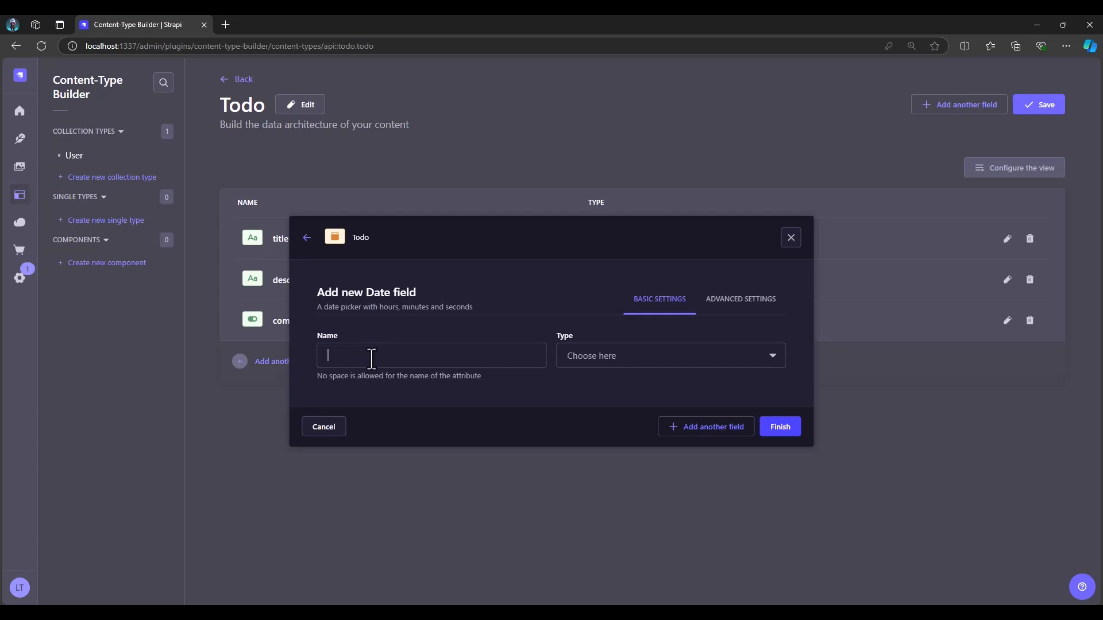
click(371, 359)
text(datetime)
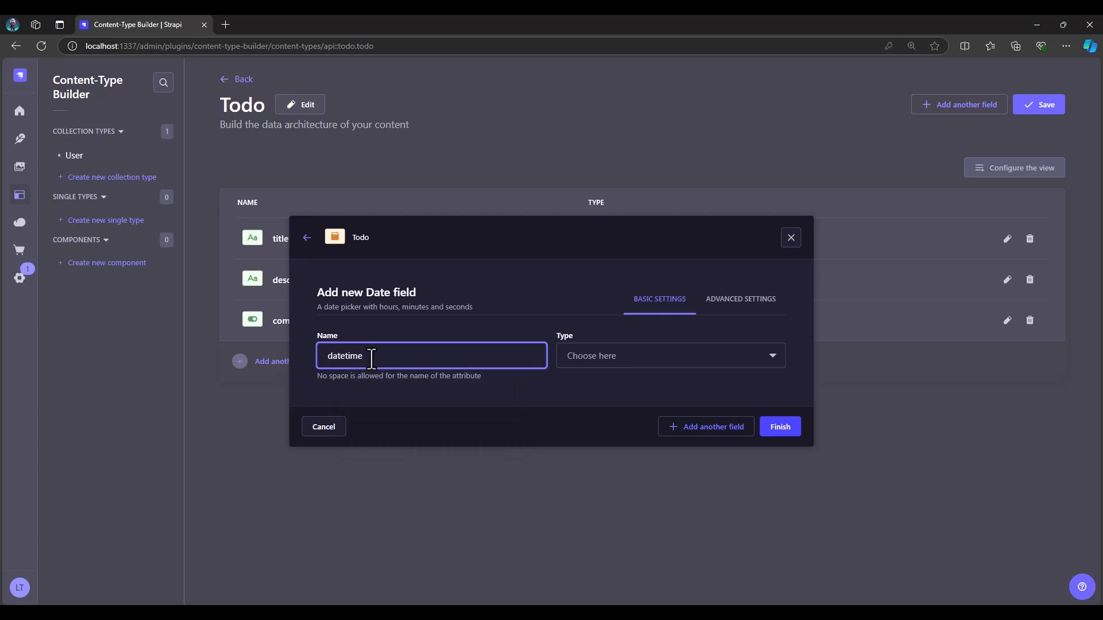
click(656, 355)
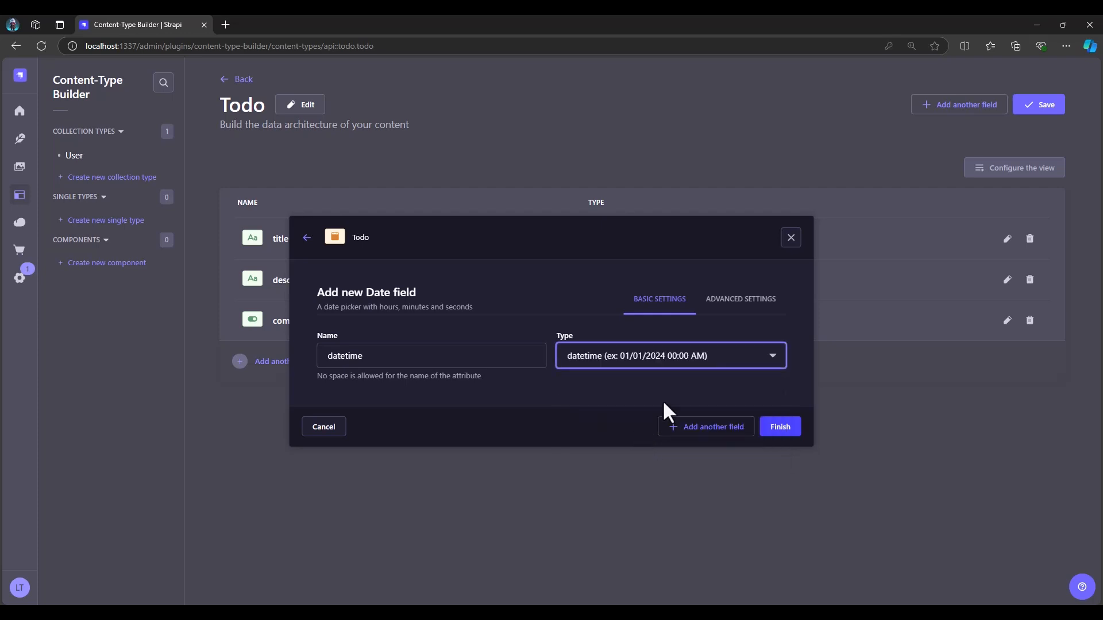
click(742, 301)
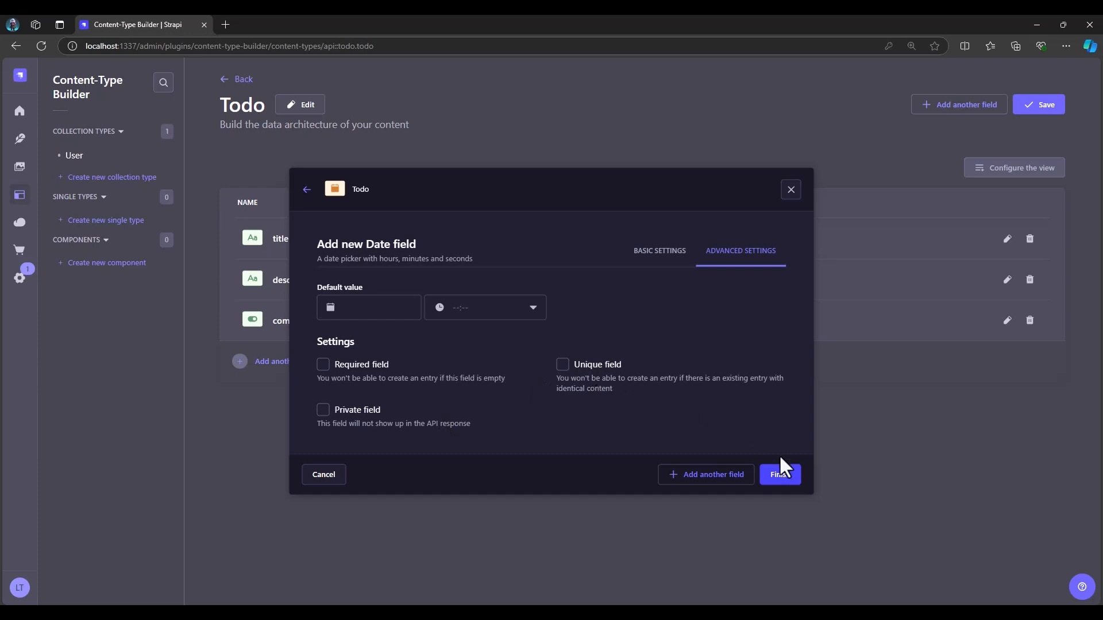
click(780, 474)
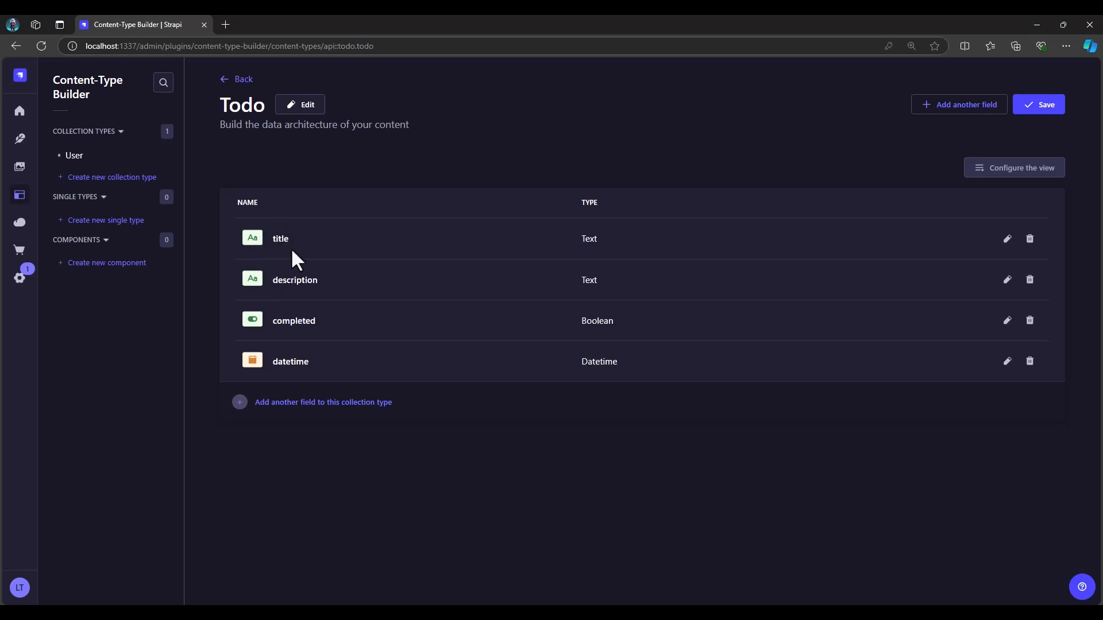
Check the title field's basic settings without changing them, and save the Todo collection type
double_click(270, 240)
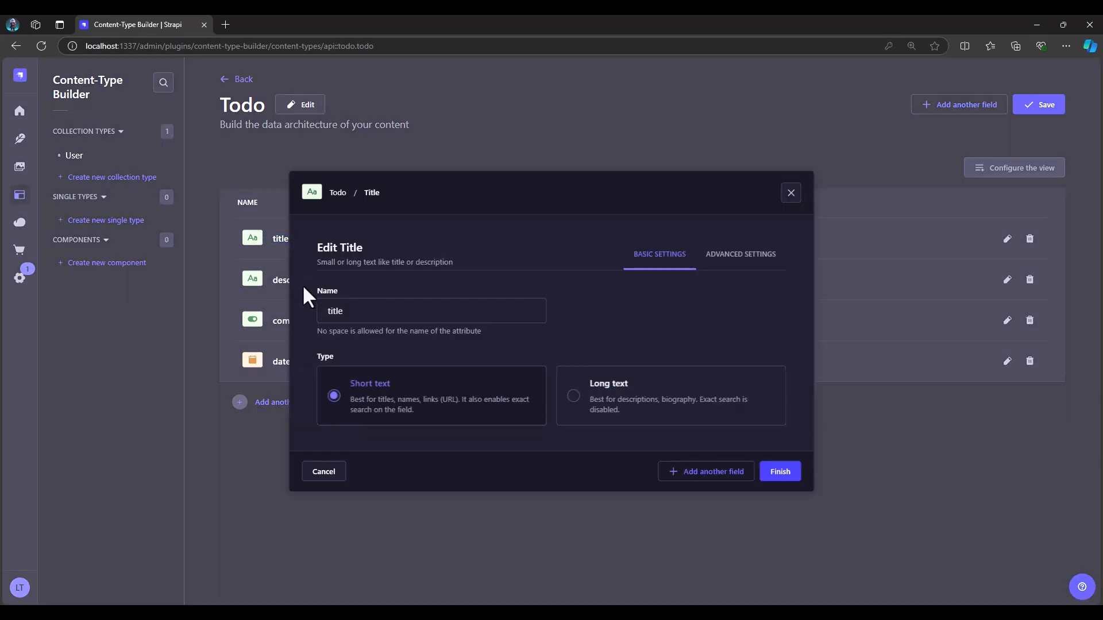
click(791, 193)
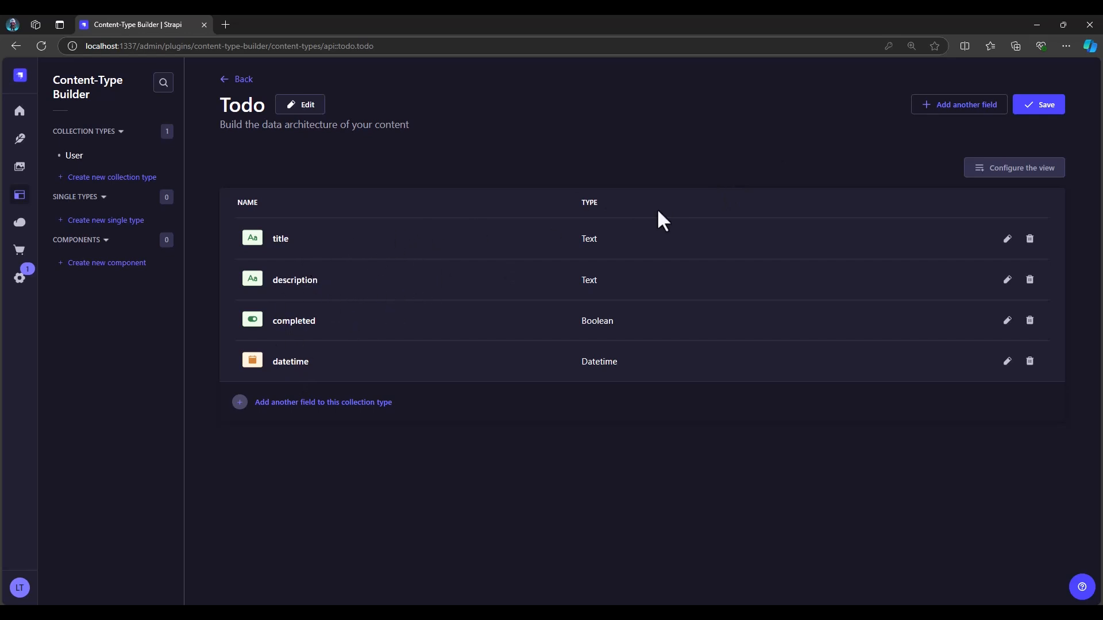
click(1043, 112)
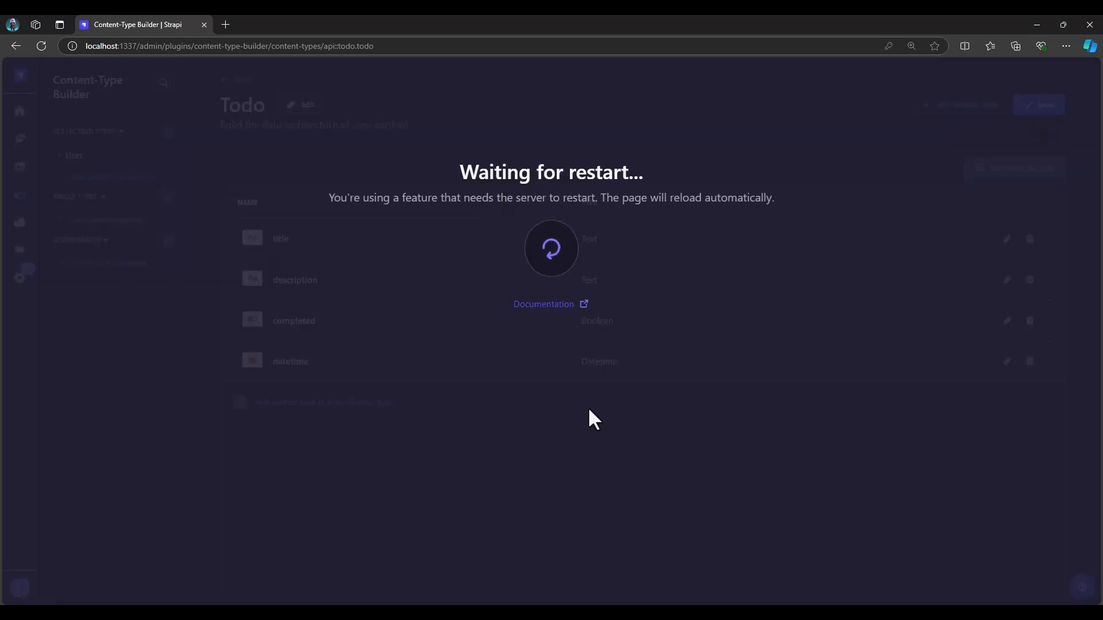
Return to the Strapi admin once the server restarts, open the Content Manager and dismiss the getting-started tour
key(alt+Tab)
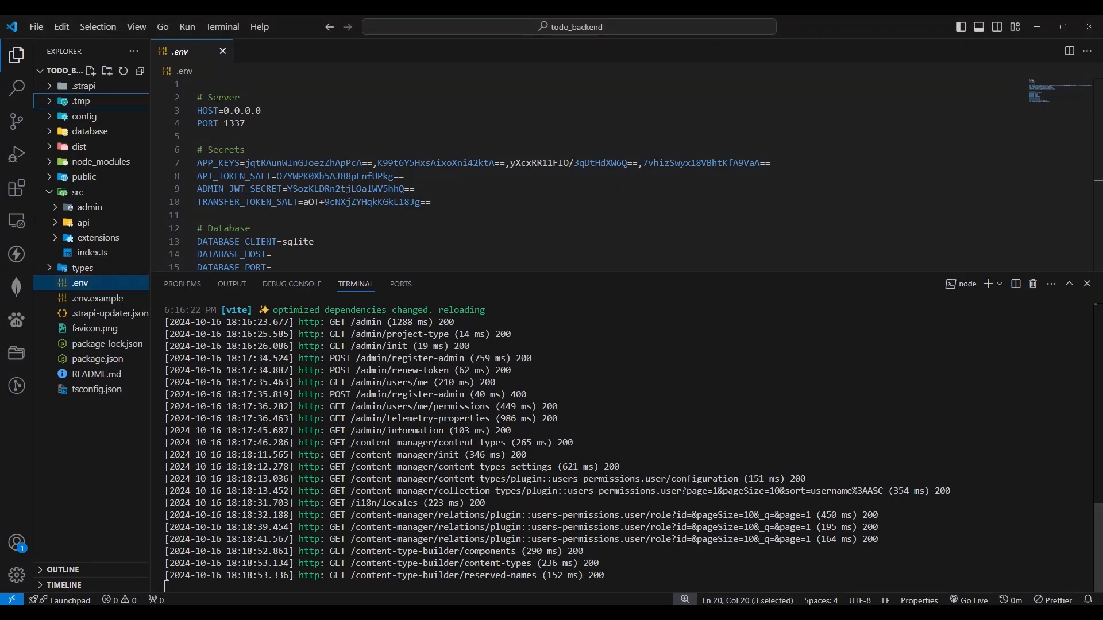
click(780, 613)
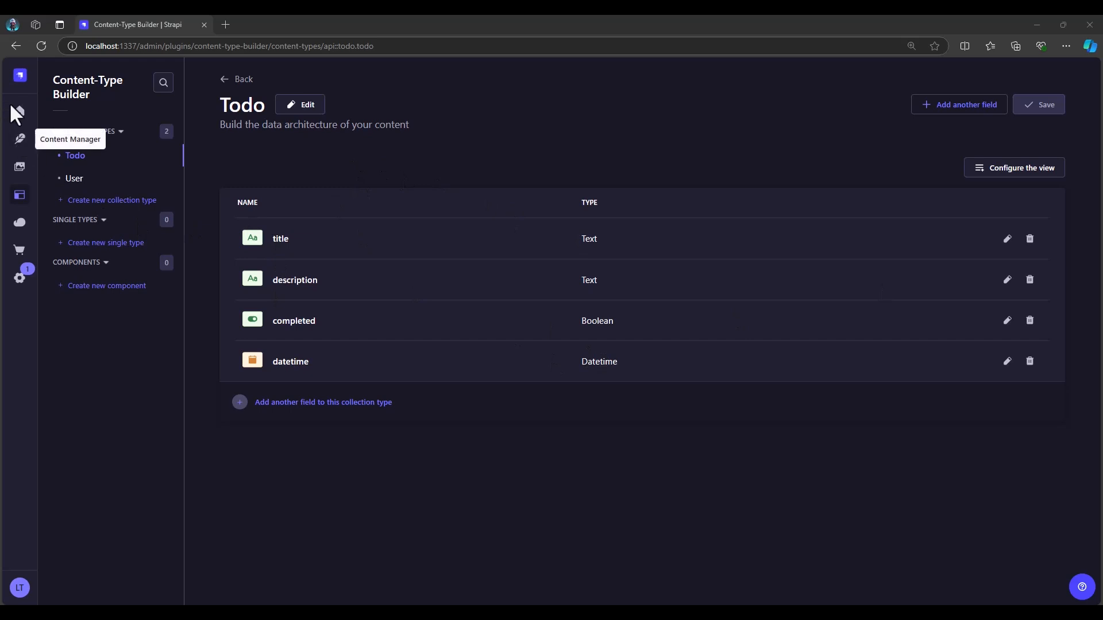
click(23, 144)
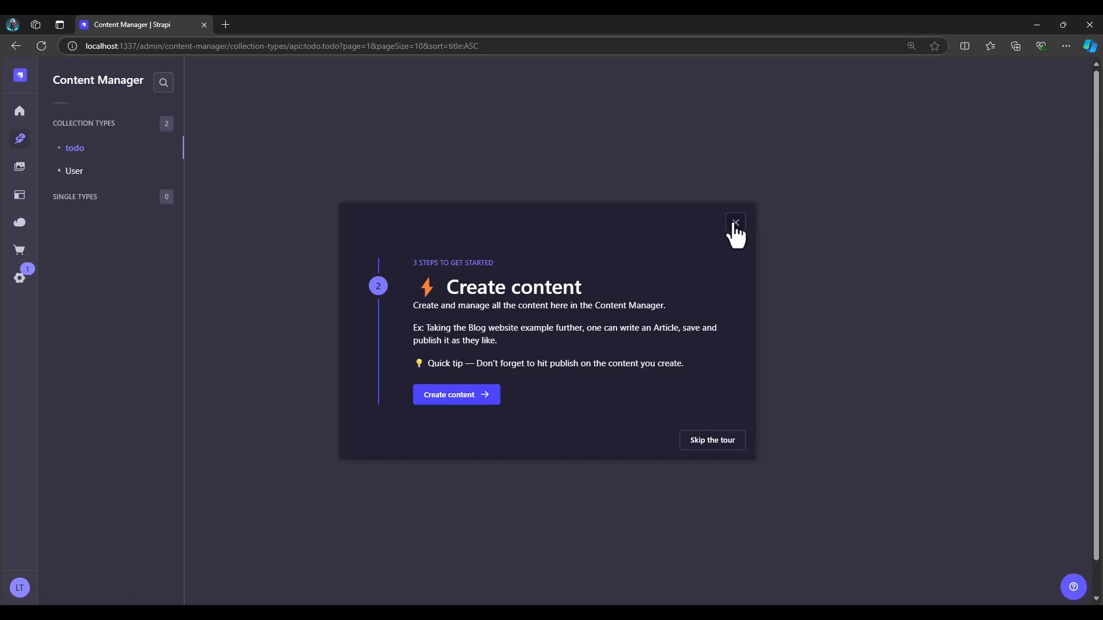
click(739, 223)
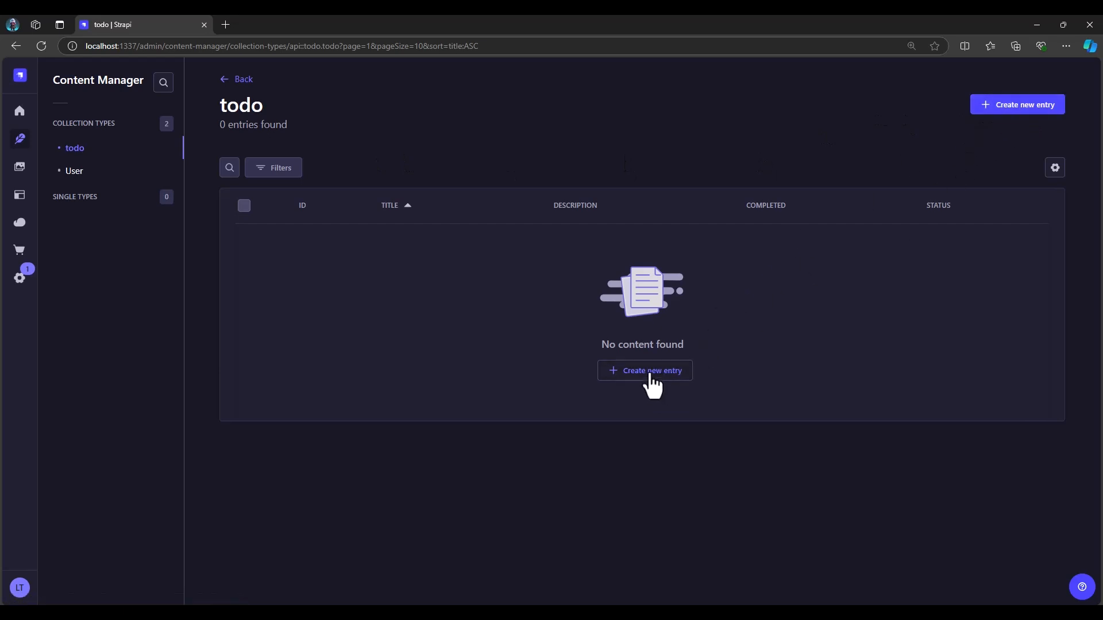
Create a new todo entry with the title "Post on Tiktok"
click(1028, 108)
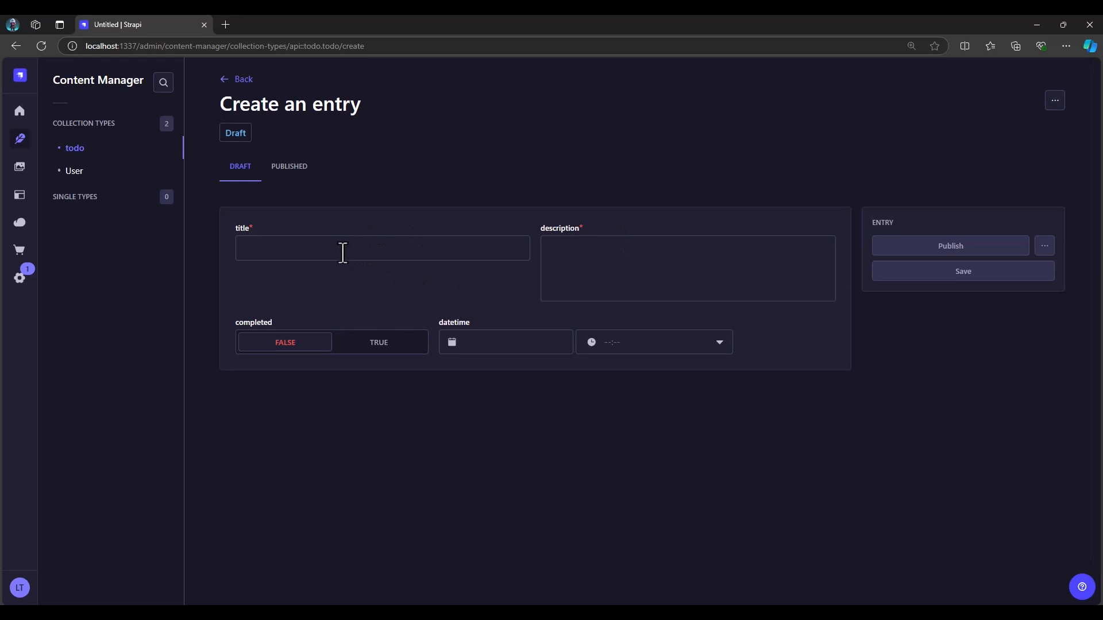
click(343, 253)
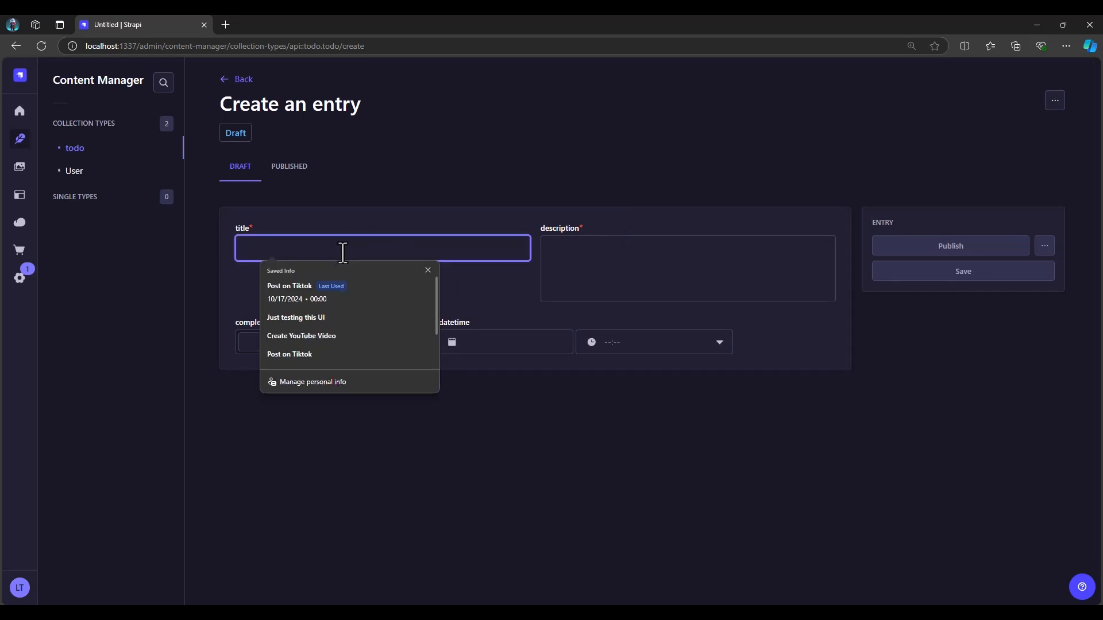
text(Pos)
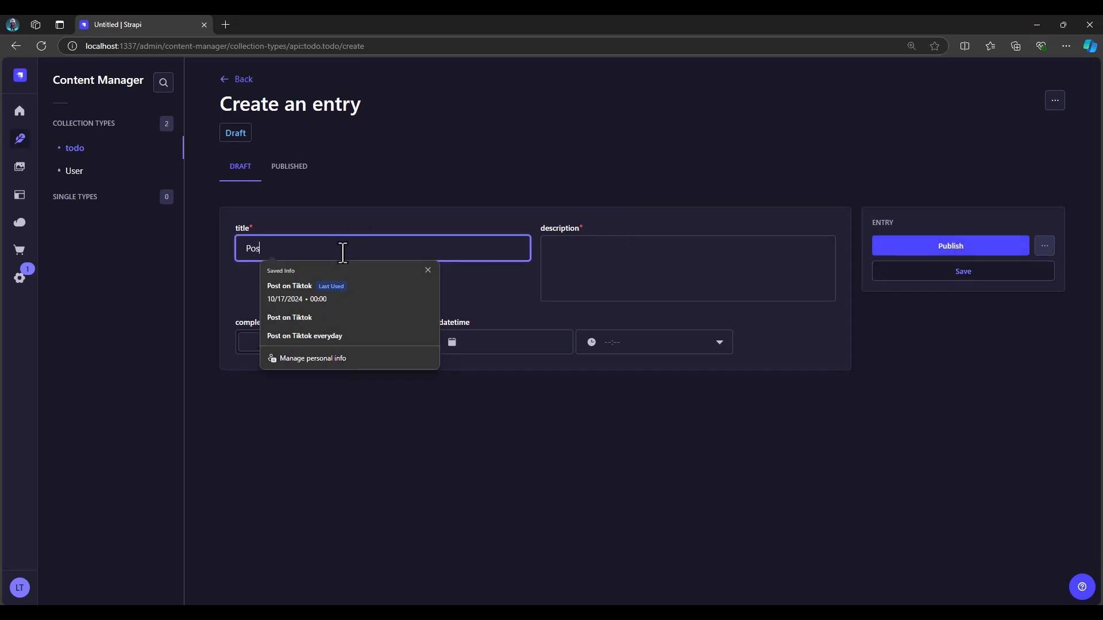
text(t on Tiktok)
Enter the description "I will post this video on Tiktok everyday" and publish the entry
click(580, 268)
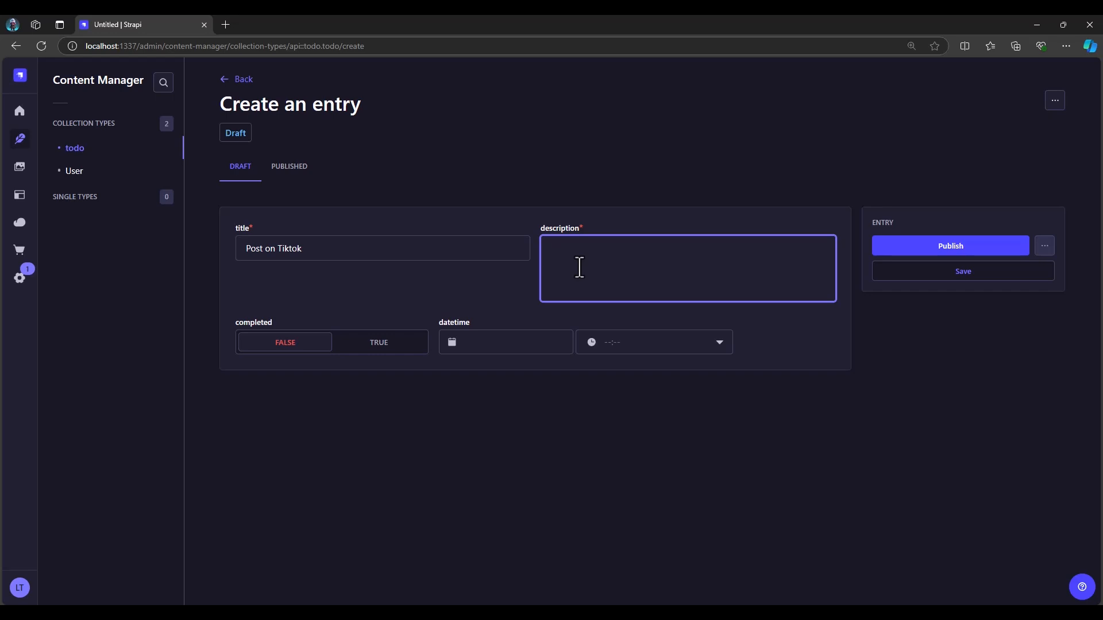
text(I will post this video on Tiktok everyday)
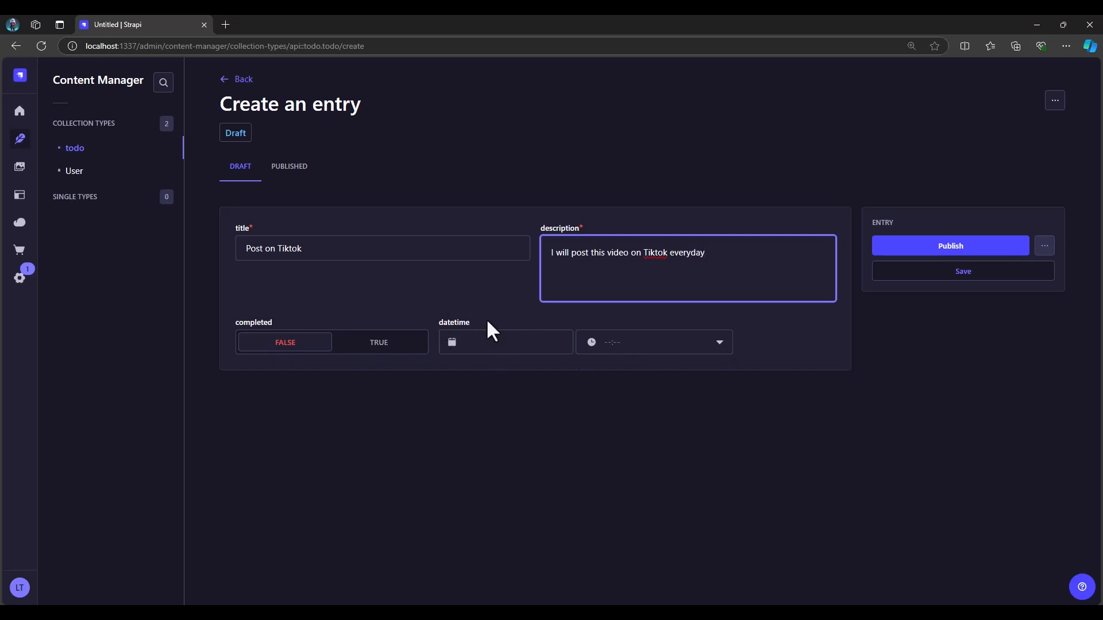
click(949, 256)
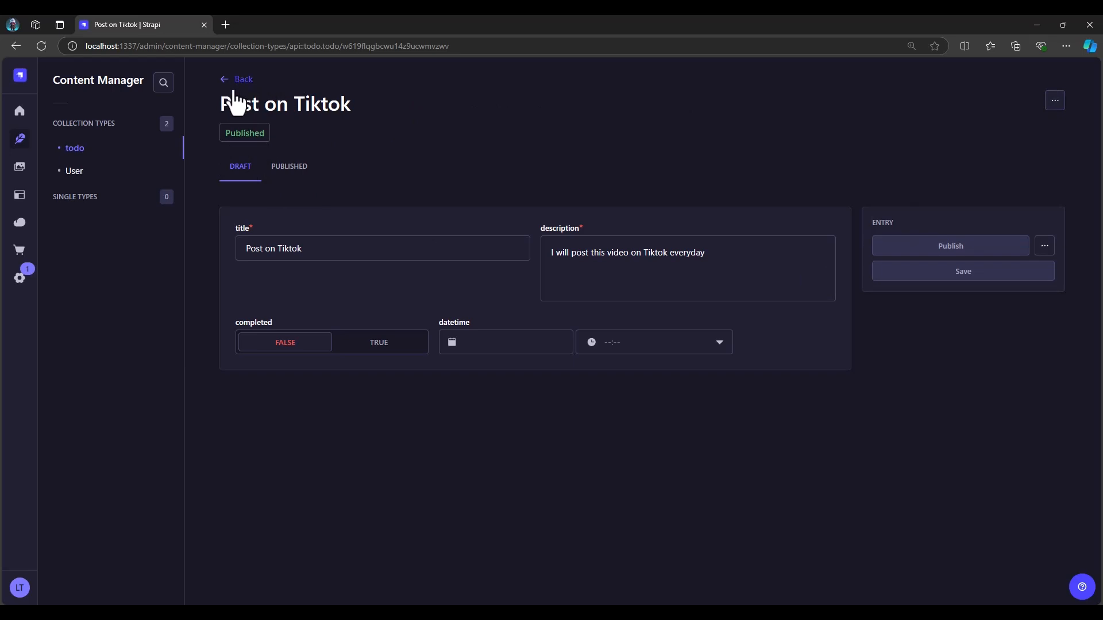
Create a second todo entry with the title "This tutorial is mainly for begineers"
click(73, 149)
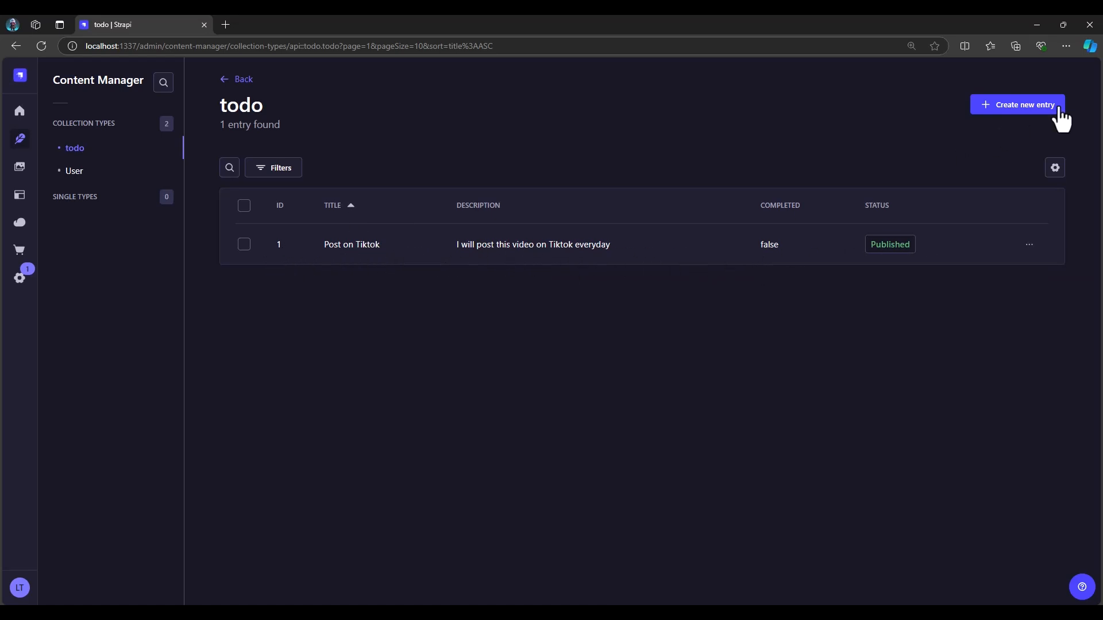
click(1032, 118)
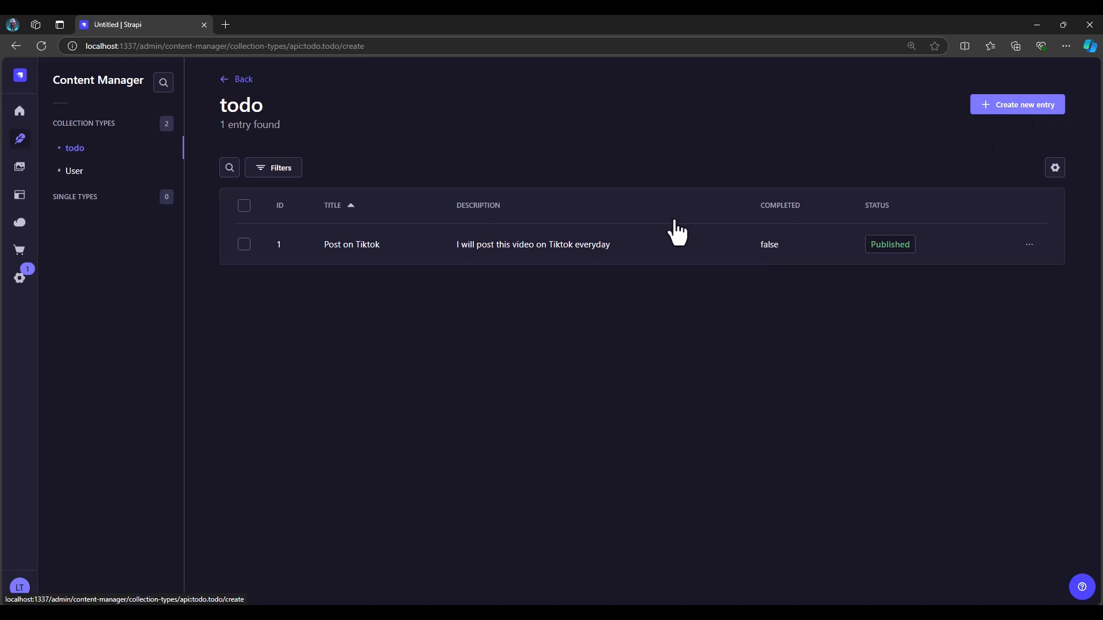
click(371, 255)
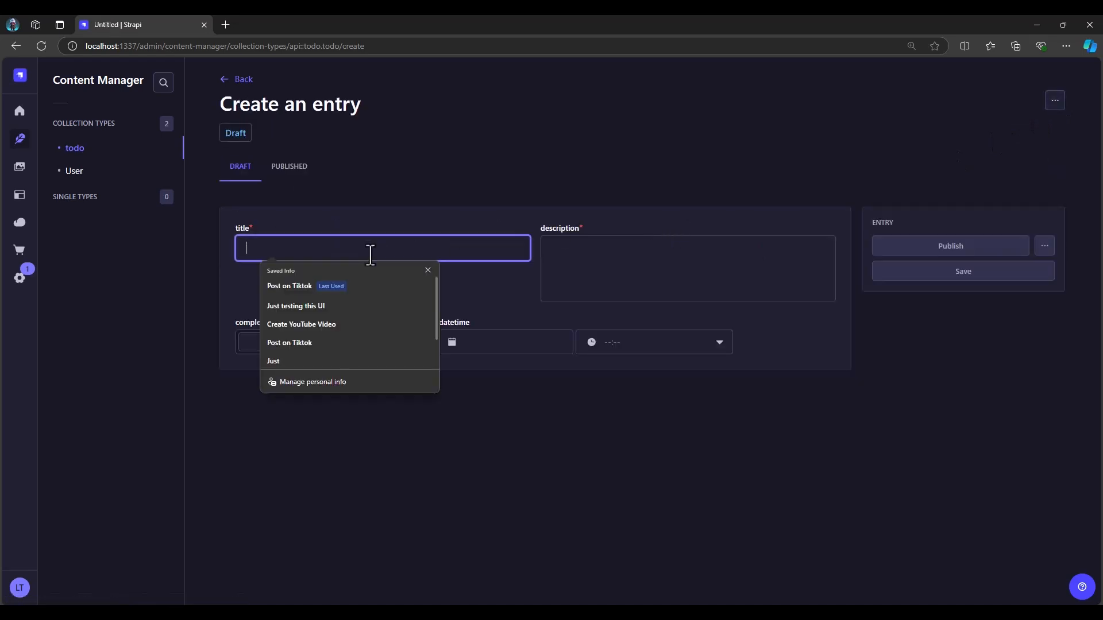
text(T)
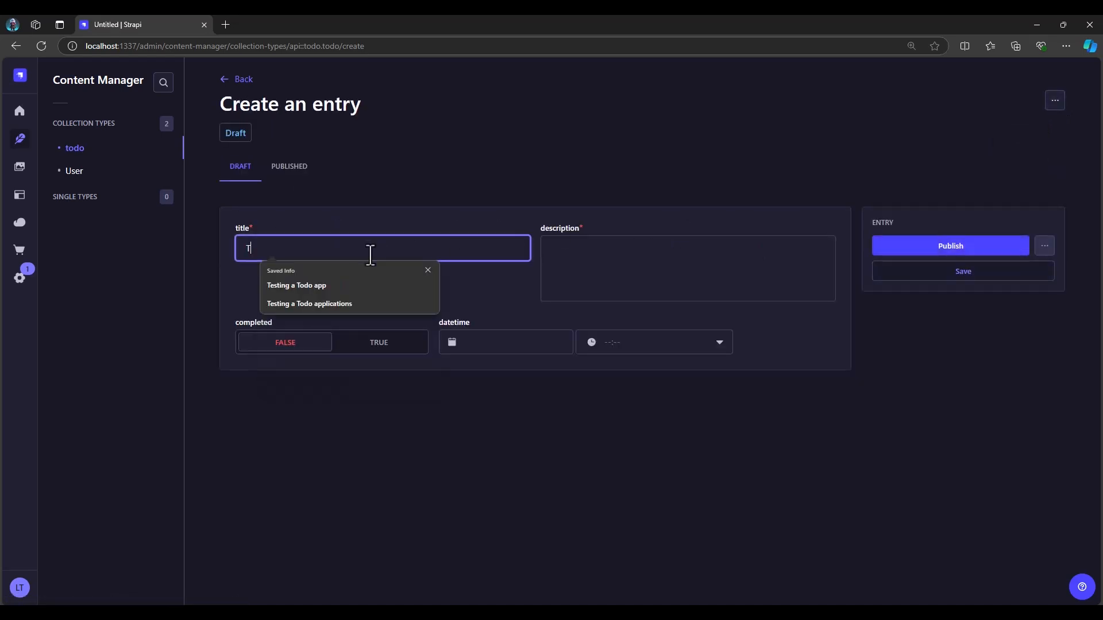
text(his tut)
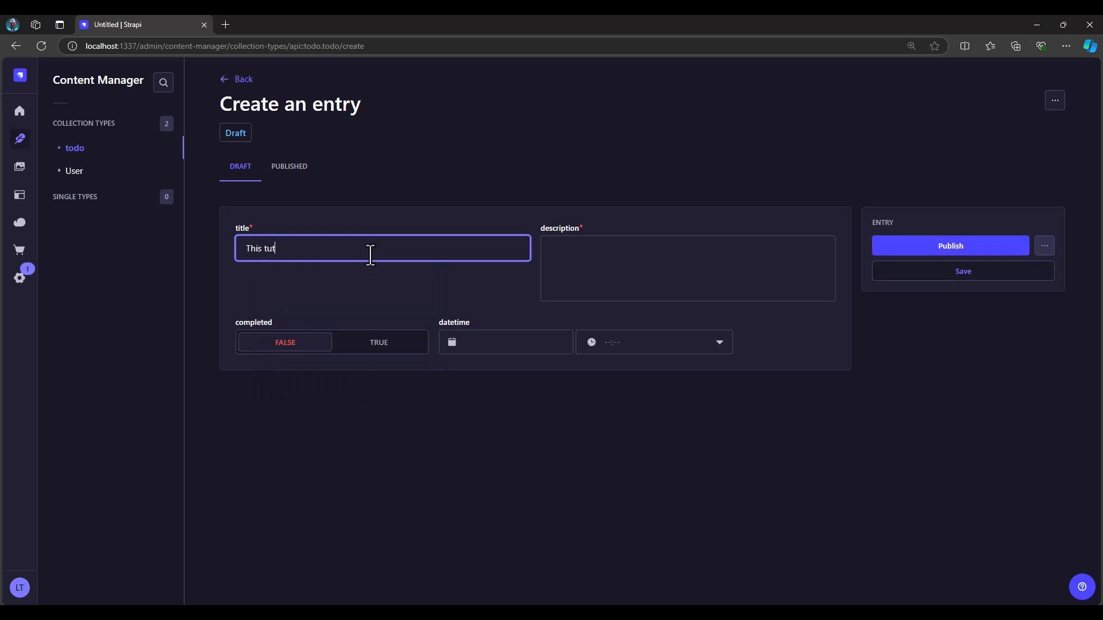
text(orial is )
text(man)
text(in)
text(ly for b)
text(egin)
text(ners)
Enter the second entry's description as "This tutorial is begineer friendly and you will learn alot from this tutorial"
click(594, 267)
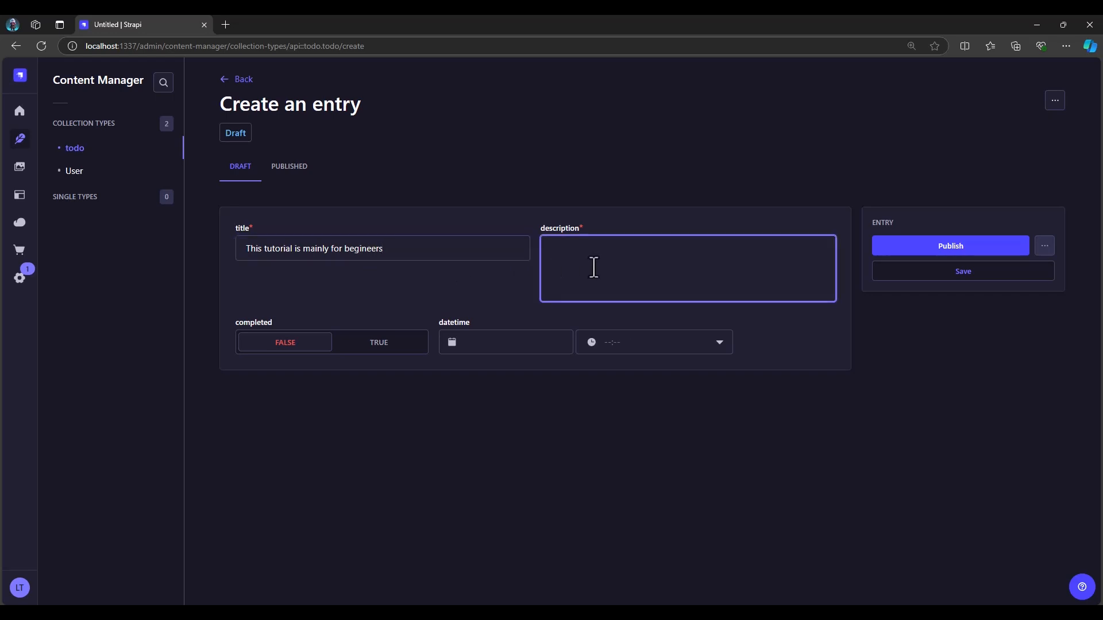
text(This tutorial)
text(is begineer friendly and you will learn alot from th)
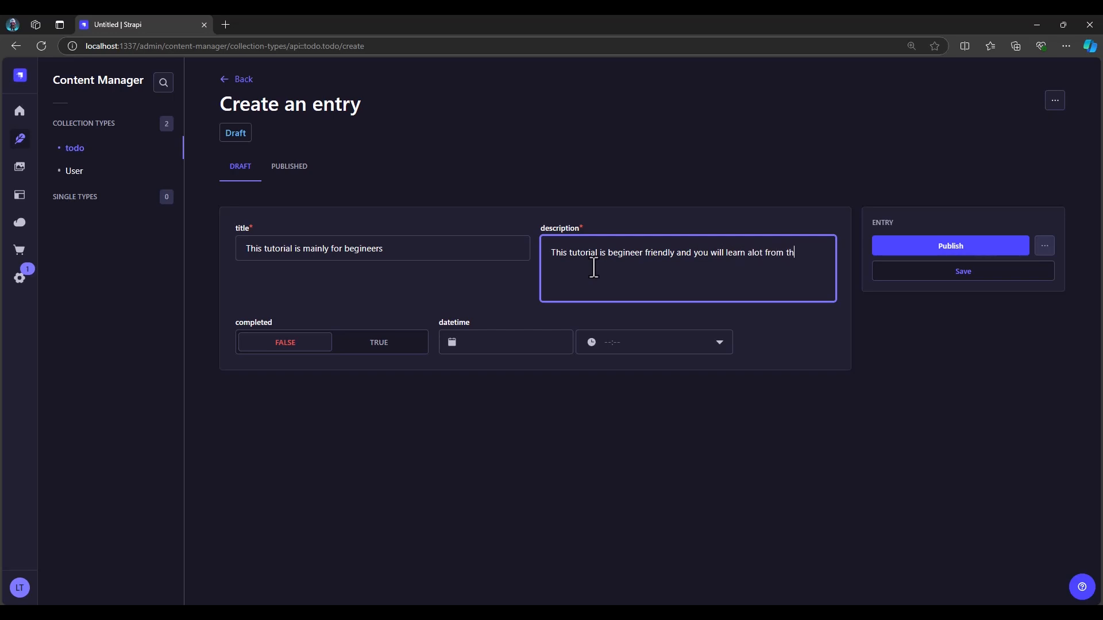
text(rial)
Set completed to TRUE, publish the second entry and return to the todo entries list
click(362, 342)
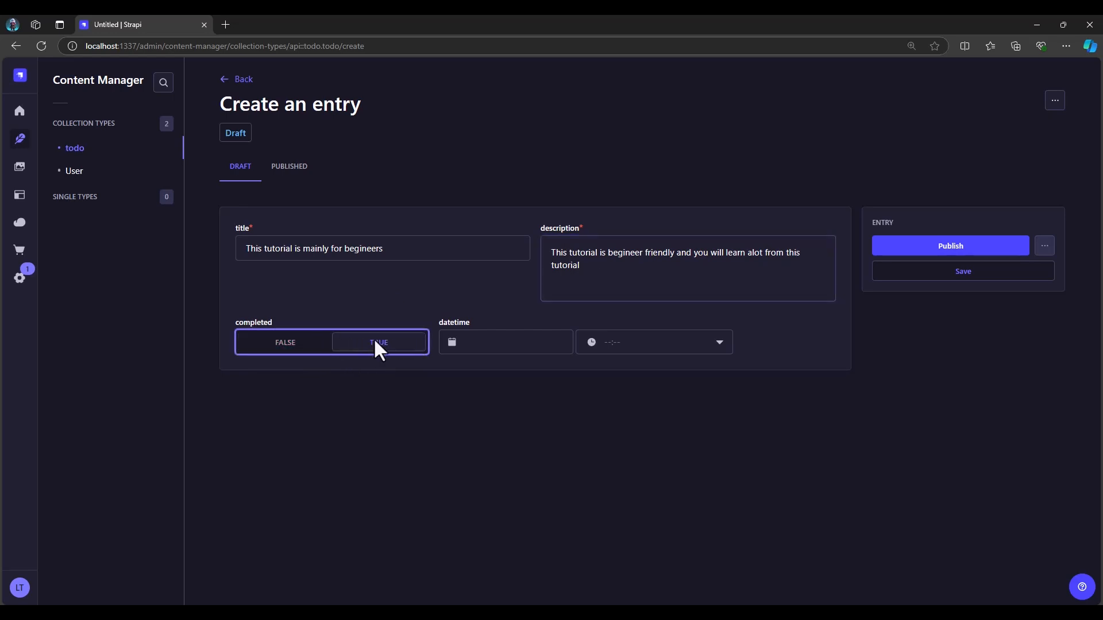
click(950, 248)
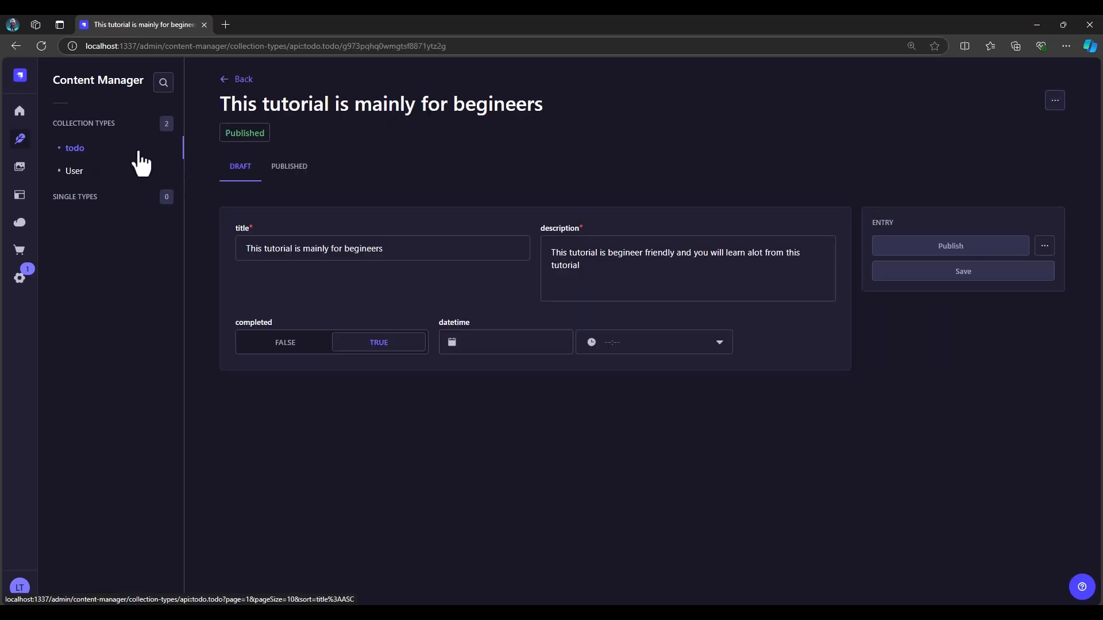
click(75, 150)
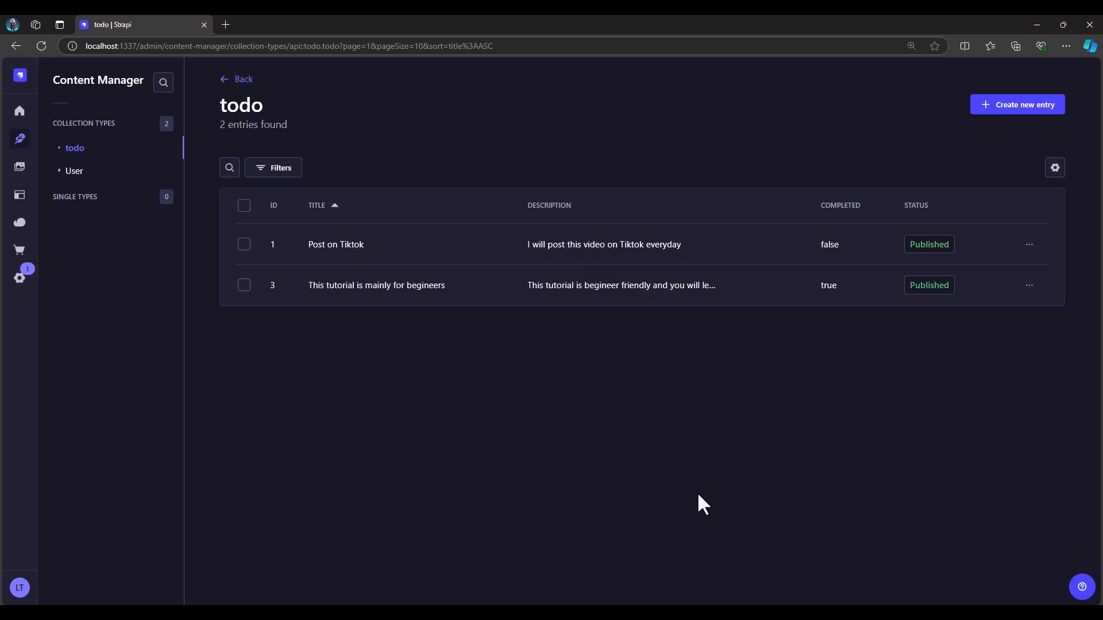
Switch to VS Code, open the Thunder Client extension and widen its sidebar
click(779, 612)
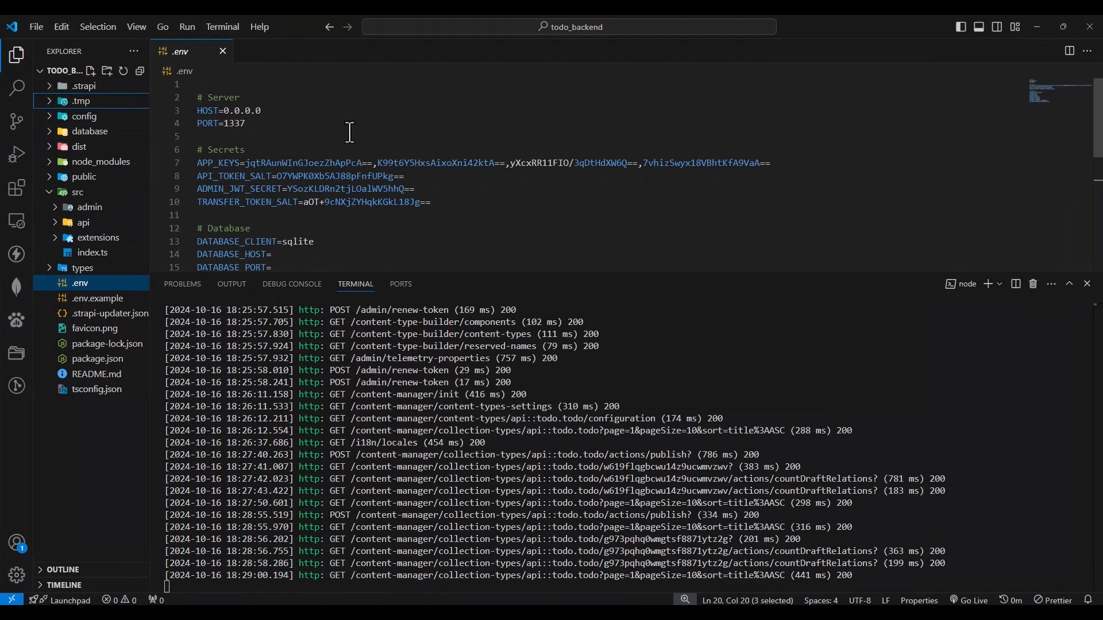
click(18, 254)
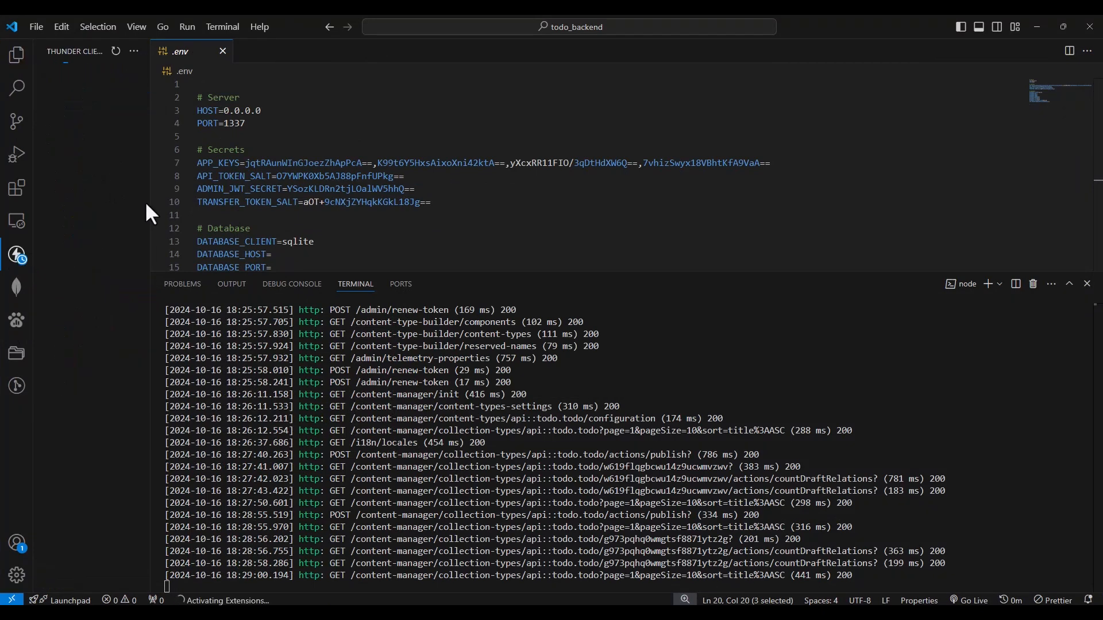
drag(149, 199, 281, 202)
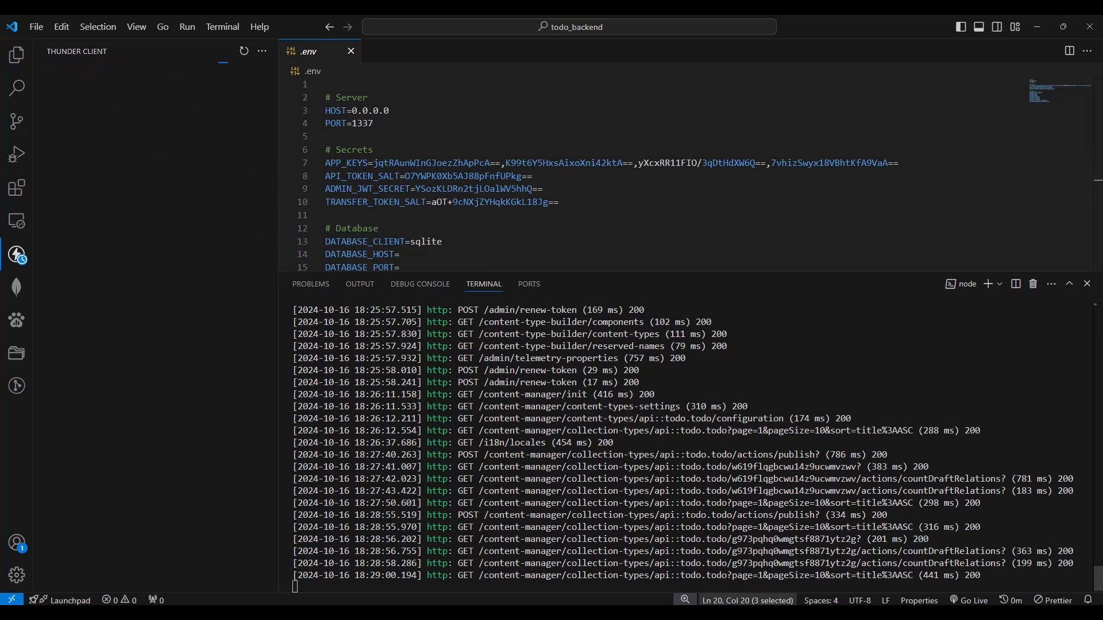
click(721, 615)
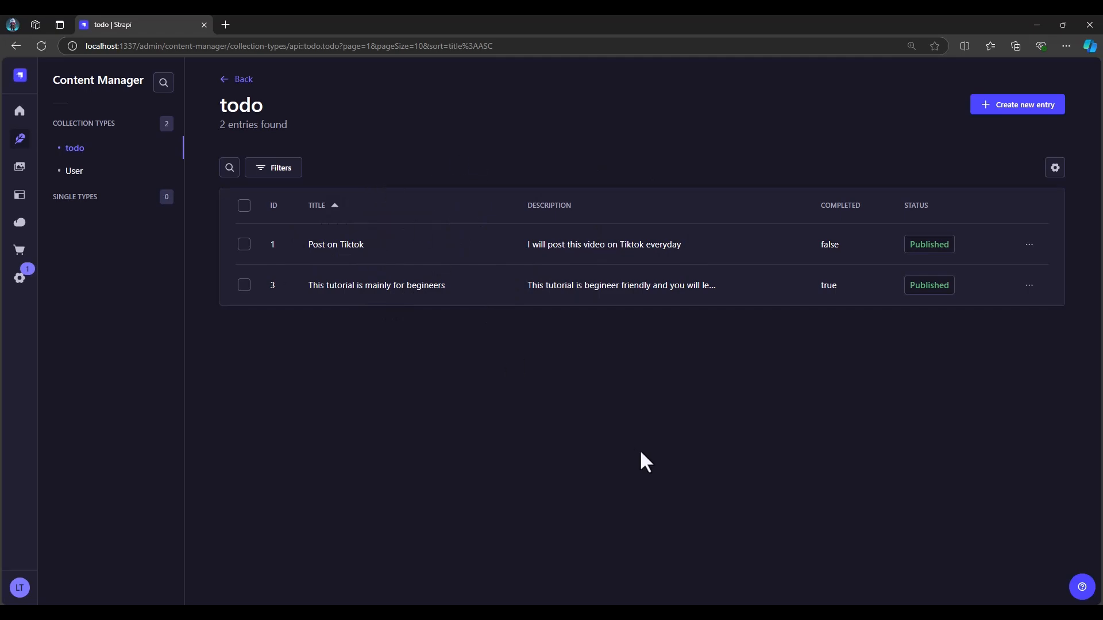
key(alt+Tab)
click(16, 254)
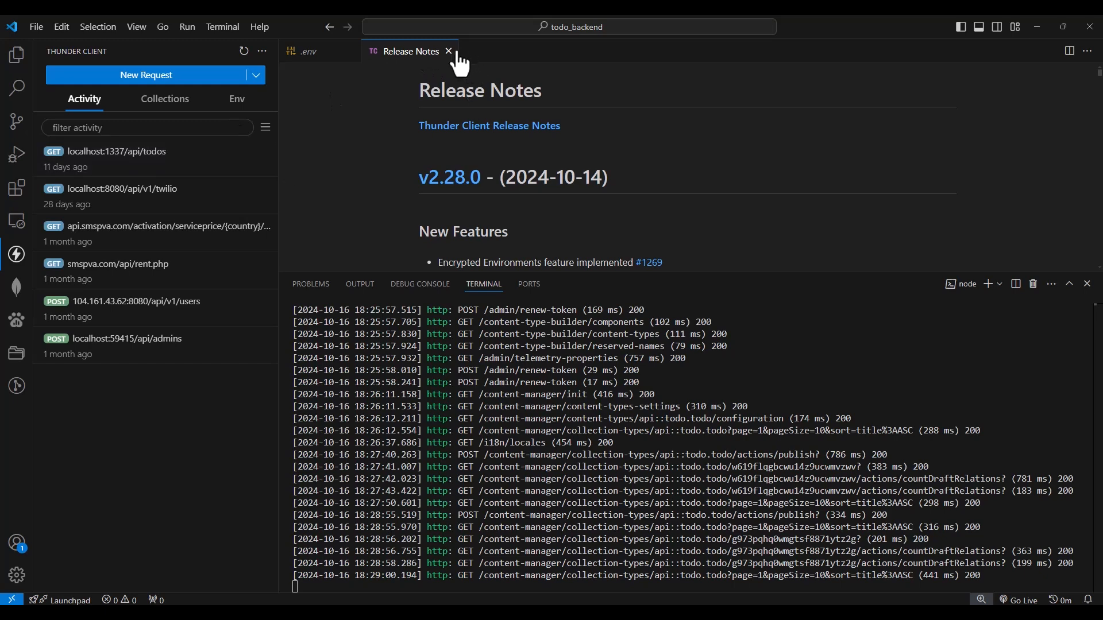
Skim the Thunder Client release notes and close them
scroll(499, 164, down, 3)
scroll(511, 177, down, 3)
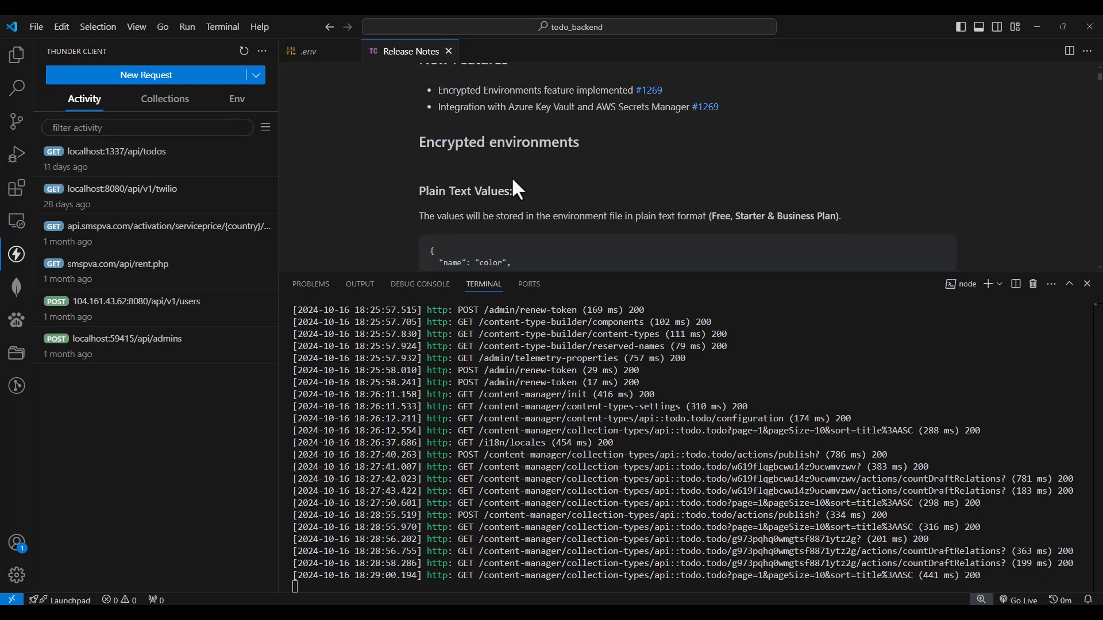
scroll(511, 177, up, 2)
click(449, 51)
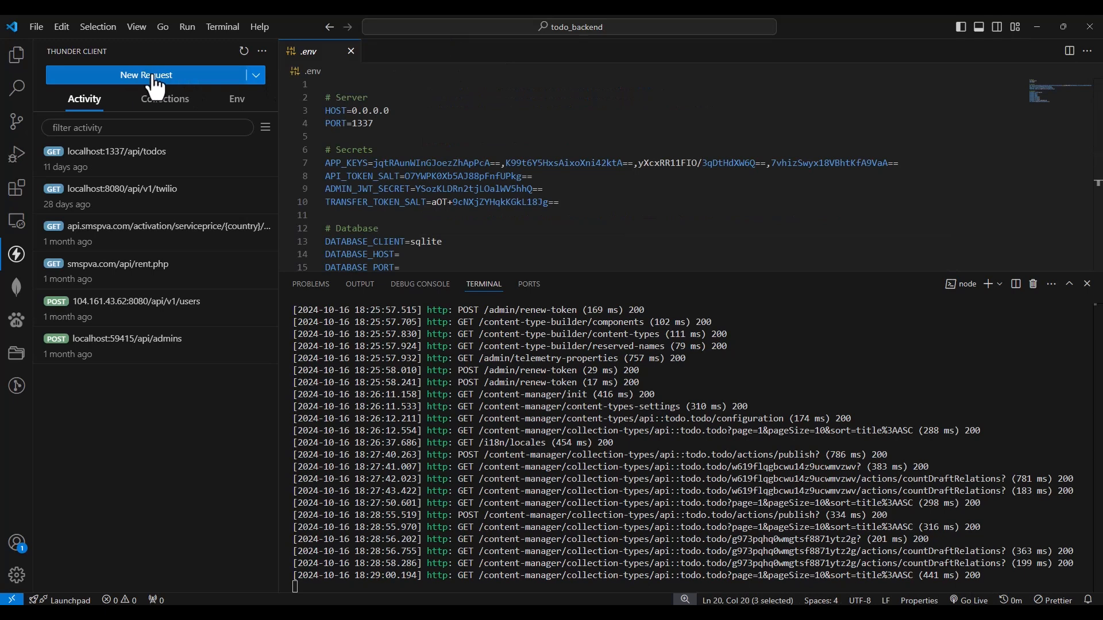
Create a new Thunder Client request and shrink the terminal to give the request editor more height
click(143, 78)
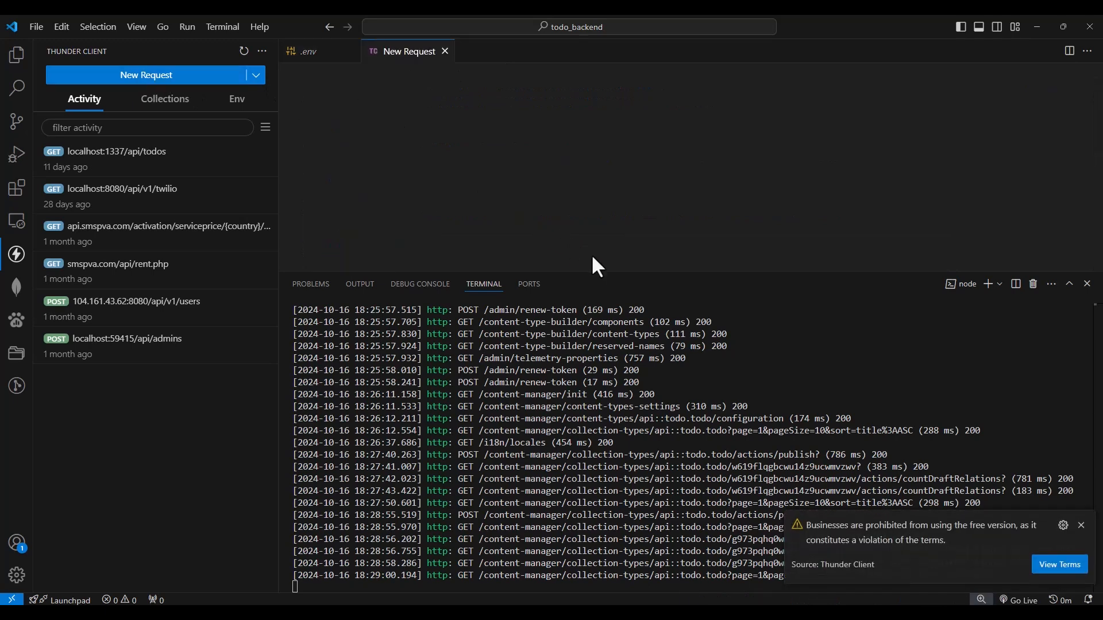
drag(615, 270, 623, 485)
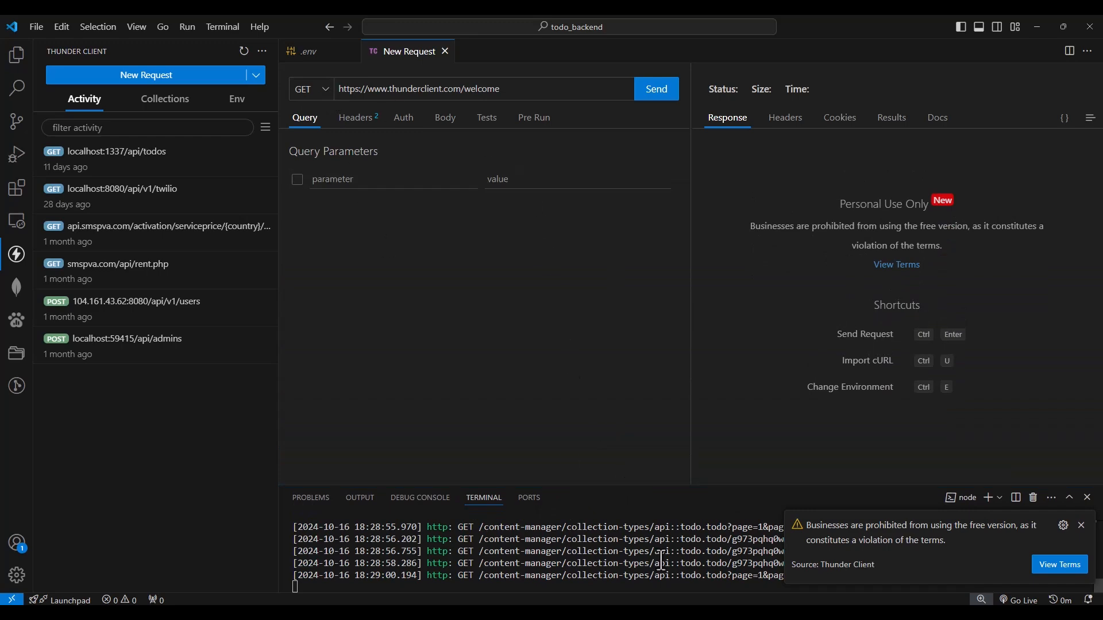
key(alt+Tab)
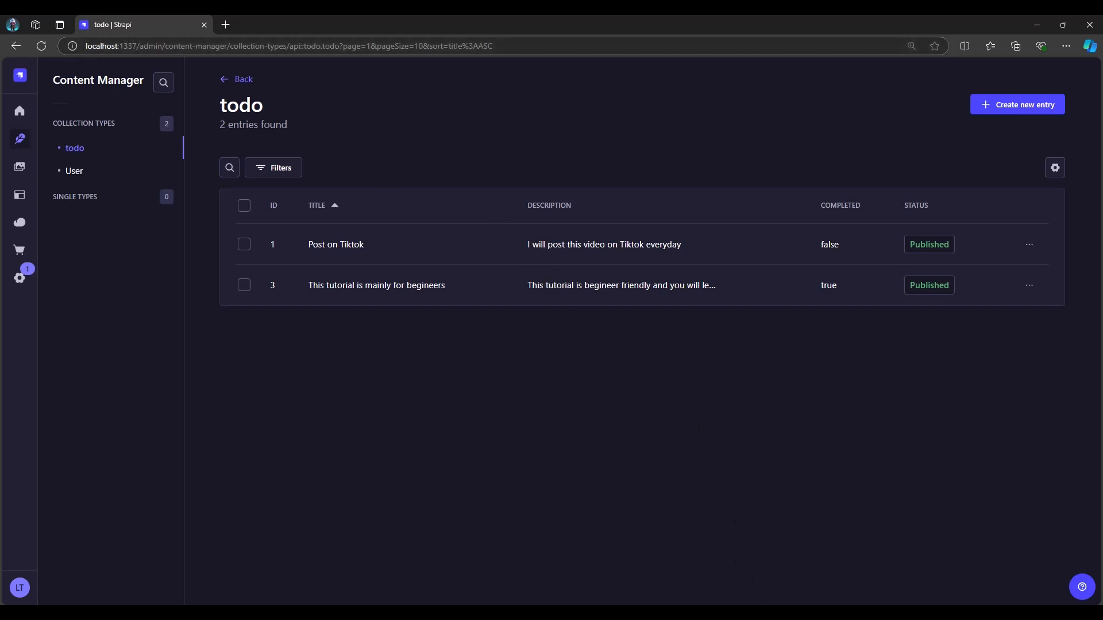
click(753, 614)
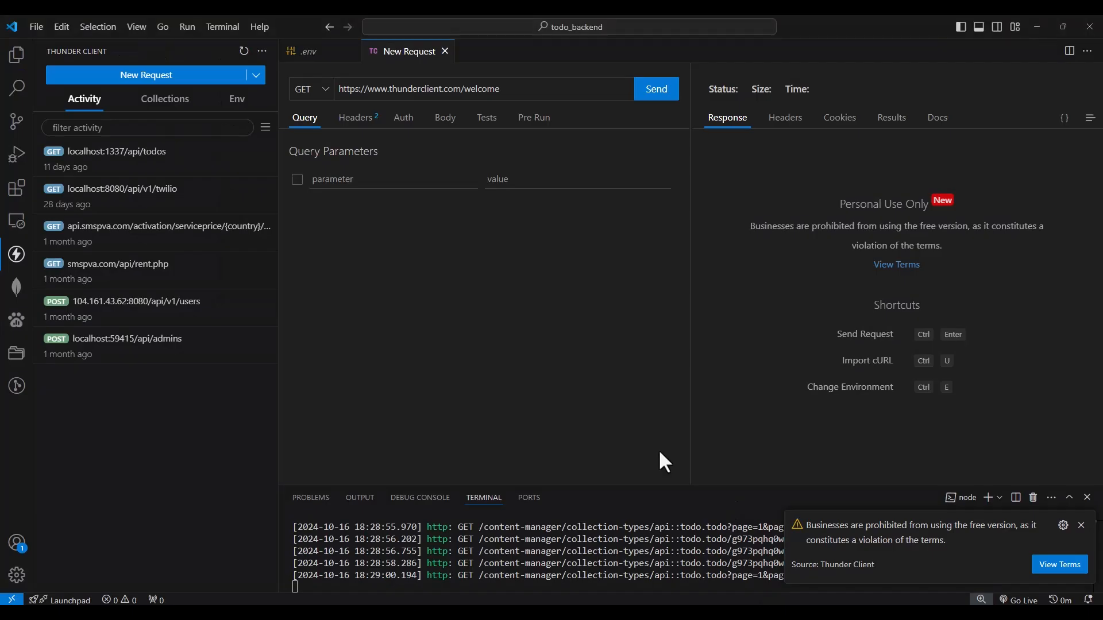
Try the POST method on the new request and set it back to GET
click(325, 89)
click(310, 120)
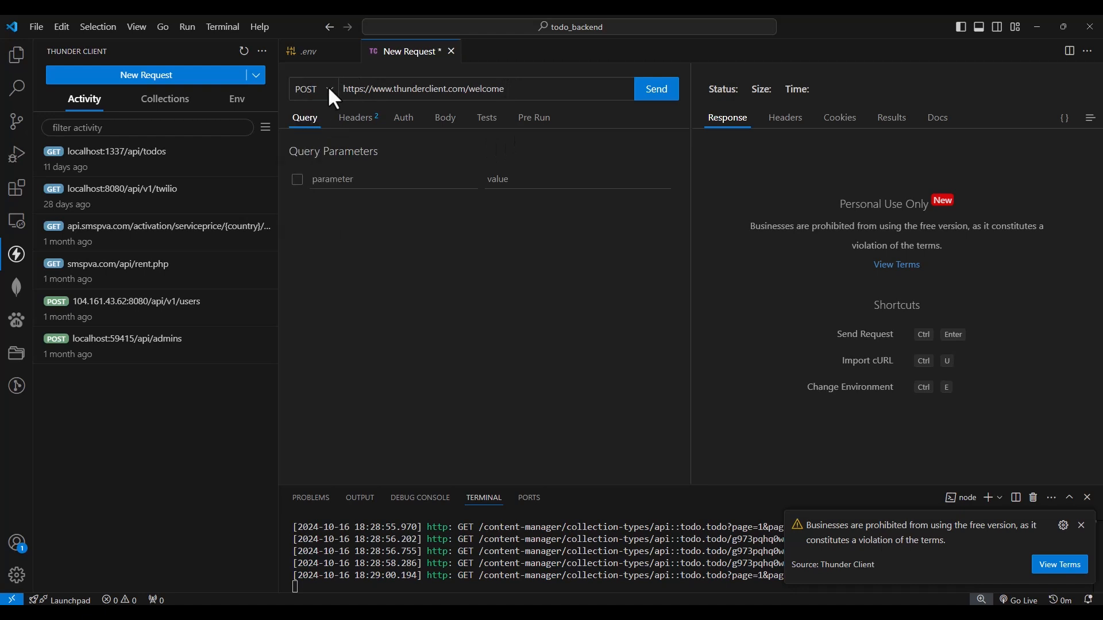
click(326, 87)
click(310, 108)
drag(506, 89, 351, 92)
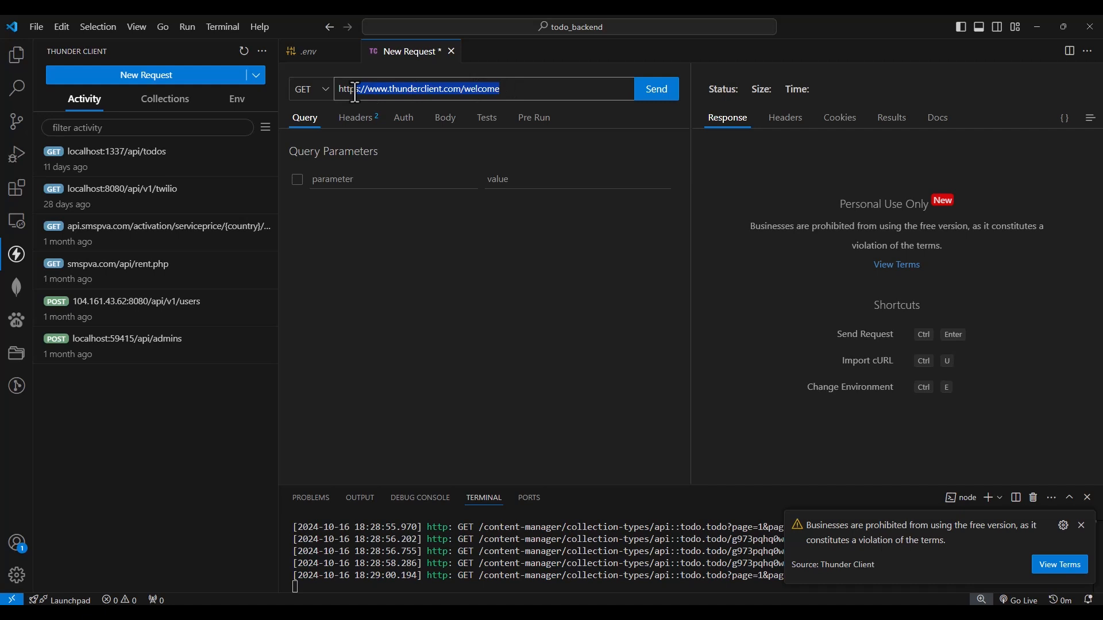
text(p://)
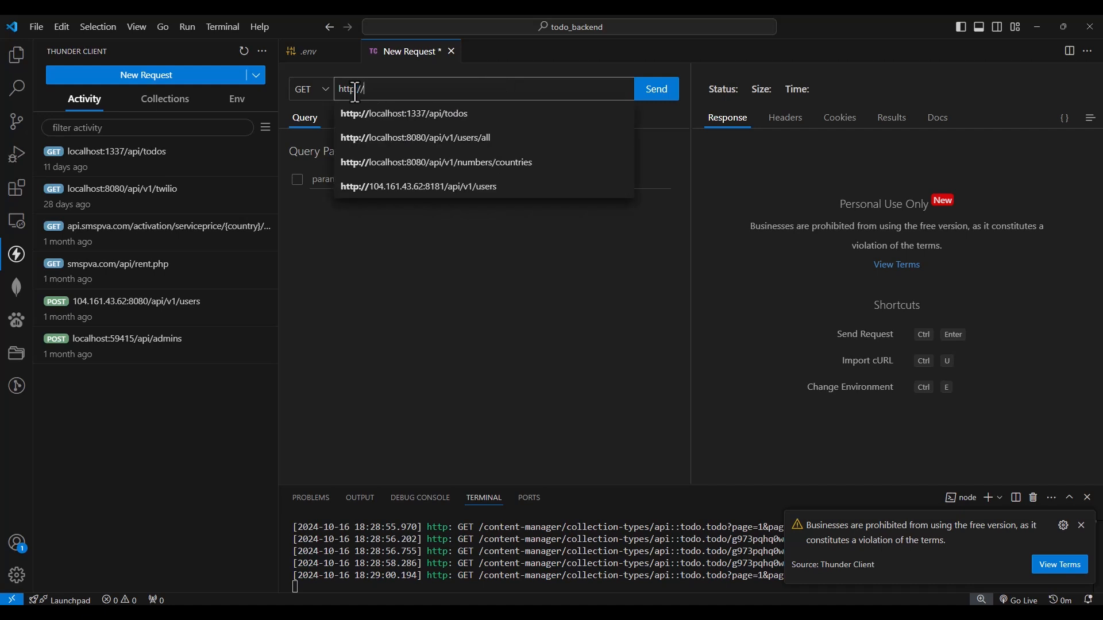
click(439, 114)
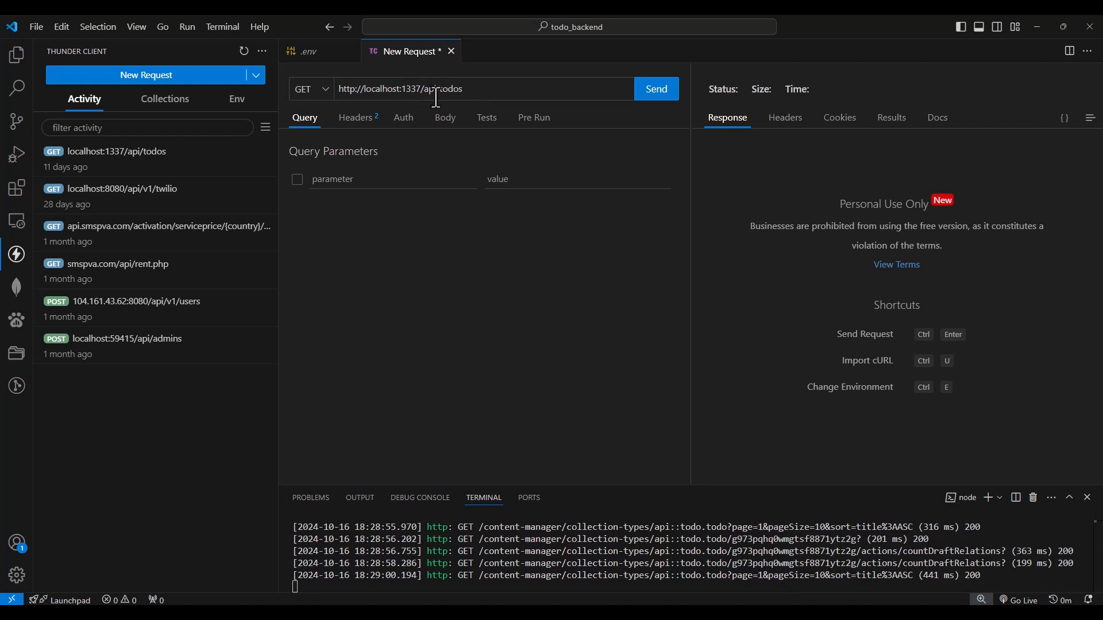
double_click(466, 90)
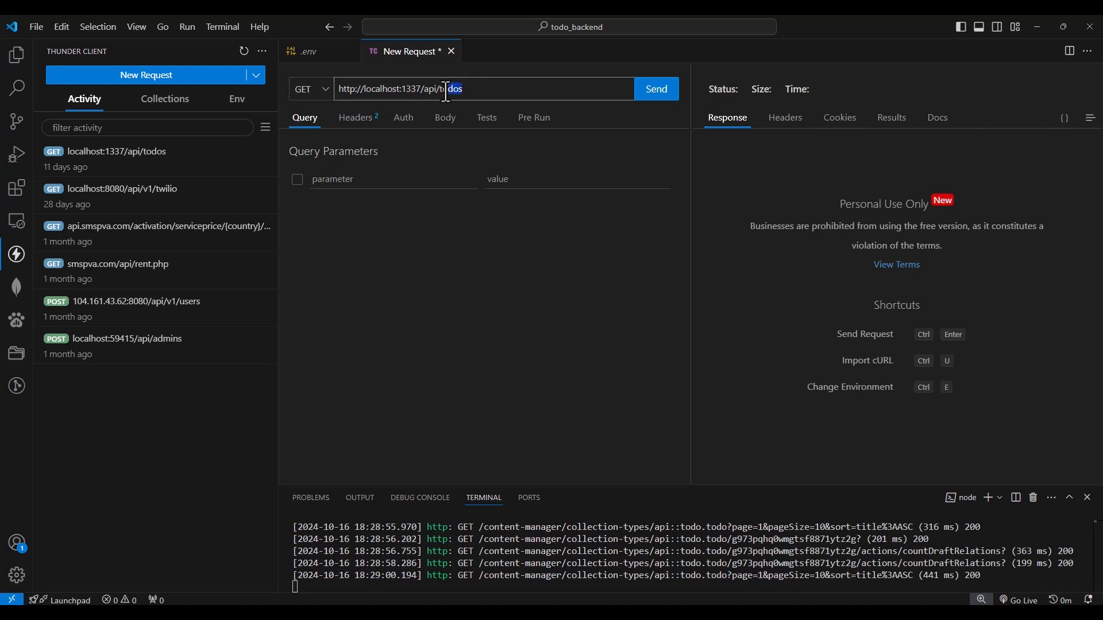
click(466, 90)
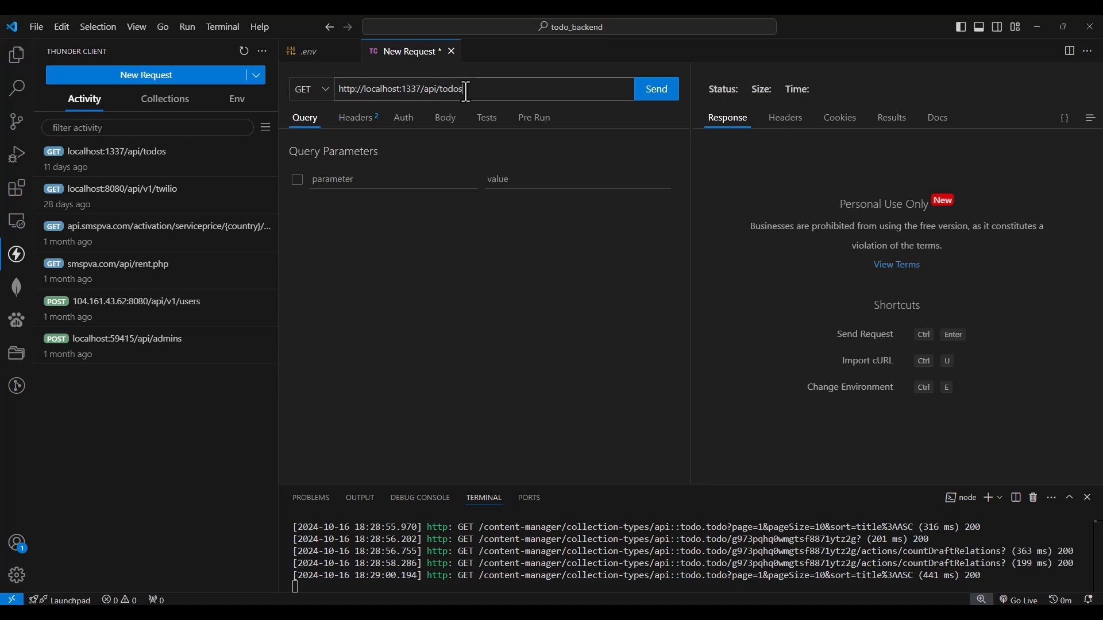
drag(440, 90, 463, 91)
click(464, 90)
key(BackSpace)
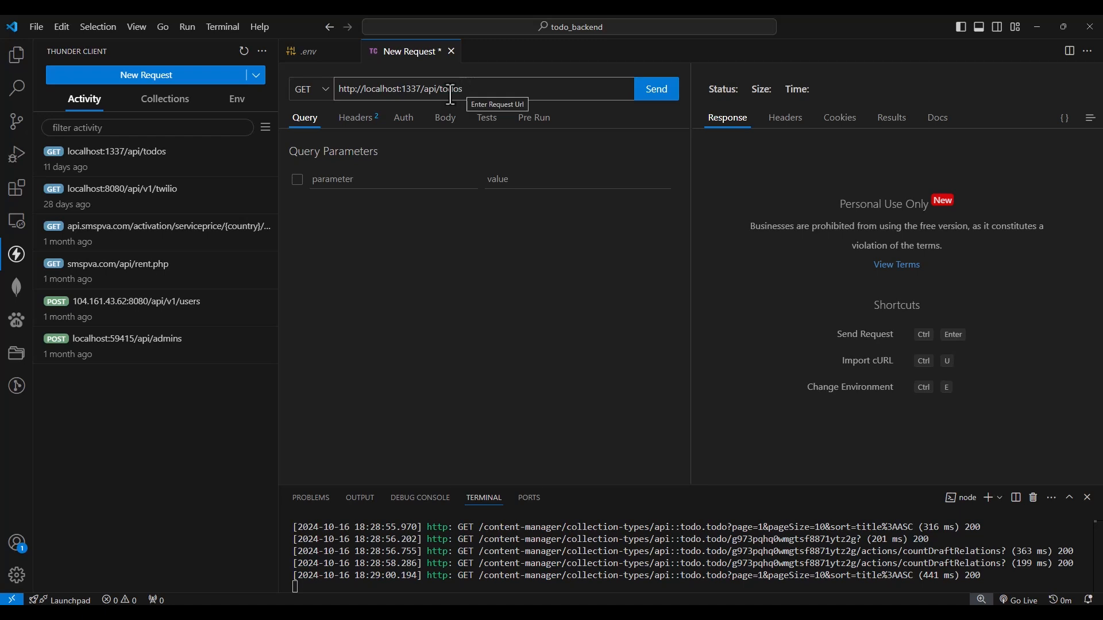
text(s)
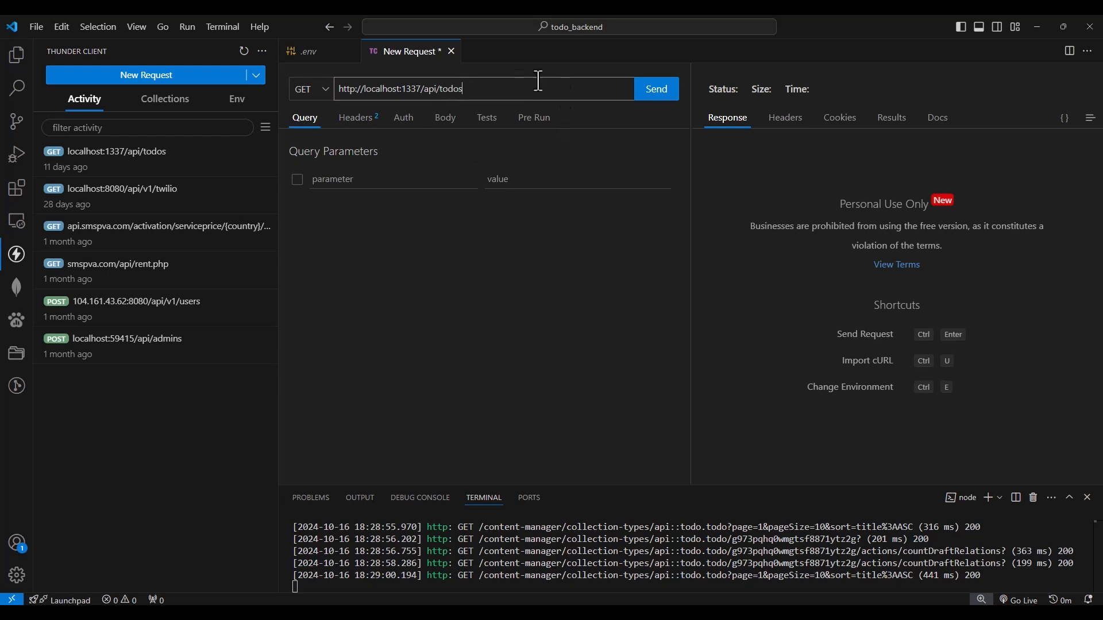
click(660, 95)
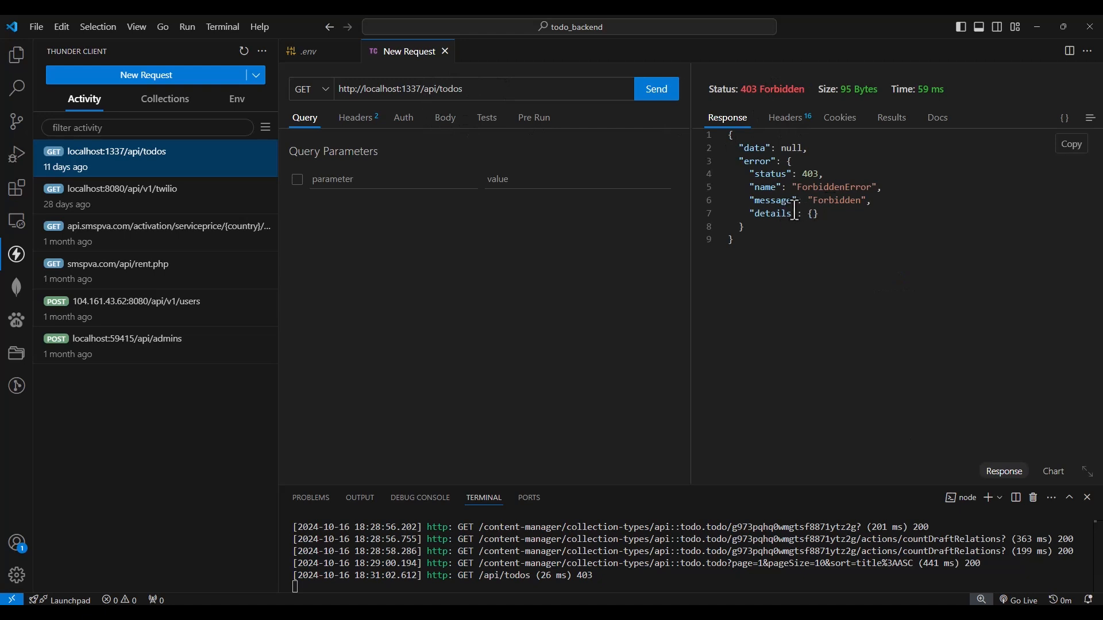
drag(728, 135, 740, 263)
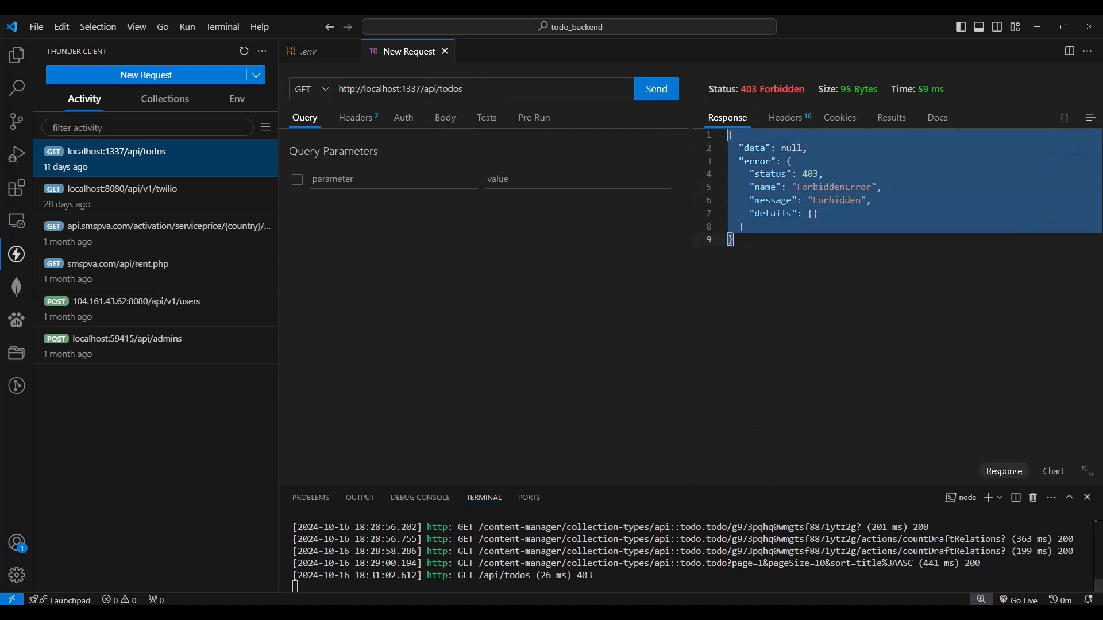
Switch to the Strapi admin in the browser and open the Users & Permissions plugin's Public role for editing
key(alt+Tab)
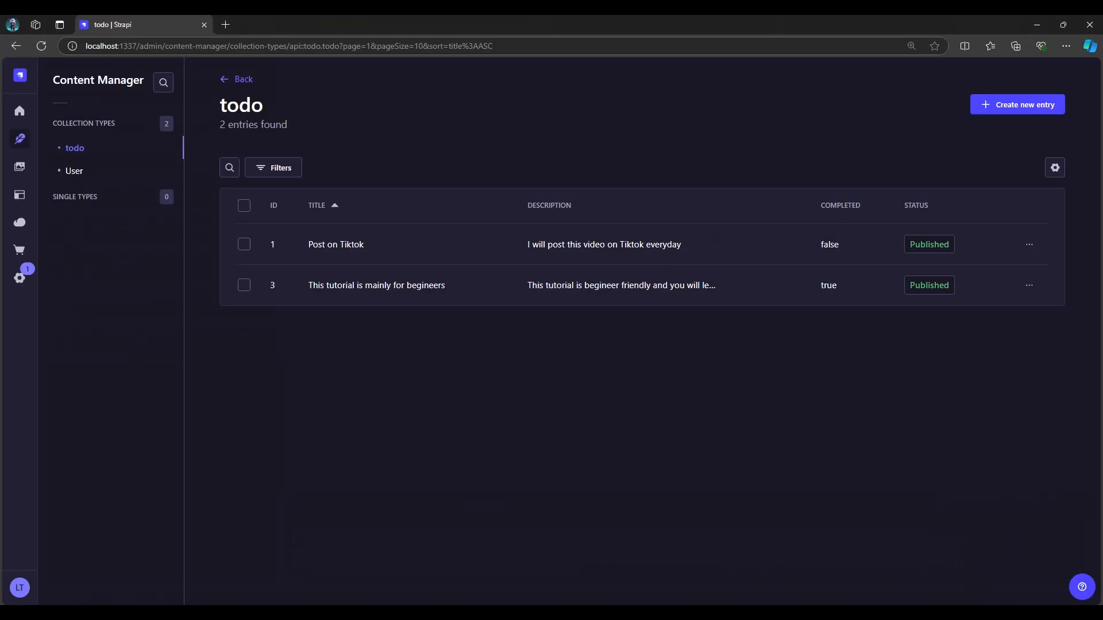
click(21, 279)
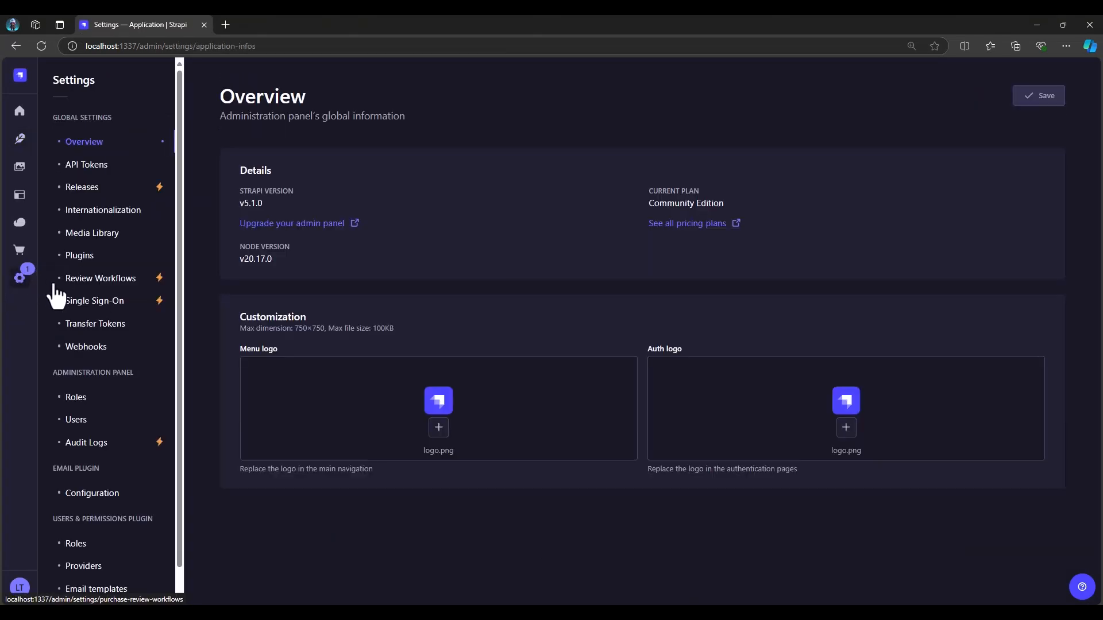
scroll(97, 340, down, 1)
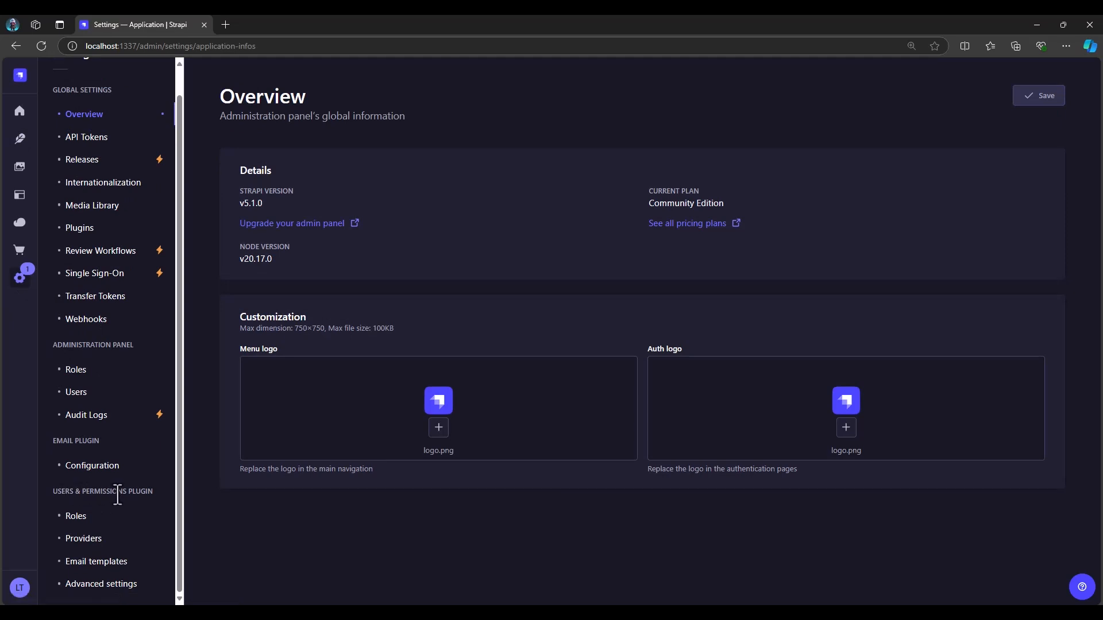
click(79, 522)
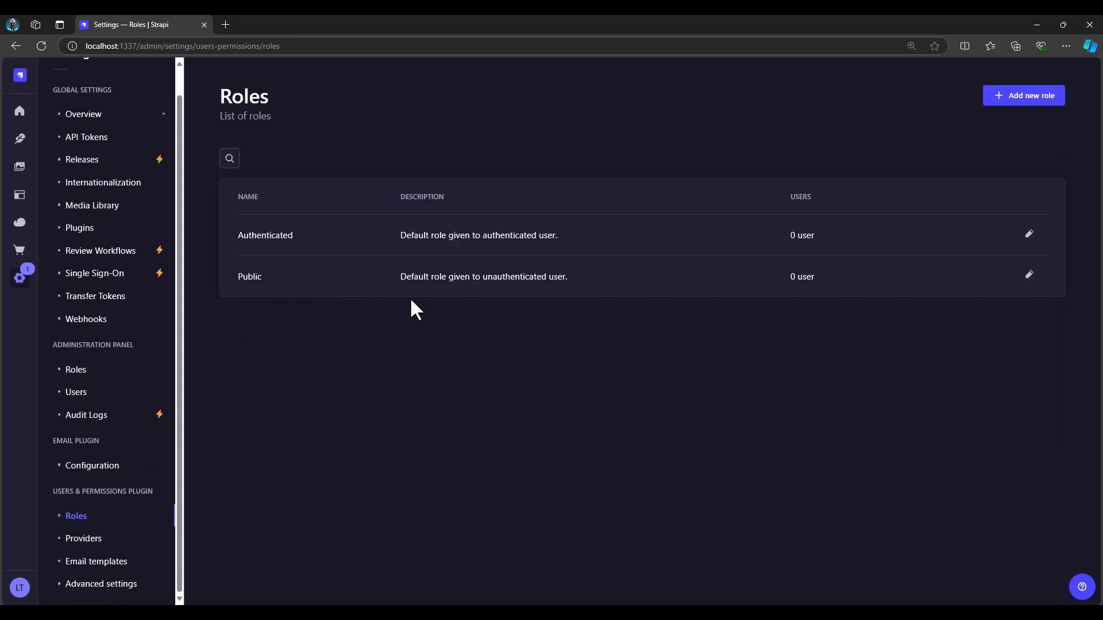
click(1029, 276)
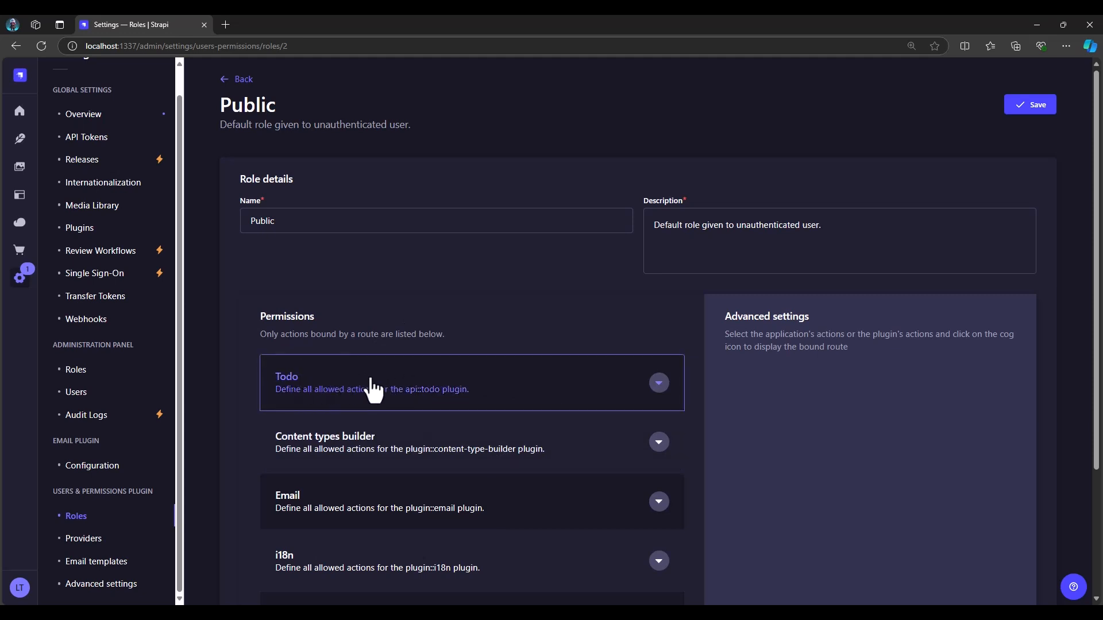
Enable the find action for Todo in the Public role's permissions and save the role
scroll(345, 521, down, 3)
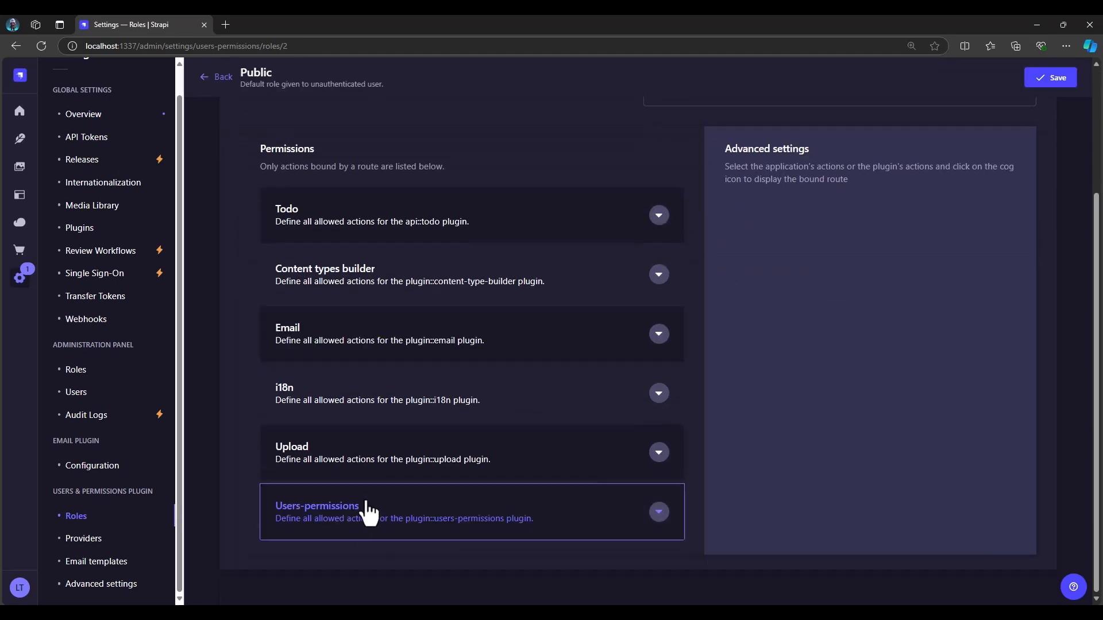
scroll(367, 502, up, 3)
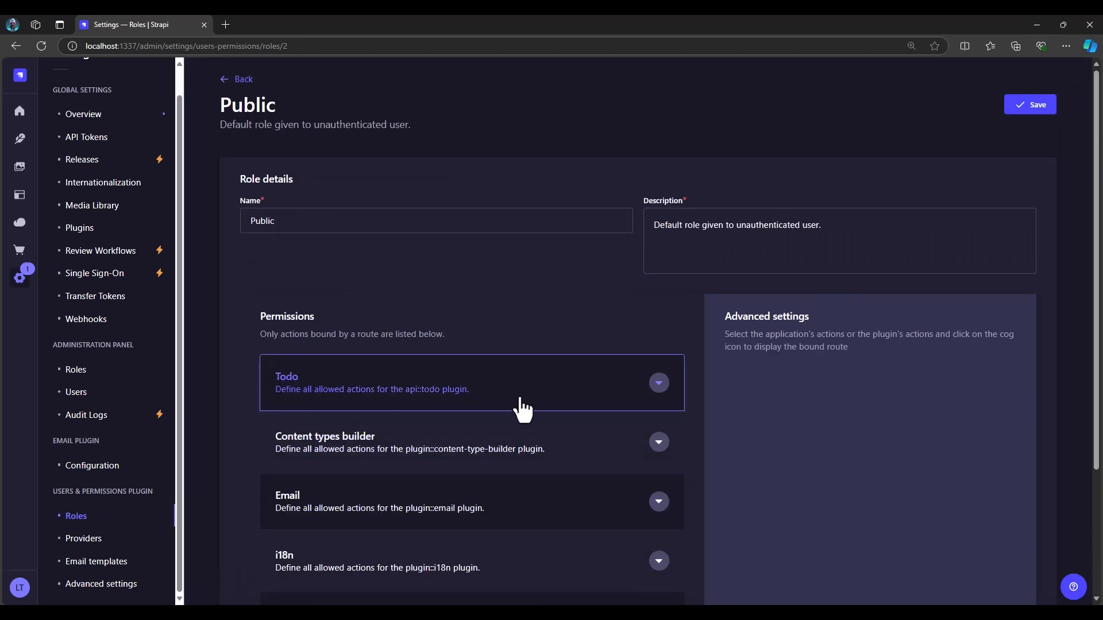
click(660, 388)
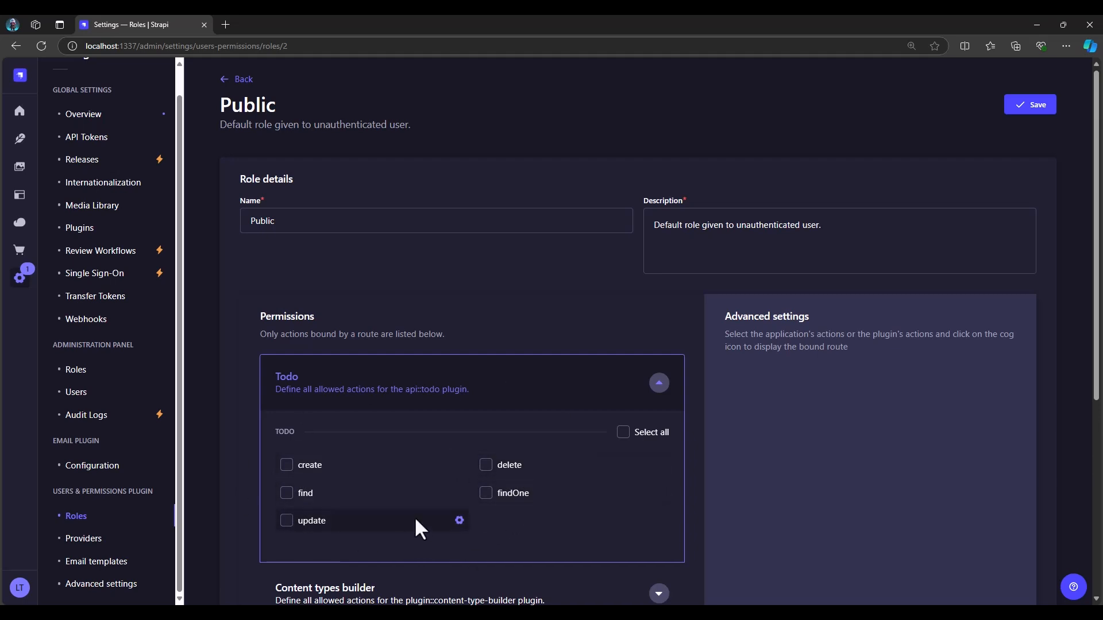
click(283, 493)
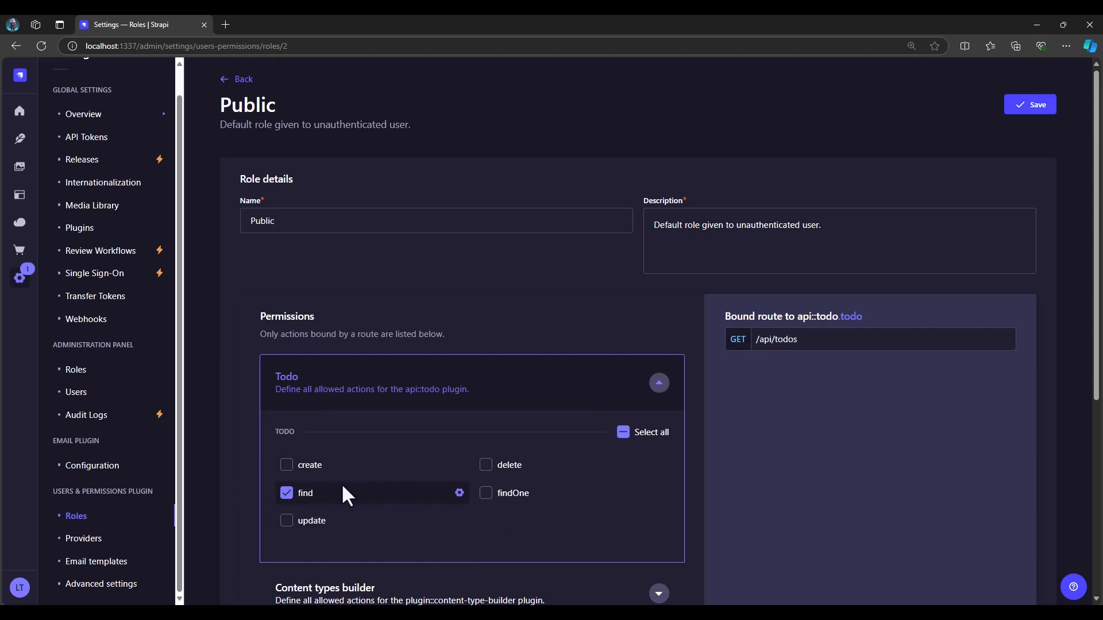
click(1031, 108)
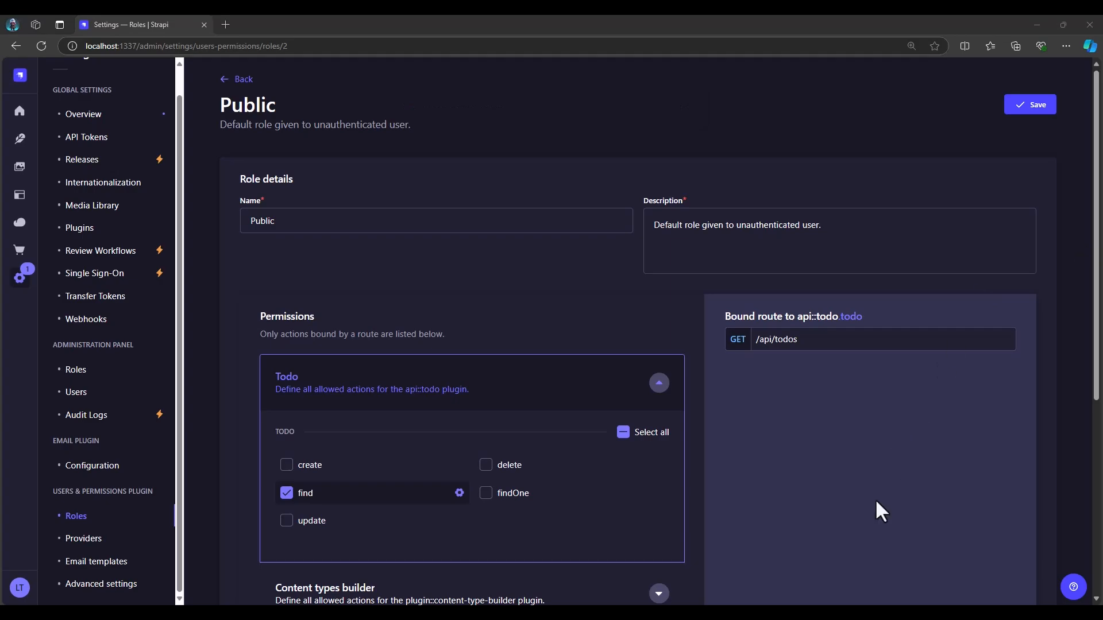
Switch to VS Code, resend the GET request for the todos and review its response and status
key(alt+Tab)
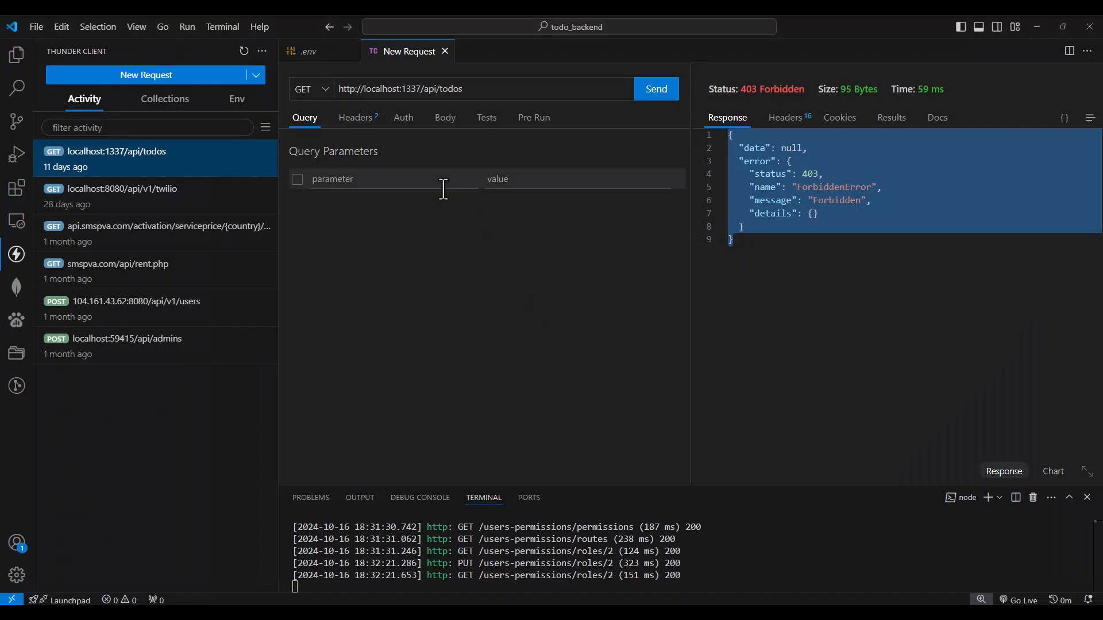
click(657, 97)
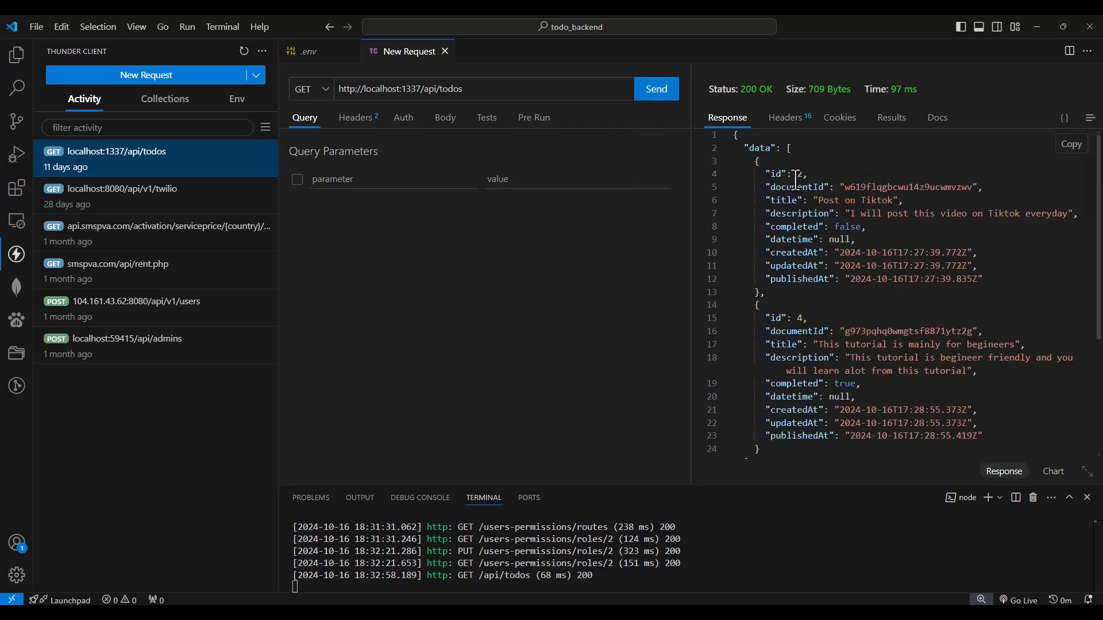
scroll(796, 183, down, 2)
scroll(796, 183, down, 2)
scroll(833, 304, up, 3)
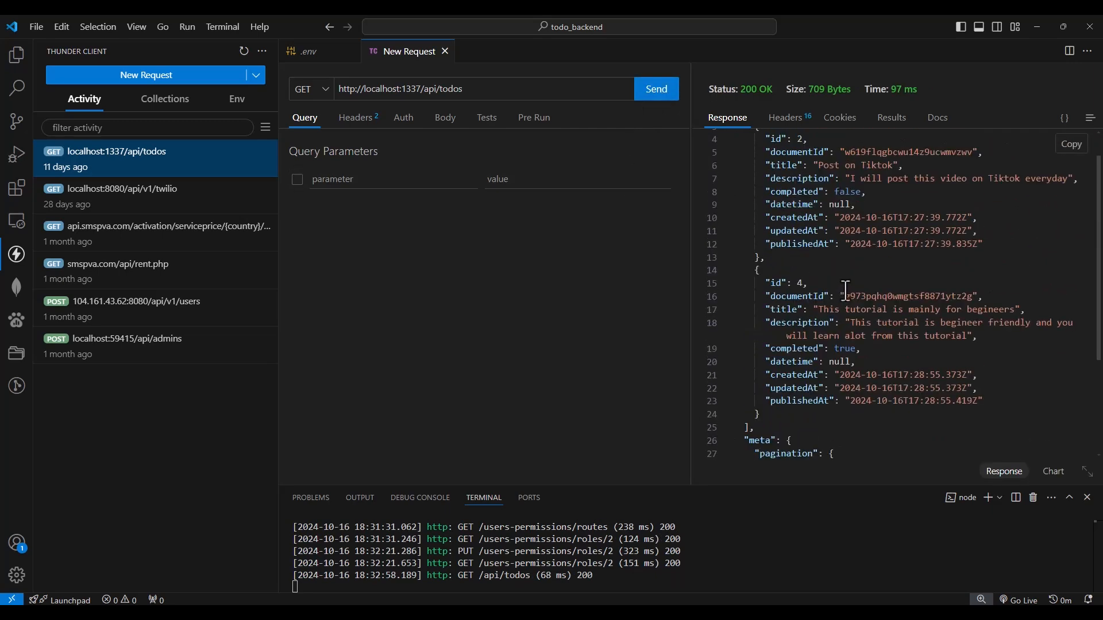
scroll(860, 267, up, 1)
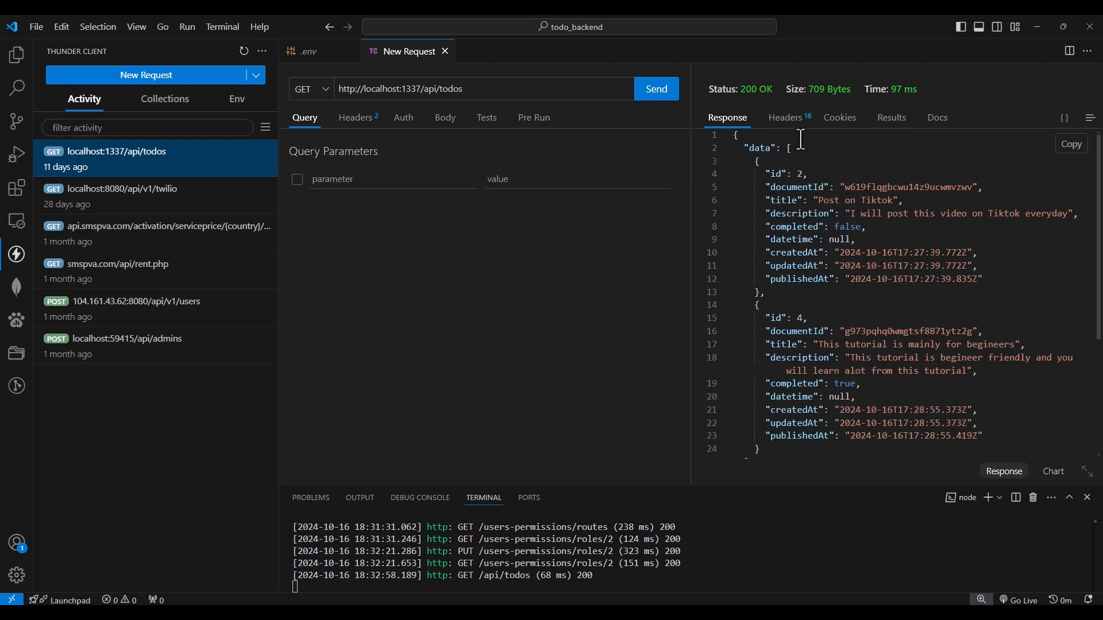
triple_click(747, 90)
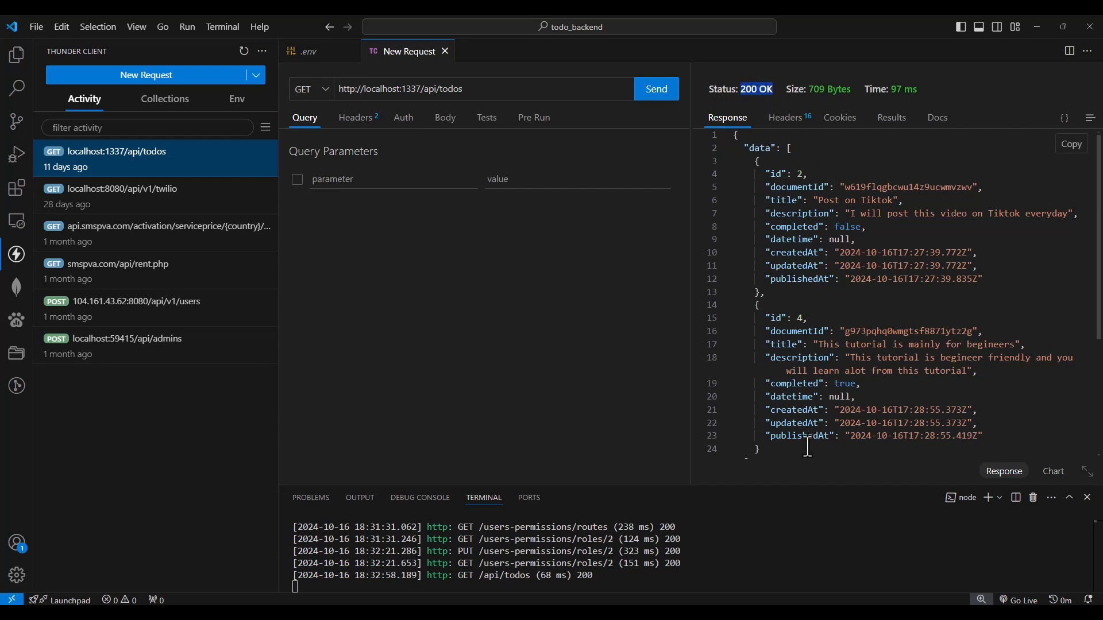
Switch to the Strapi admin, grant the Public role all Todo actions and save the role
key(alt+Tab)
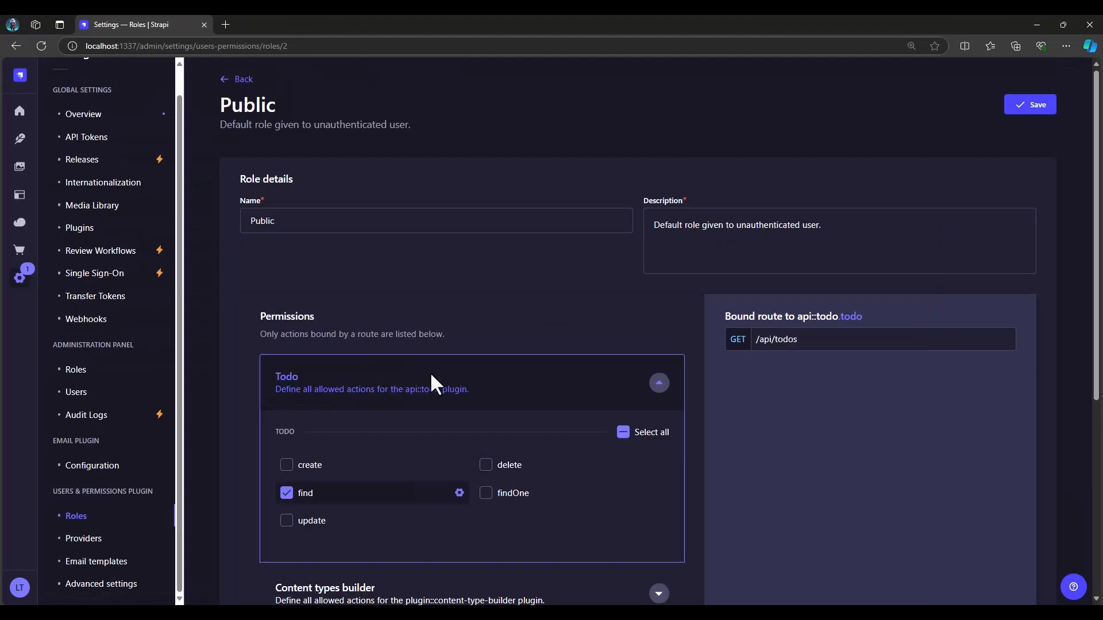
click(623, 432)
click(1041, 109)
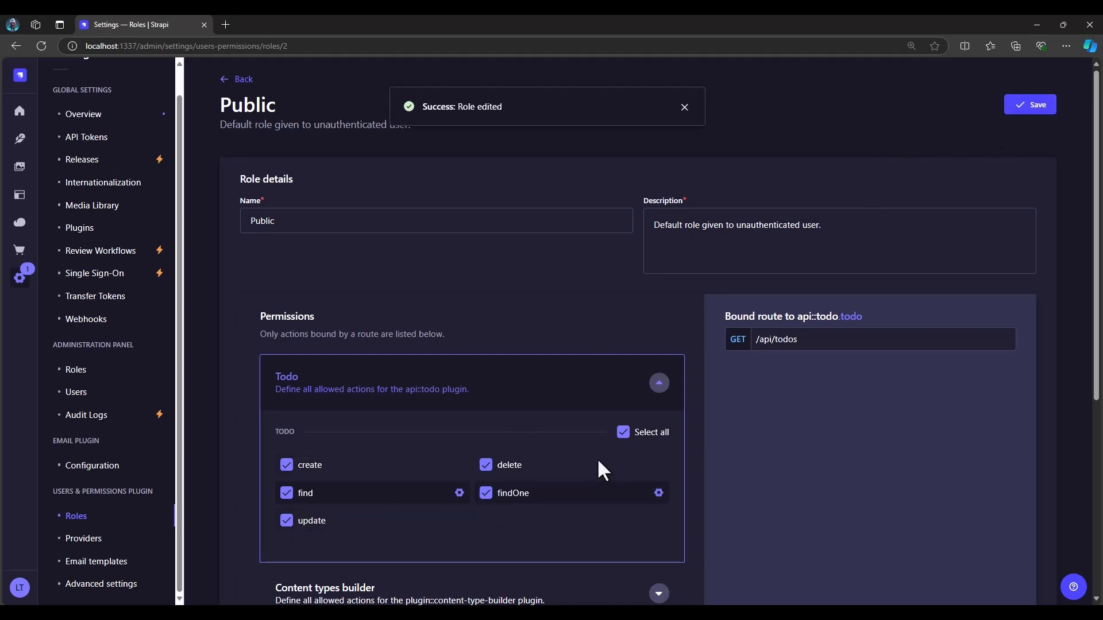
Check the todo collection's entries in the Content Manager and dismiss the entry's action list
click(19, 141)
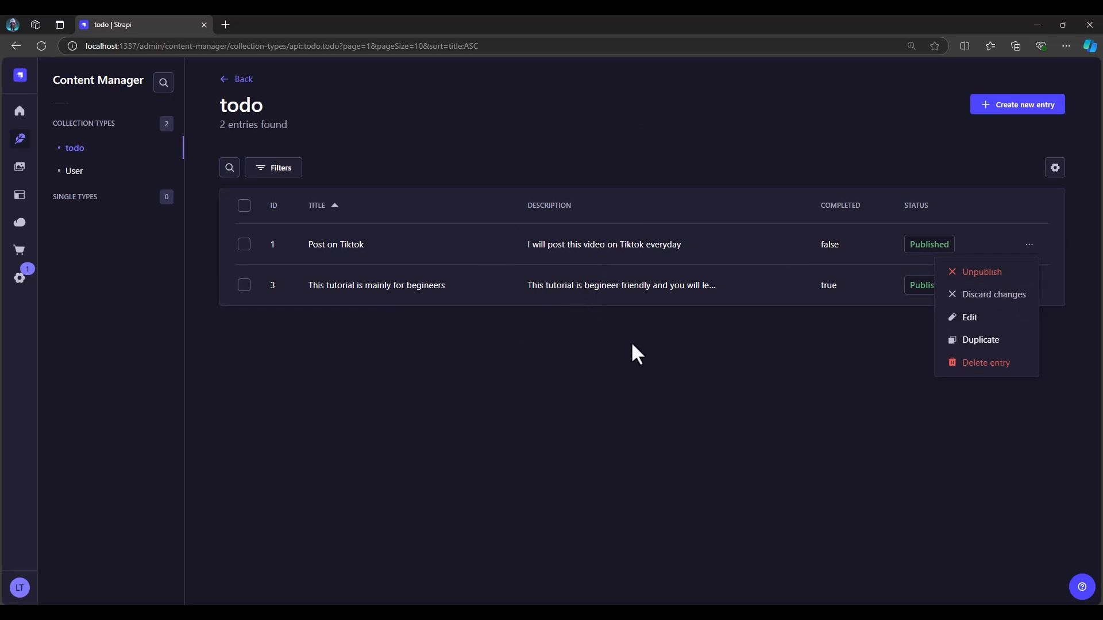
click(691, 366)
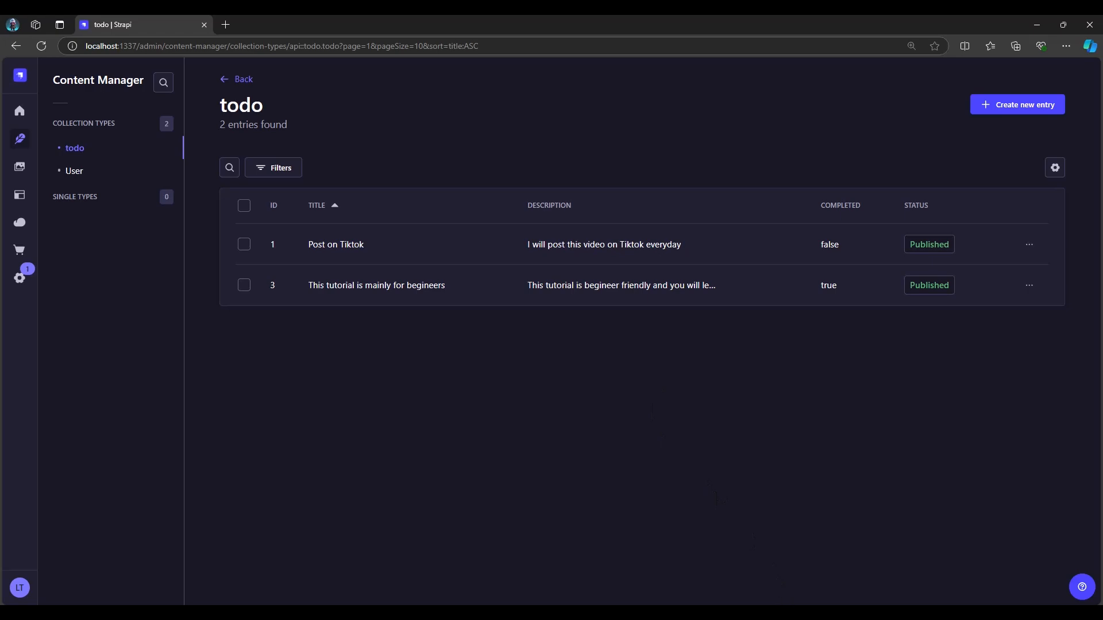
Switch to VS Code, set the todos request's method to POST and show its JSON body
click(780, 613)
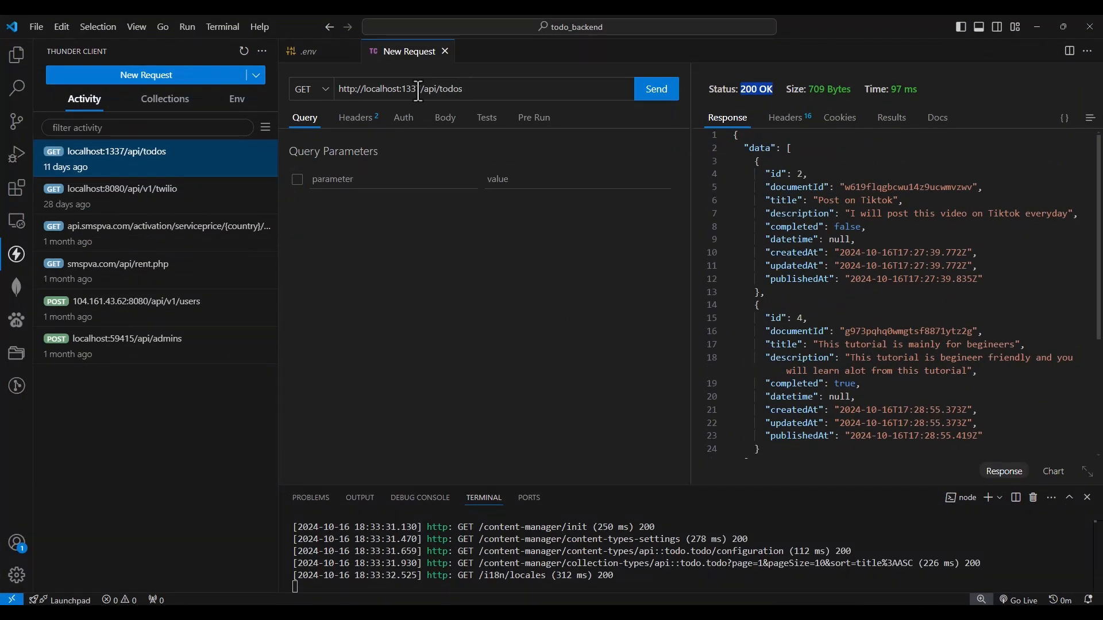
click(331, 96)
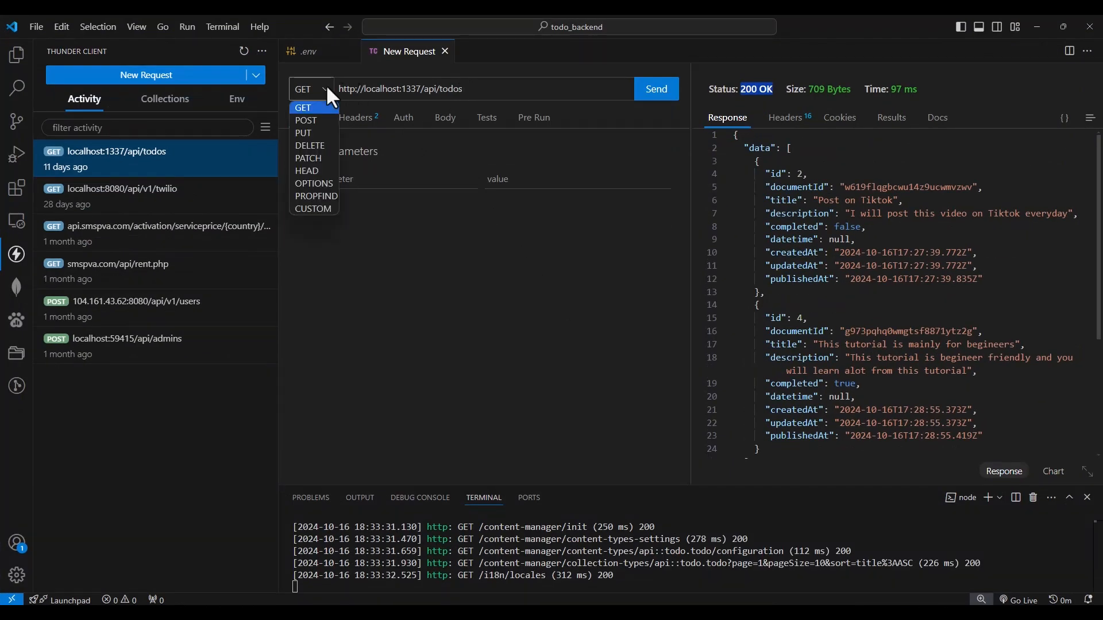
click(309, 120)
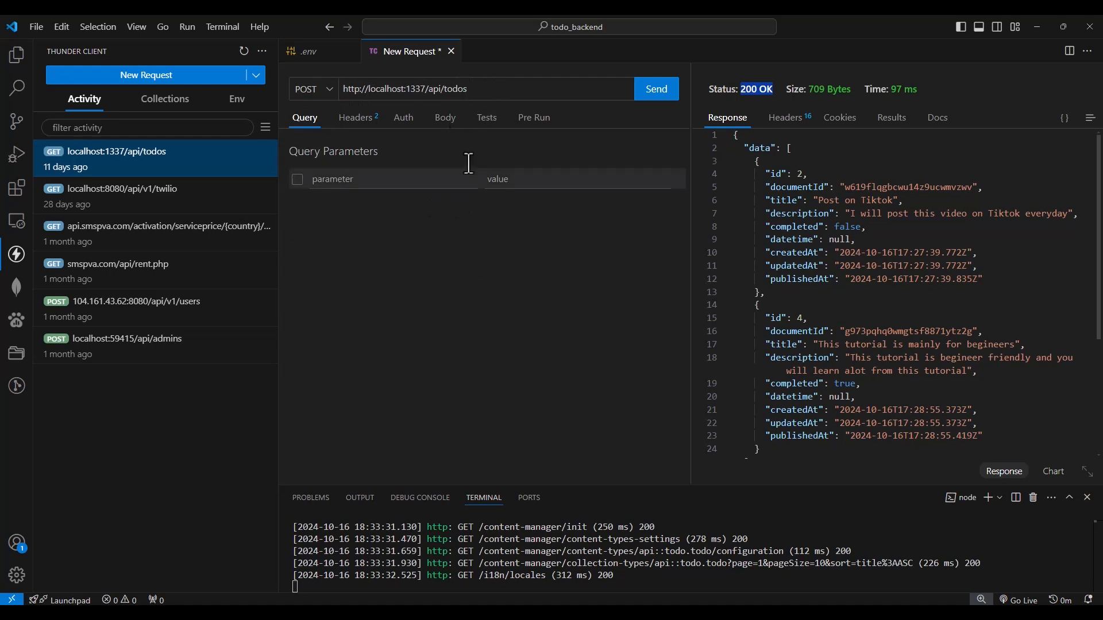
click(446, 118)
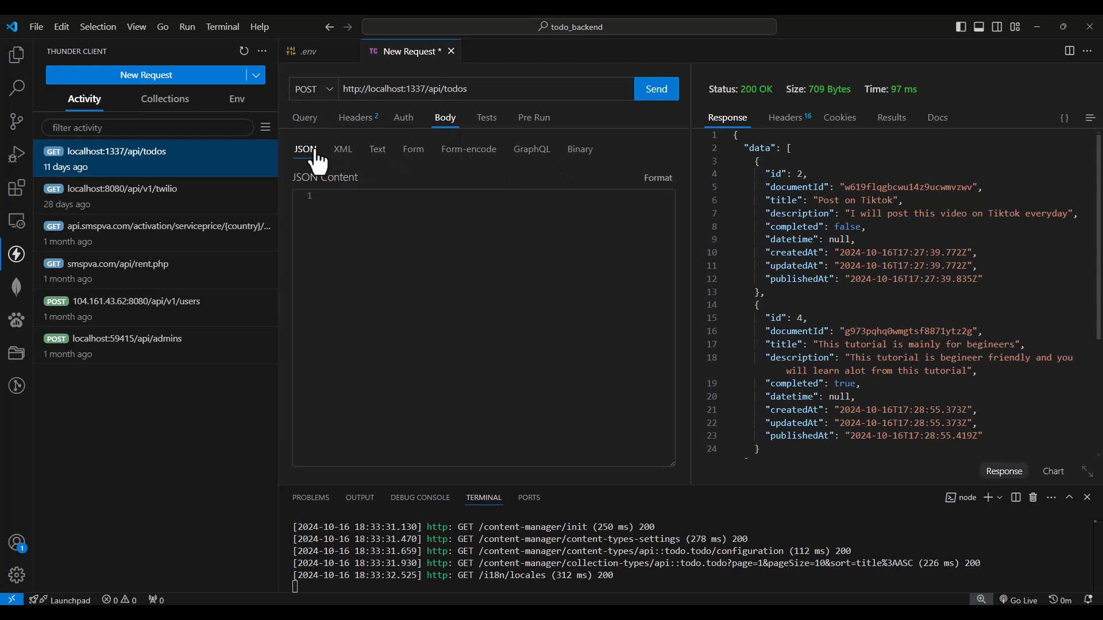
Start a JSON object in the request body with the title "Test from thunder client"
click(348, 210)
text({})
key(Return)
text("title": "Test from thunder client",)
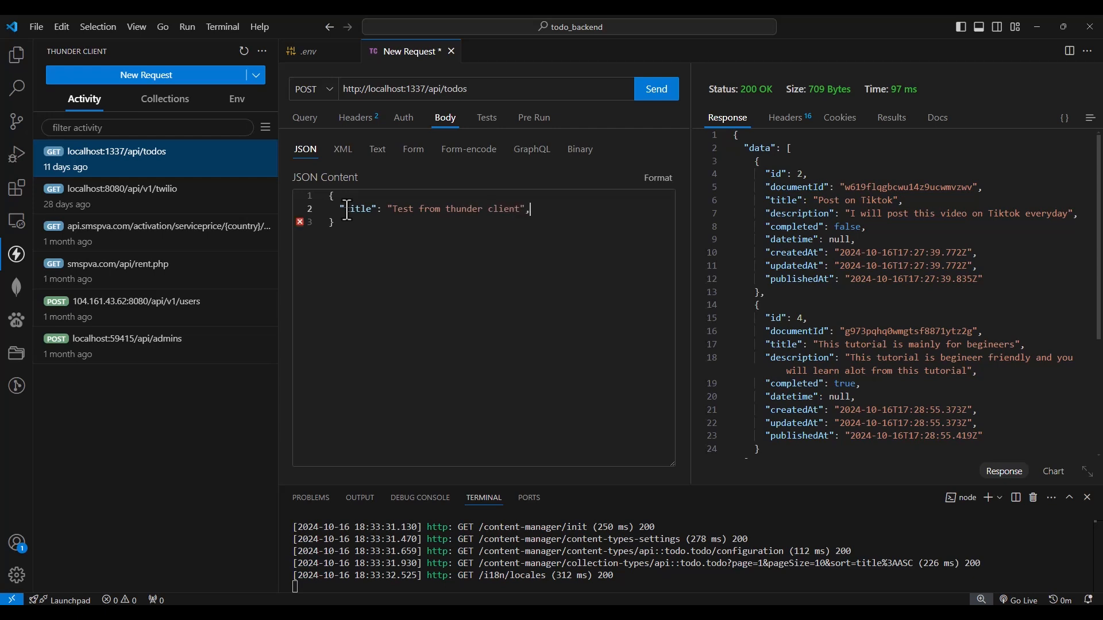
Add the description "The description was meant to be a long text" to the JSON body and send the POST request
key(Return)
text("description)
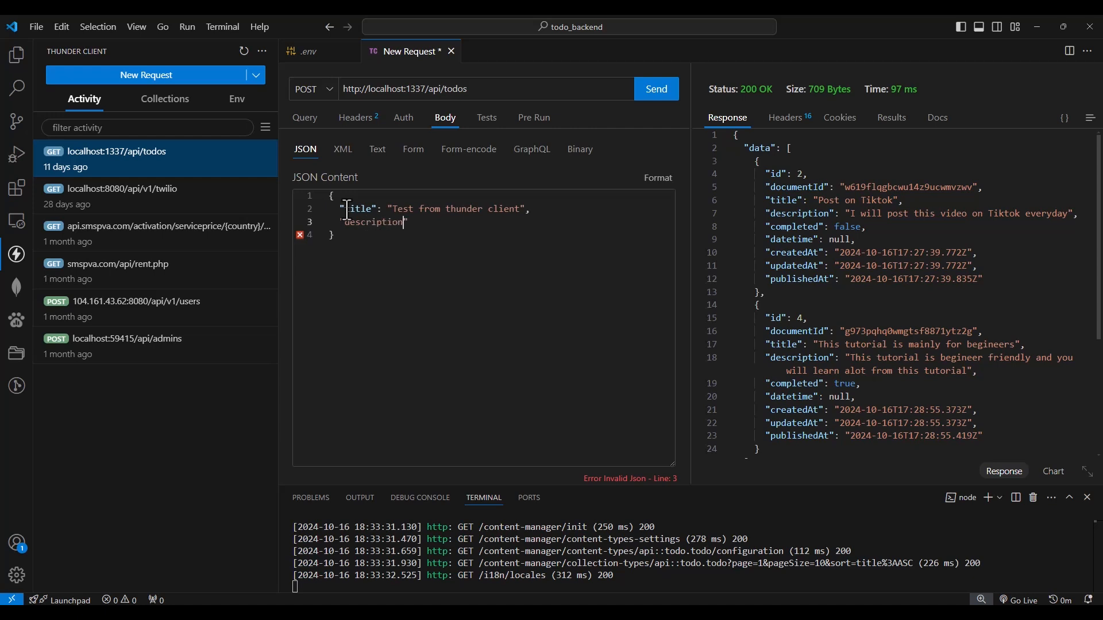
text(": ")
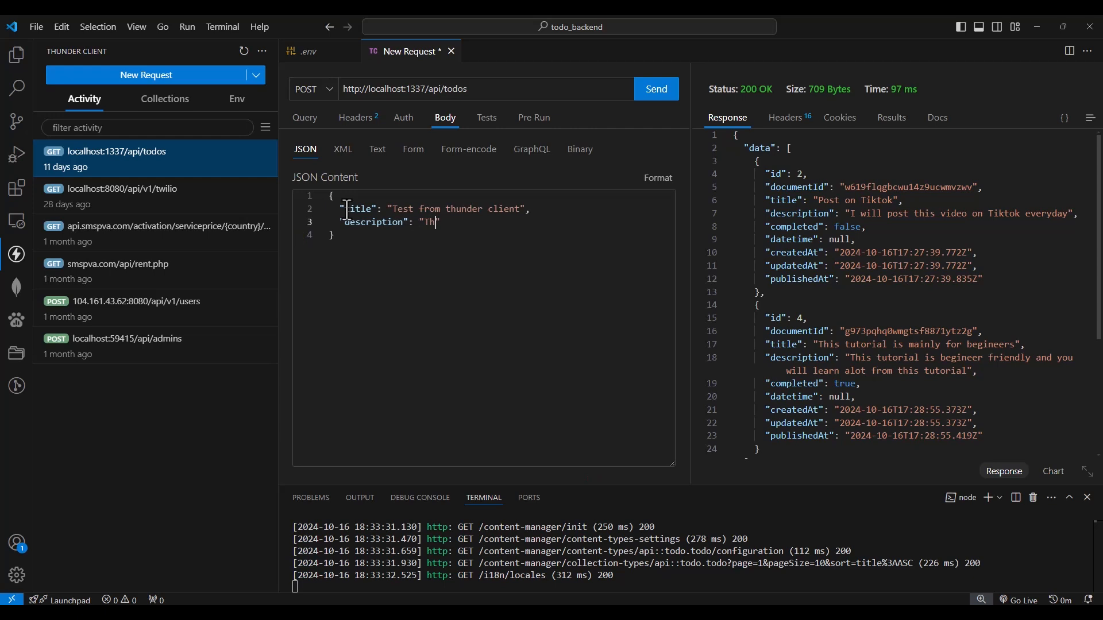
text(The description was meant to be a long t)
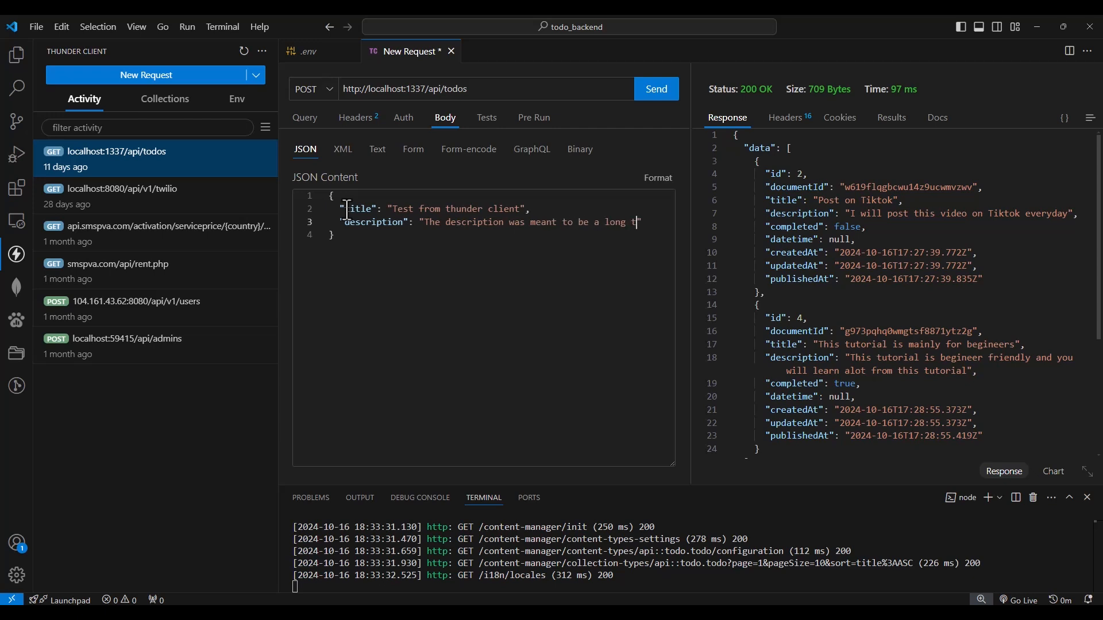
text(ext)
click(660, 97)
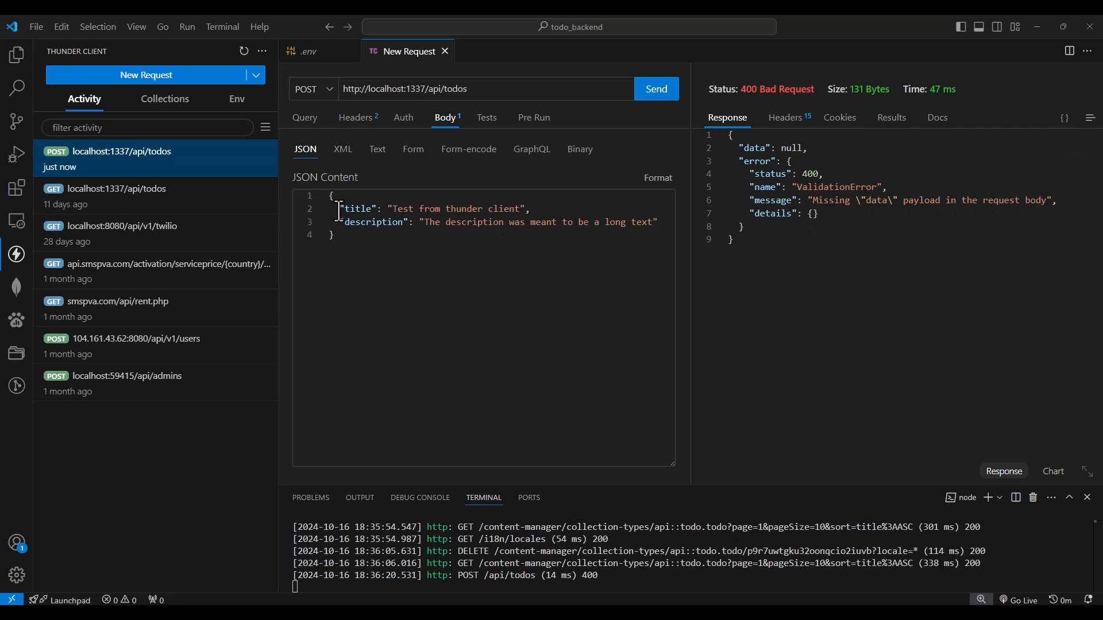
Wrap the title and description in a "data" object in the JSON body, indent the description line and send the POST request
drag(337, 208, 659, 224)
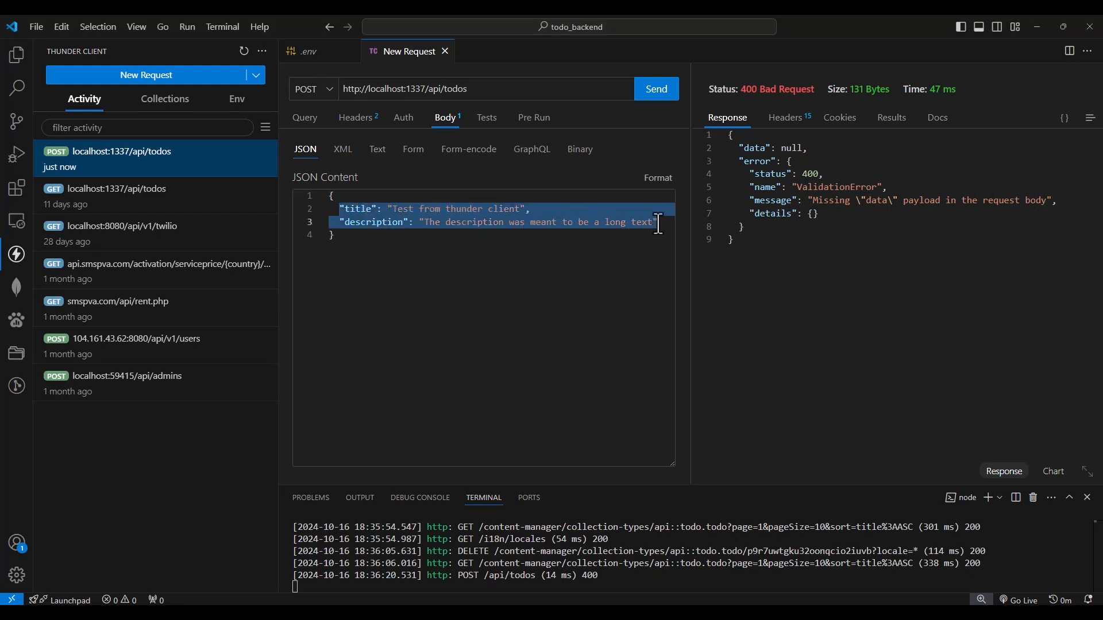
key(ctrl+x)
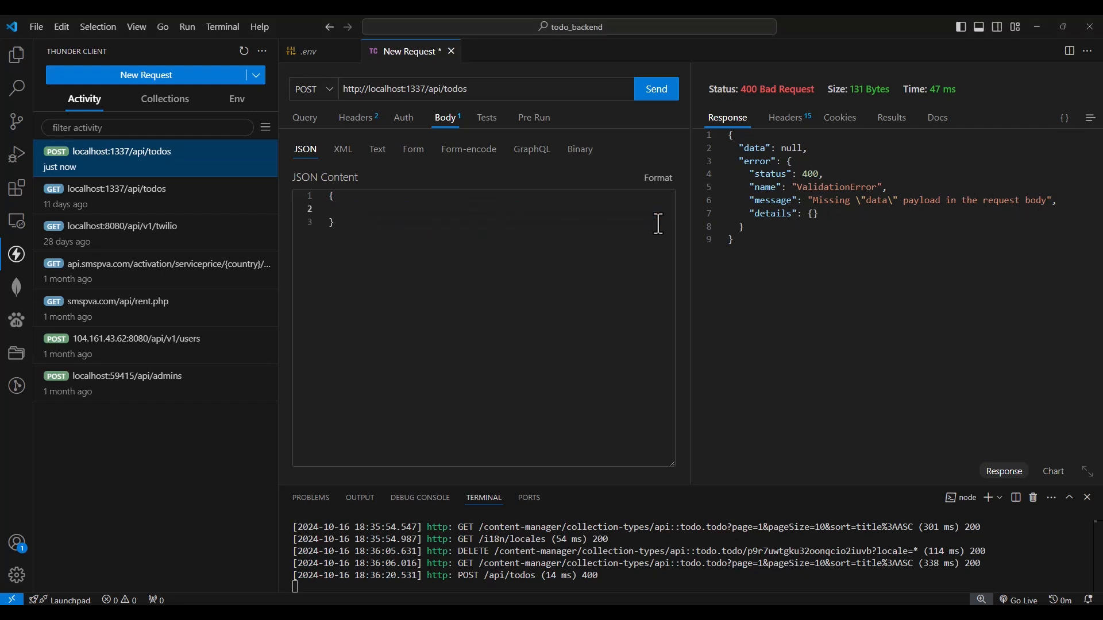
text("dt)
key(BackSpace)
text(ata": {)
key(Return)
key(ctrl+v)
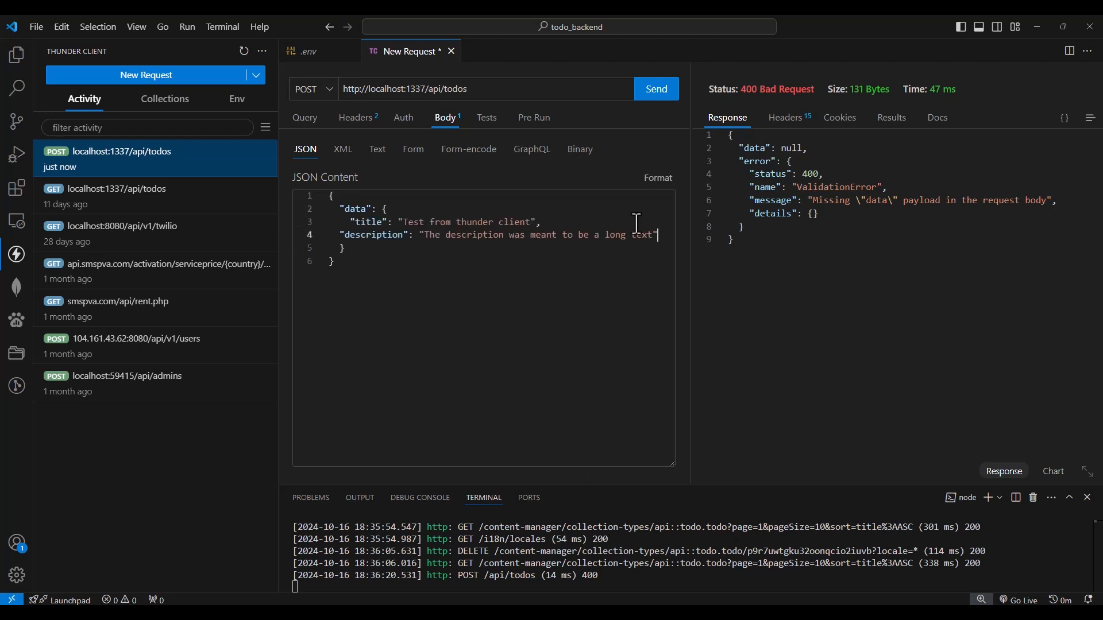
key(Tab)
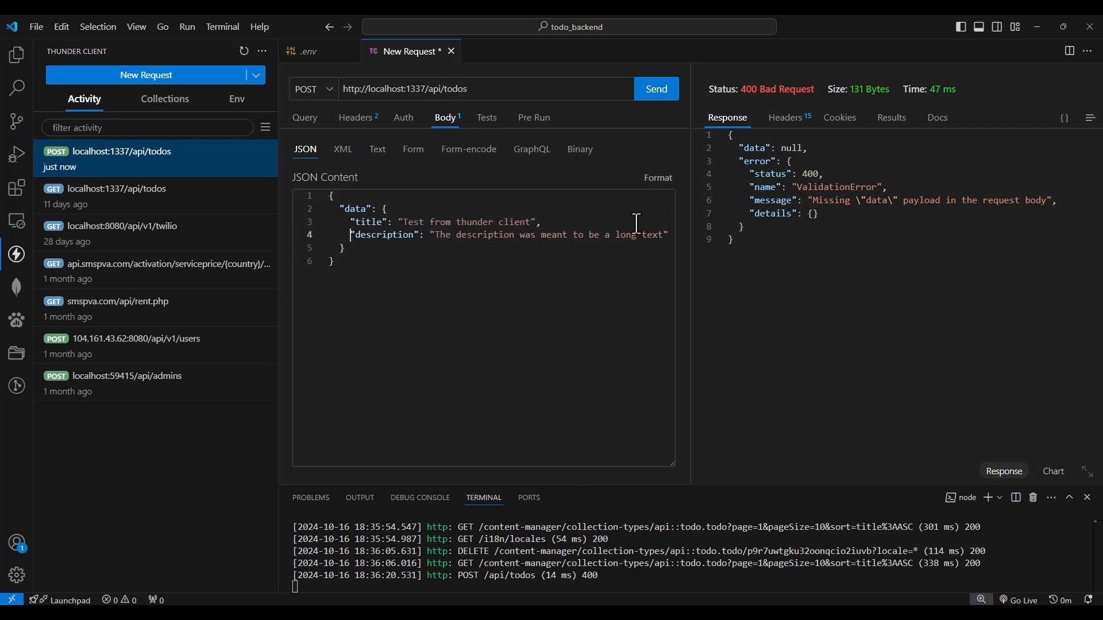
click(662, 93)
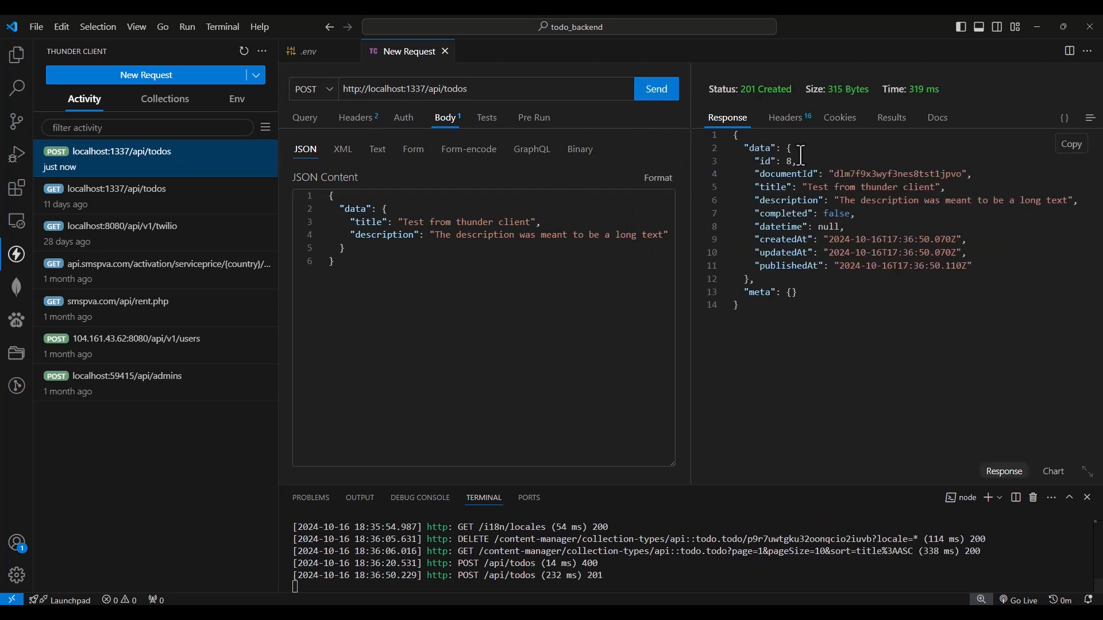
Check the POST response's status, then switch to the Strapi browser and reload the todo collection's entries
drag(744, 91, 793, 92)
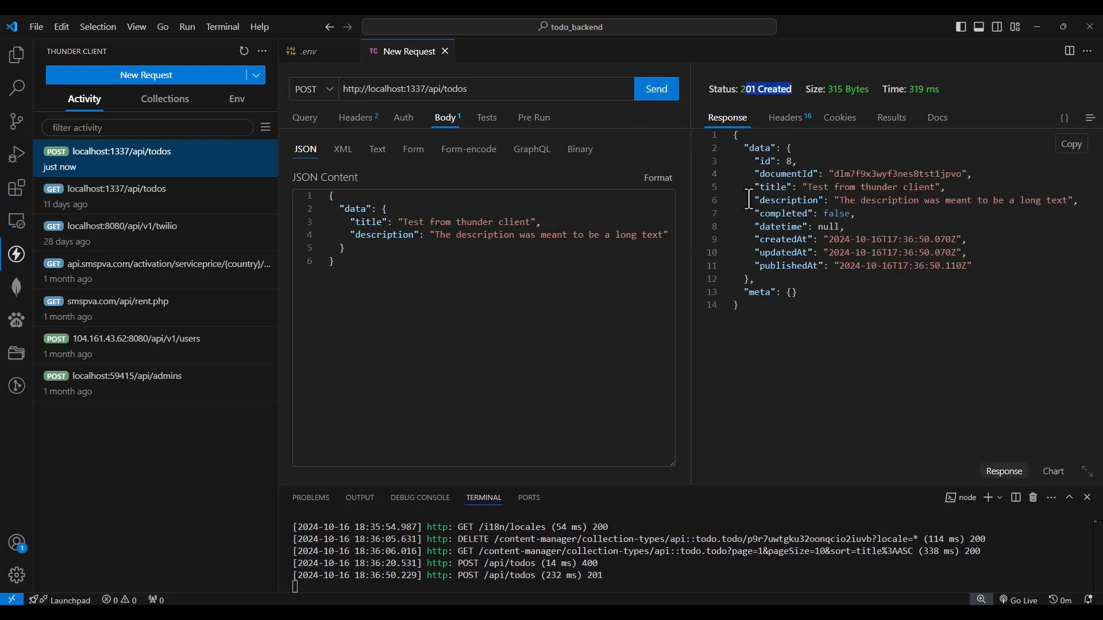
double_click(781, 89)
click(555, 614)
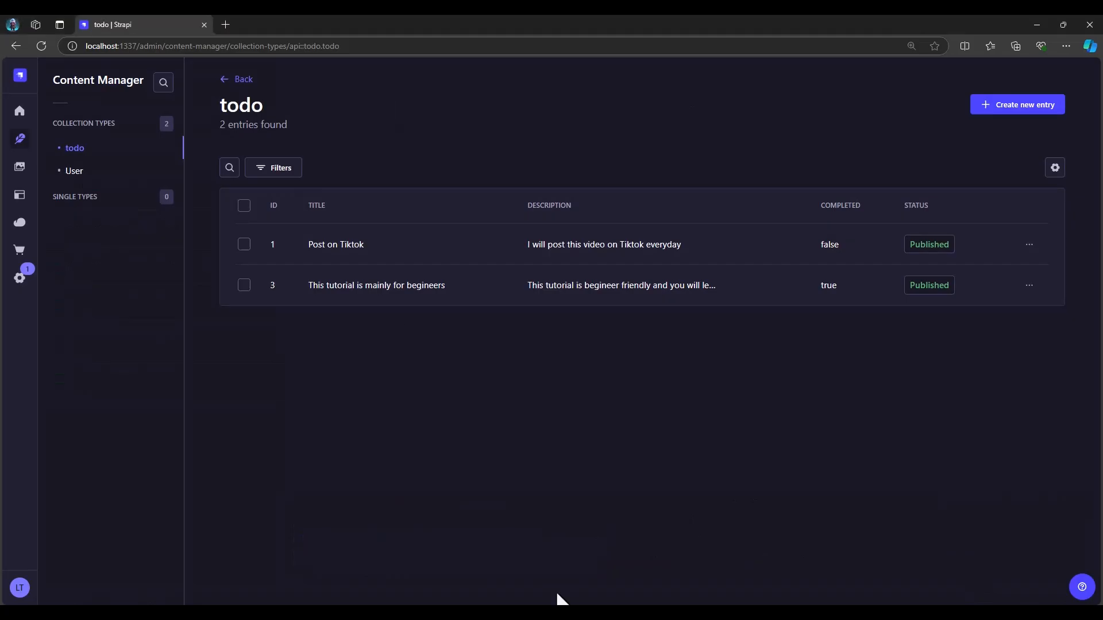
click(41, 45)
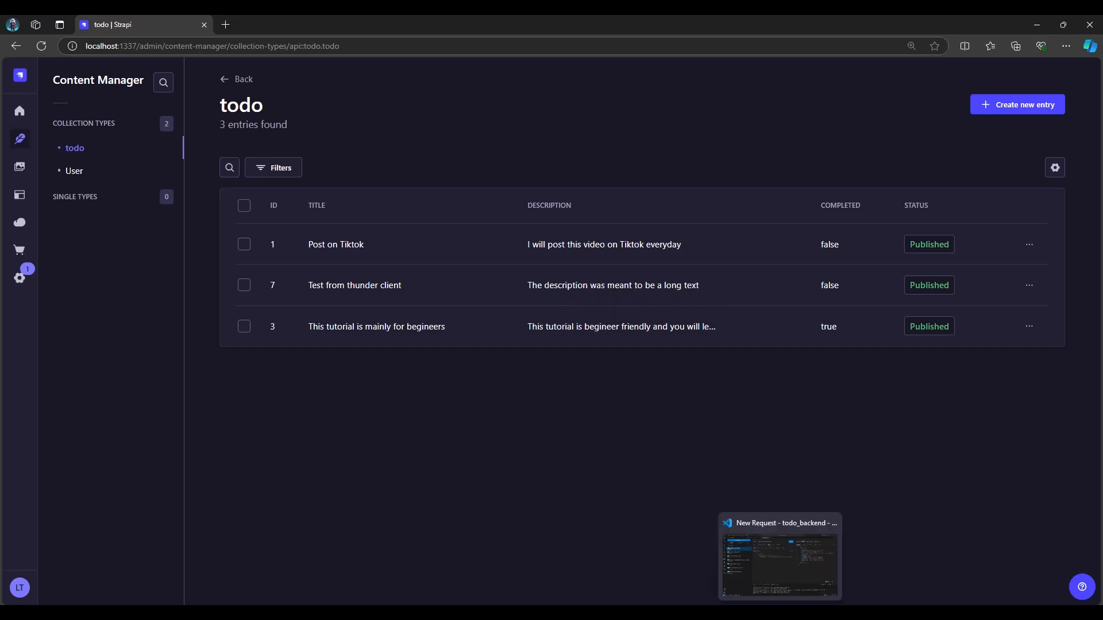
click(781, 612)
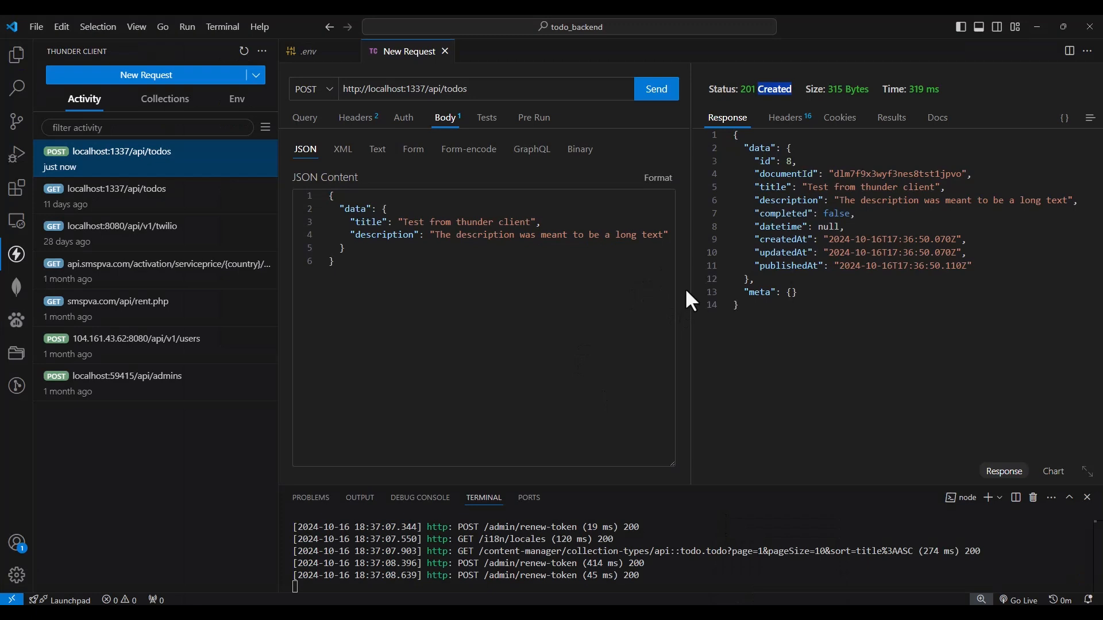
drag(691, 282, 719, 282)
double_click(719, 282)
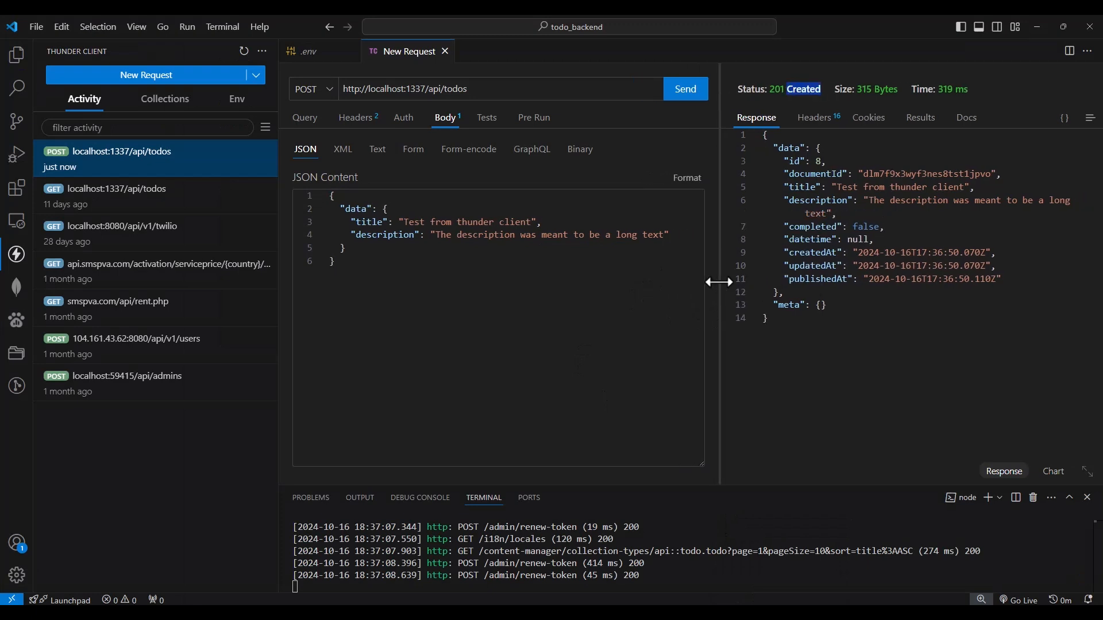
click(480, 89)
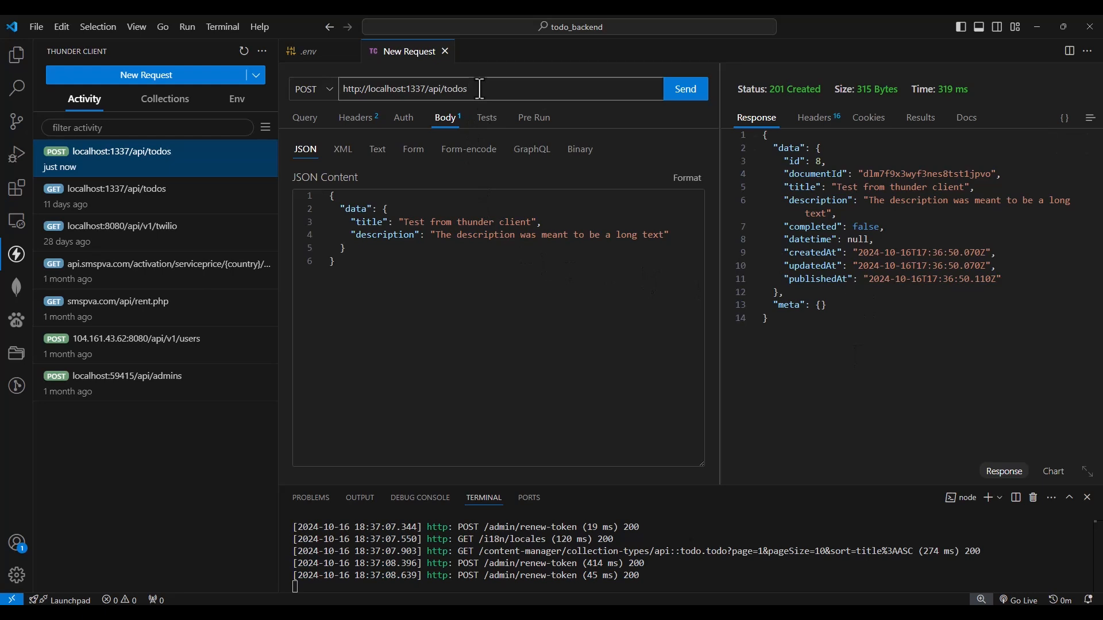
click(329, 89)
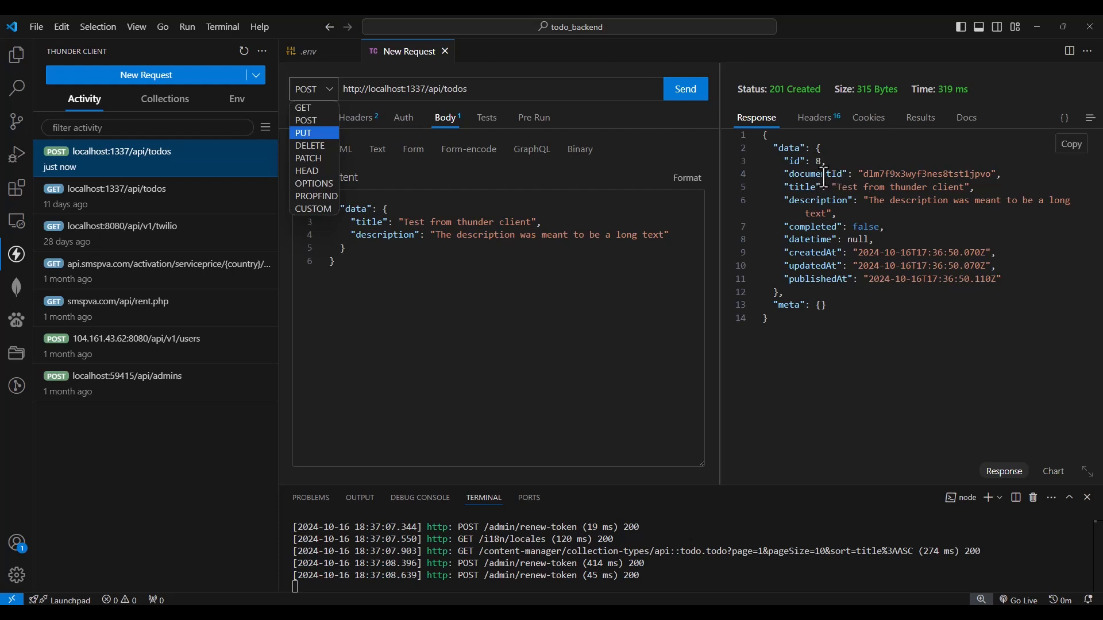
click(501, 94)
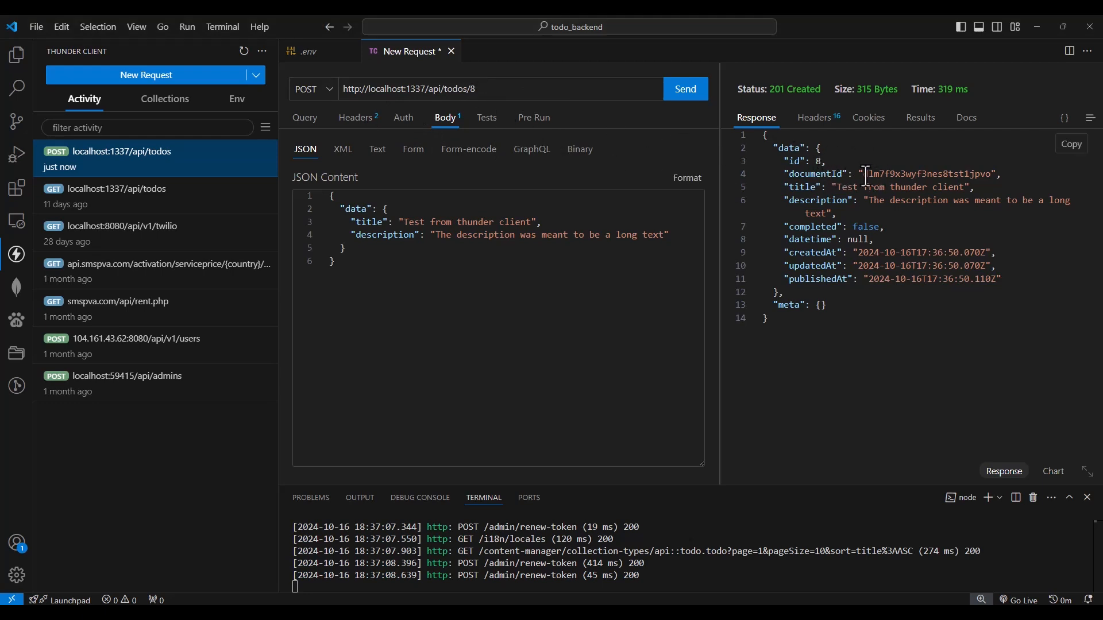
Examine the documentId in the response, then try to delete todo 8 by sending a DELETE request
double_click(818, 174)
key(alt+Tab)
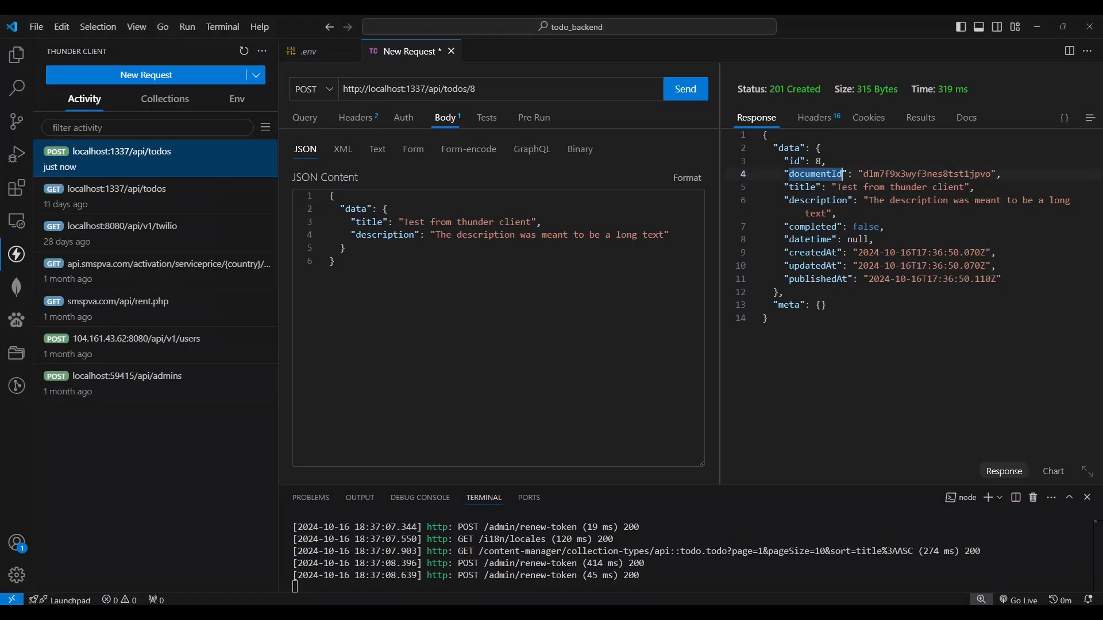
drag(862, 177, 990, 176)
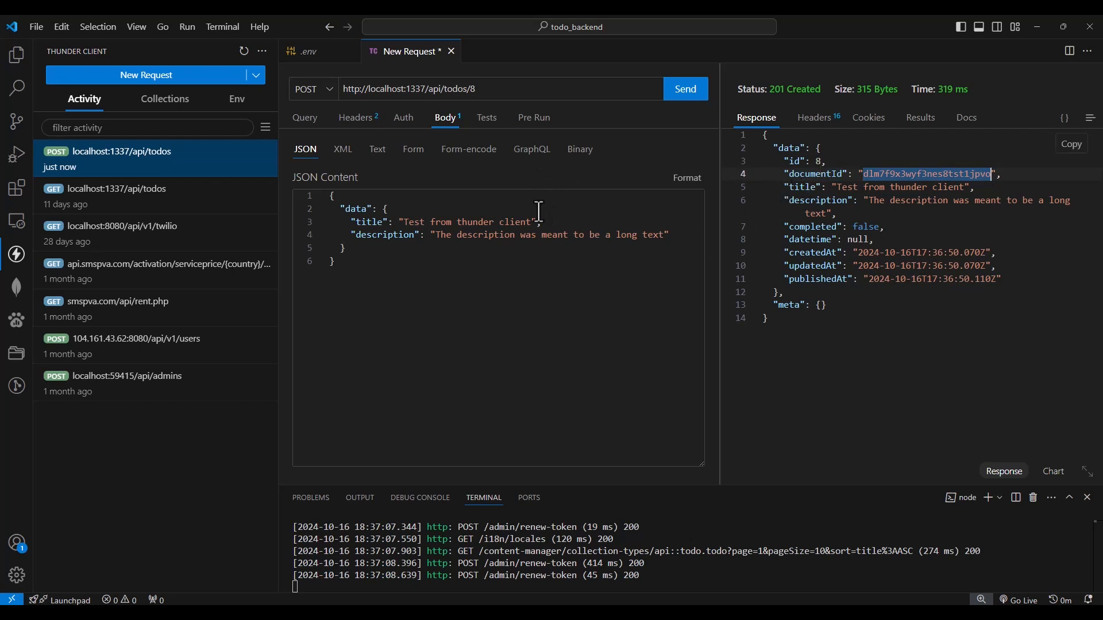
click(328, 93)
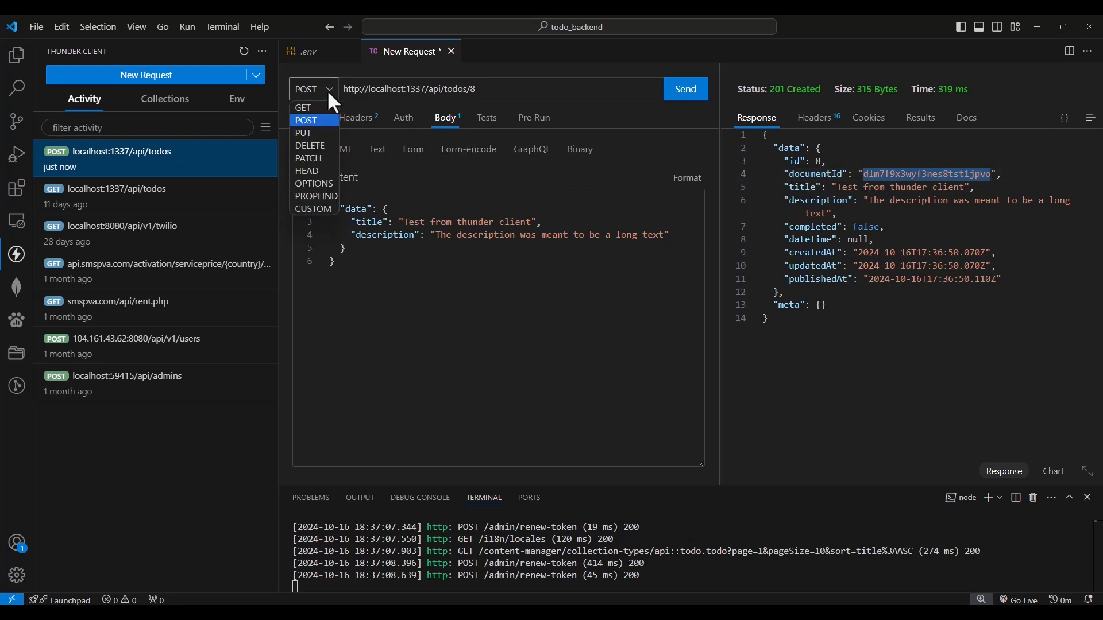
click(312, 147)
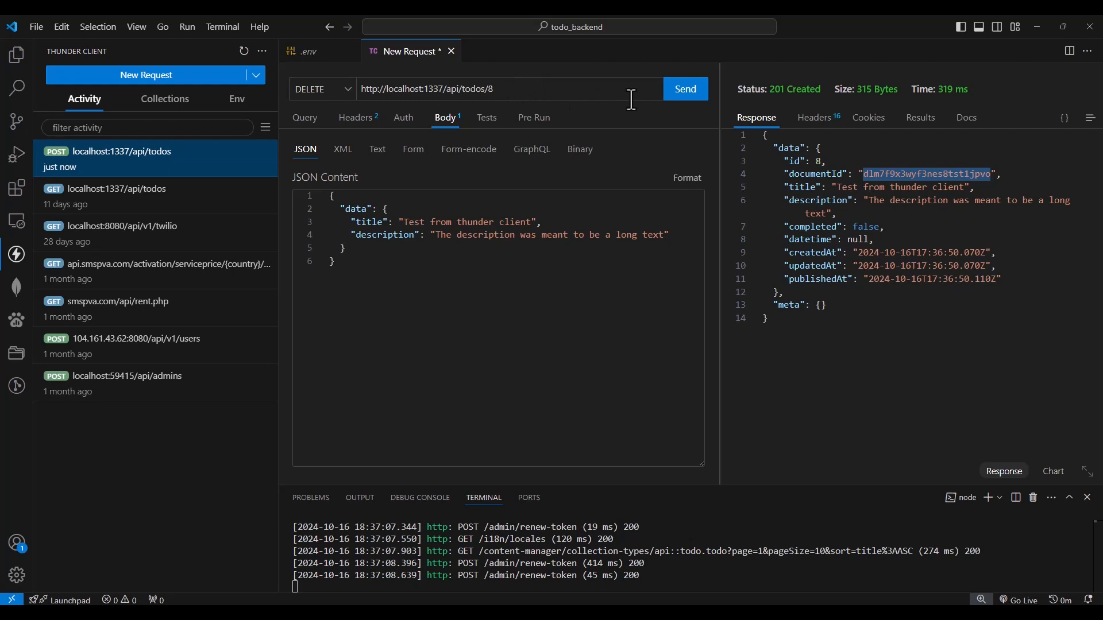
click(687, 97)
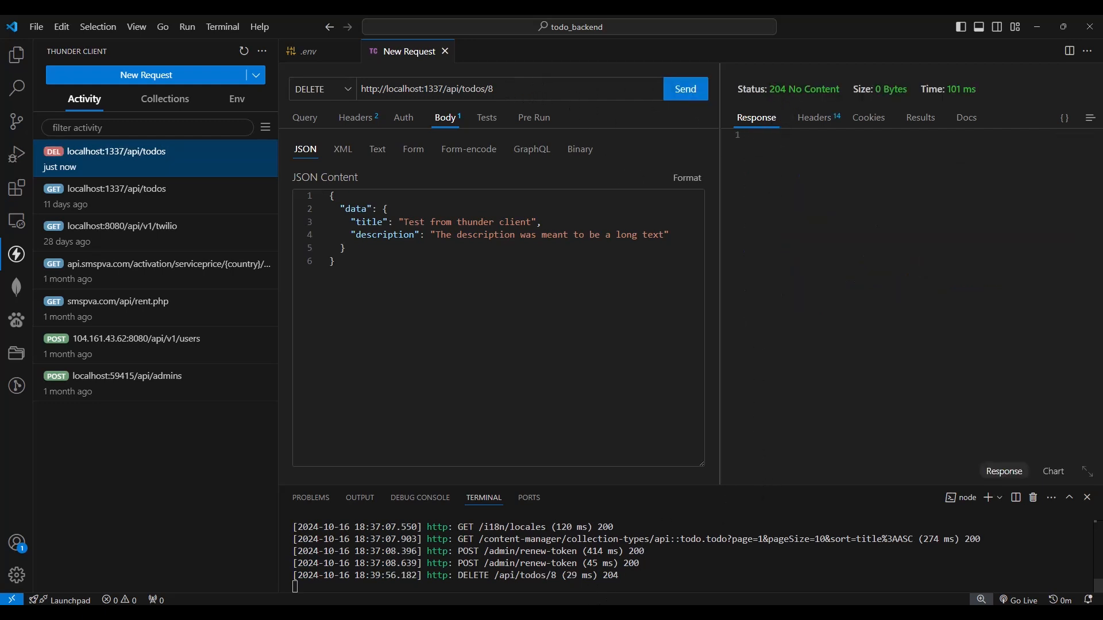
Reload the todo entries in the Strapi browser, then return to VS Code and resend the DELETE request for todo 8
key(alt+Tab)
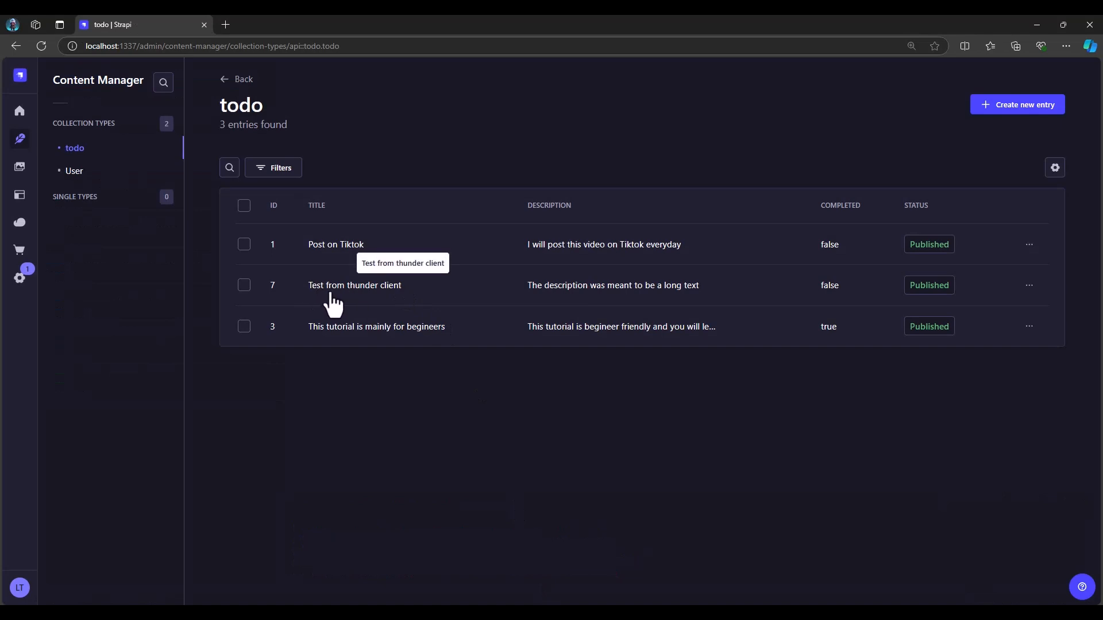
click(39, 47)
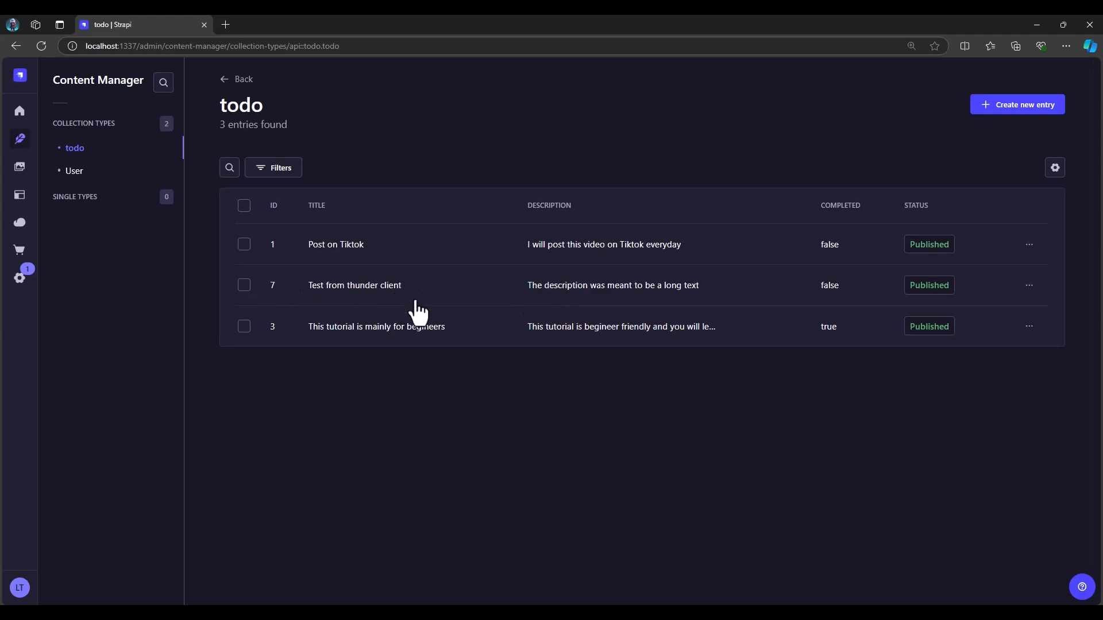
key(alt+Tab)
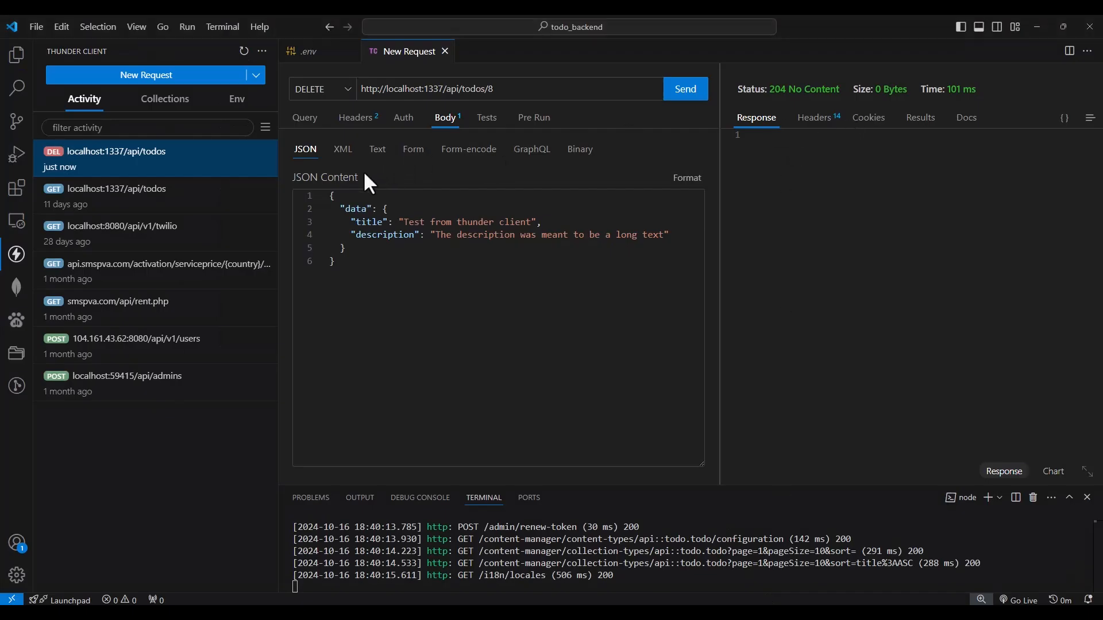
click(504, 90)
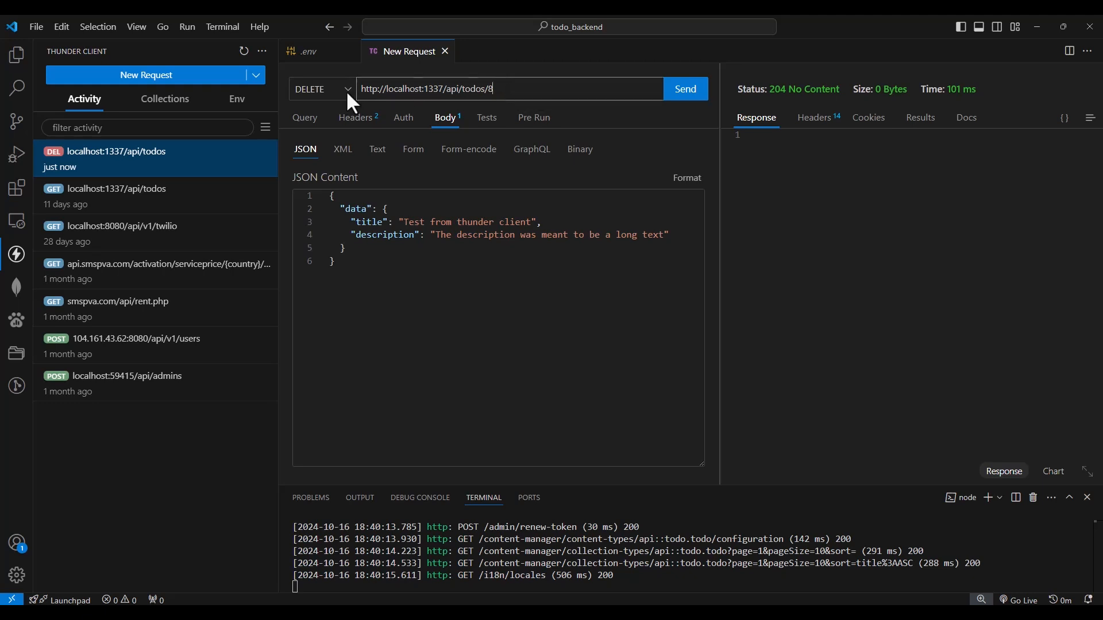
click(683, 99)
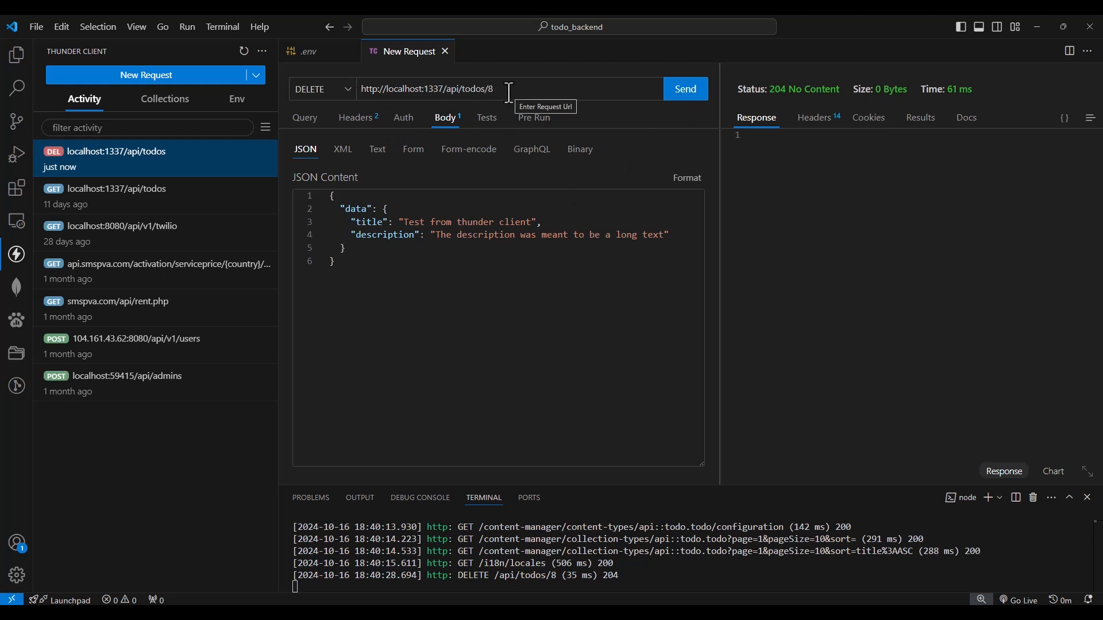
click(347, 90)
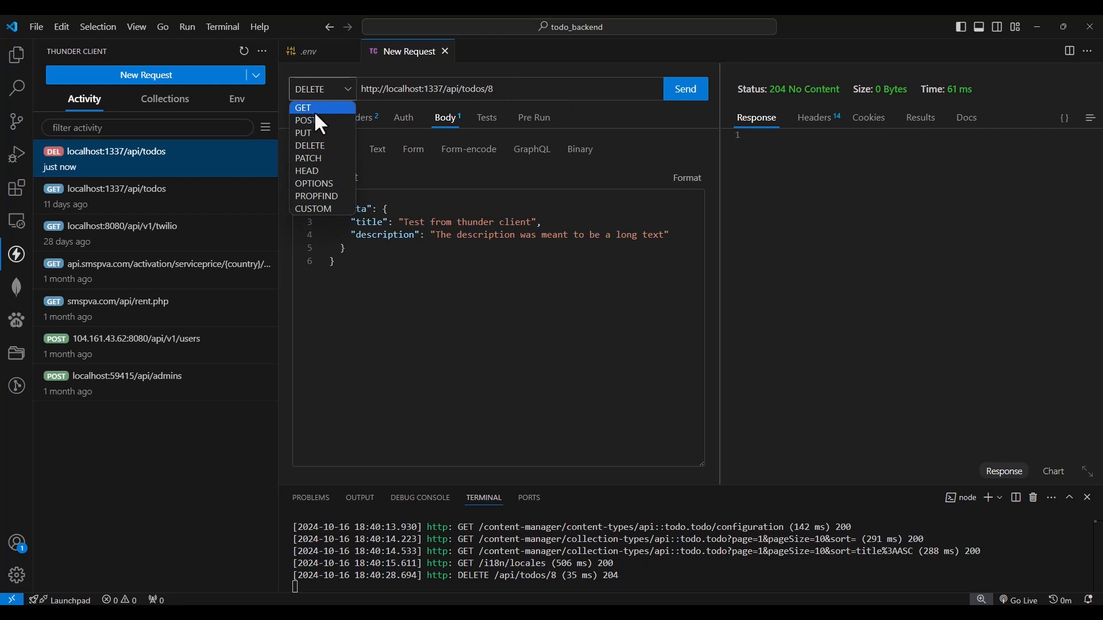
click(310, 108)
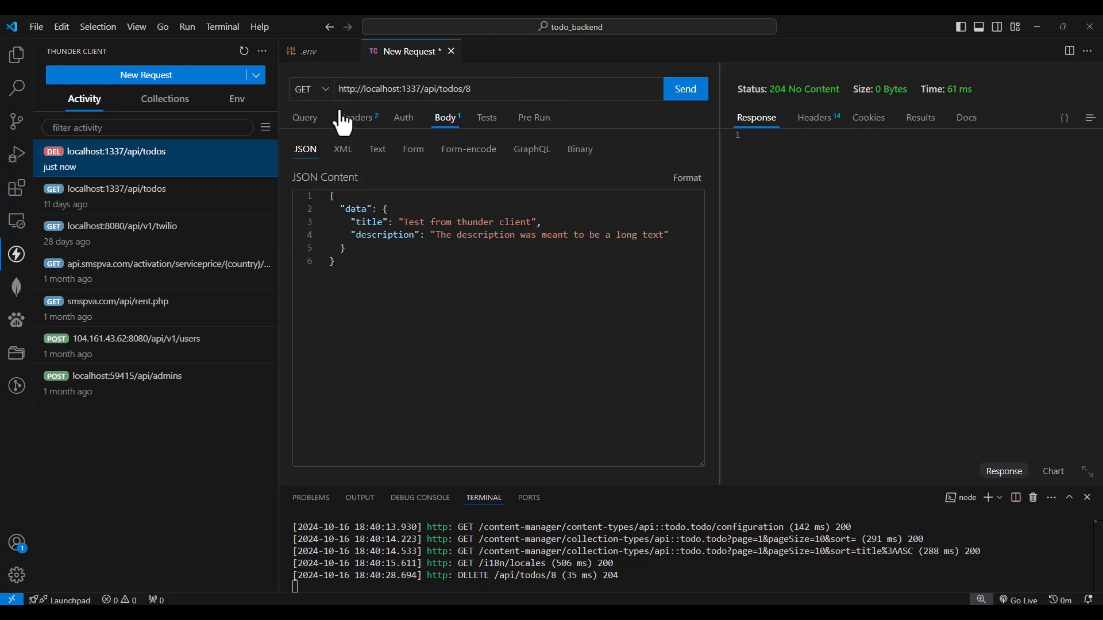
click(681, 99)
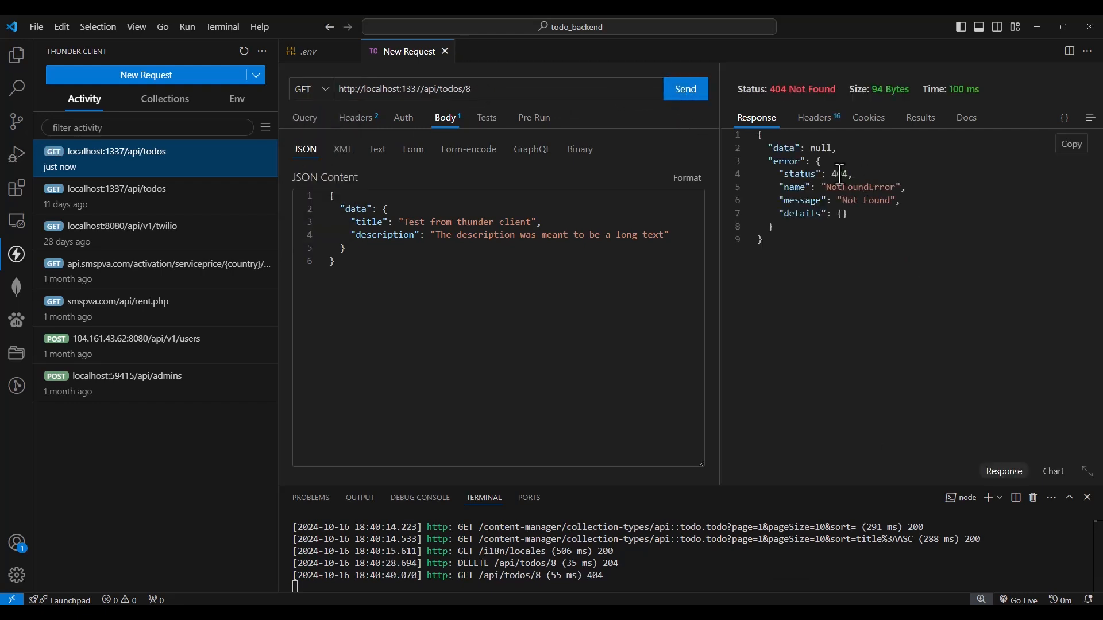
click(512, 93)
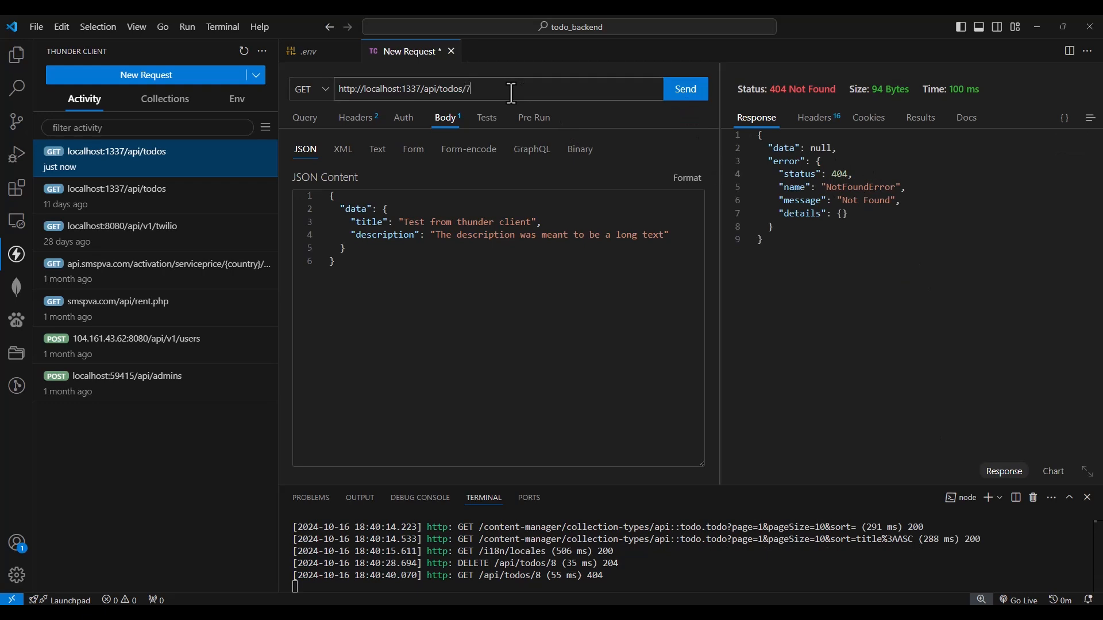
click(687, 96)
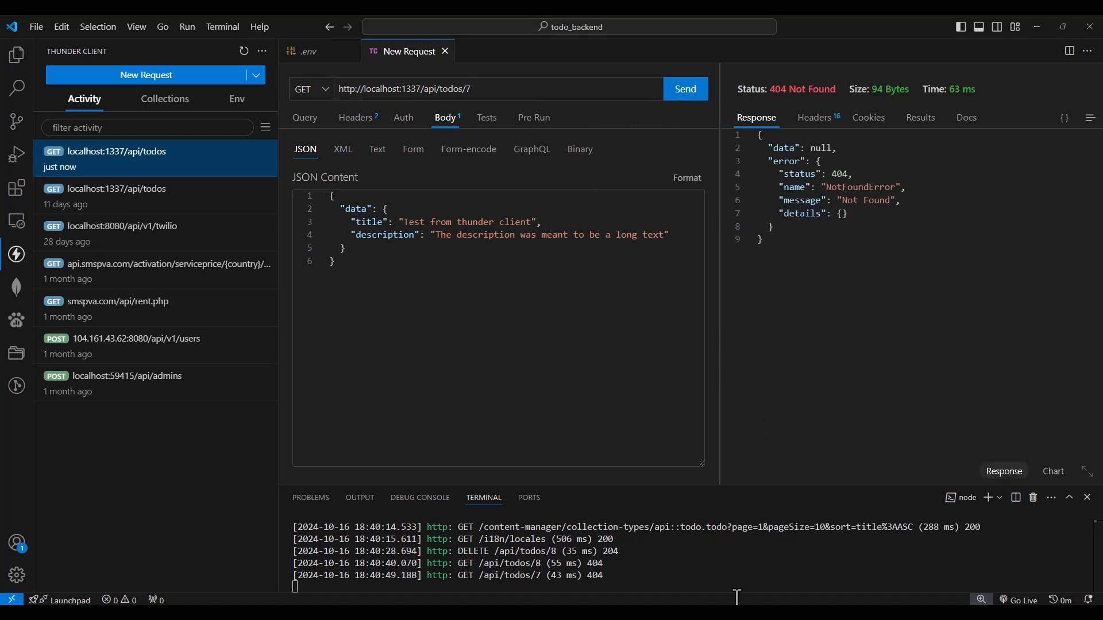
Reload the todo collection's entries in the Strapi browser and return to VS Code
key(alt+Tab)
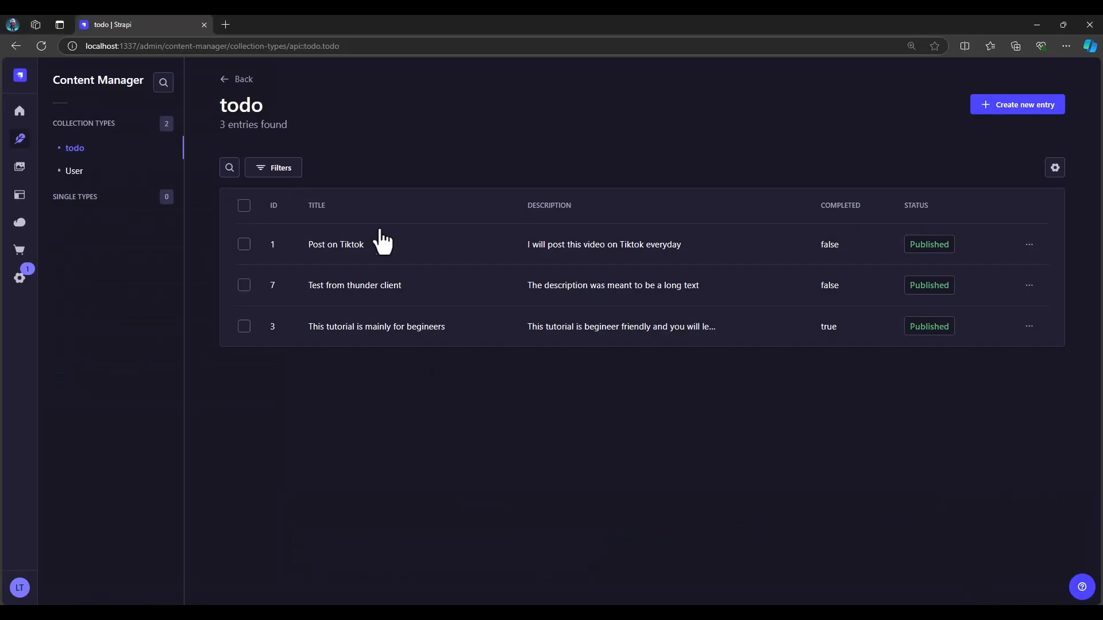
click(42, 46)
click(690, 617)
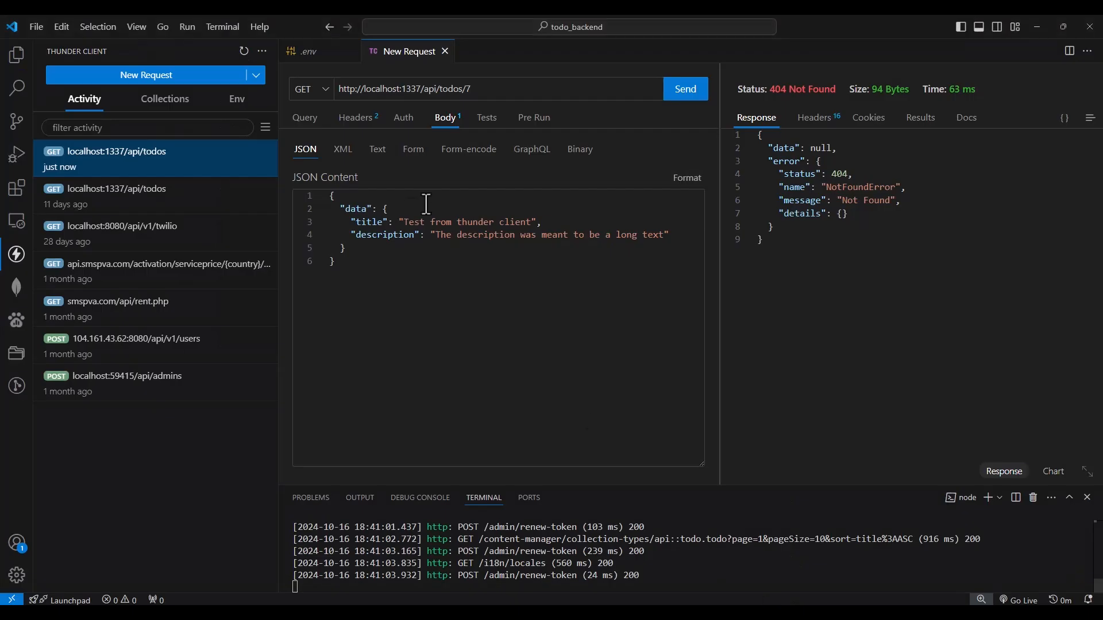
click(478, 90)
key(BackSpace)
key(BackSpace)
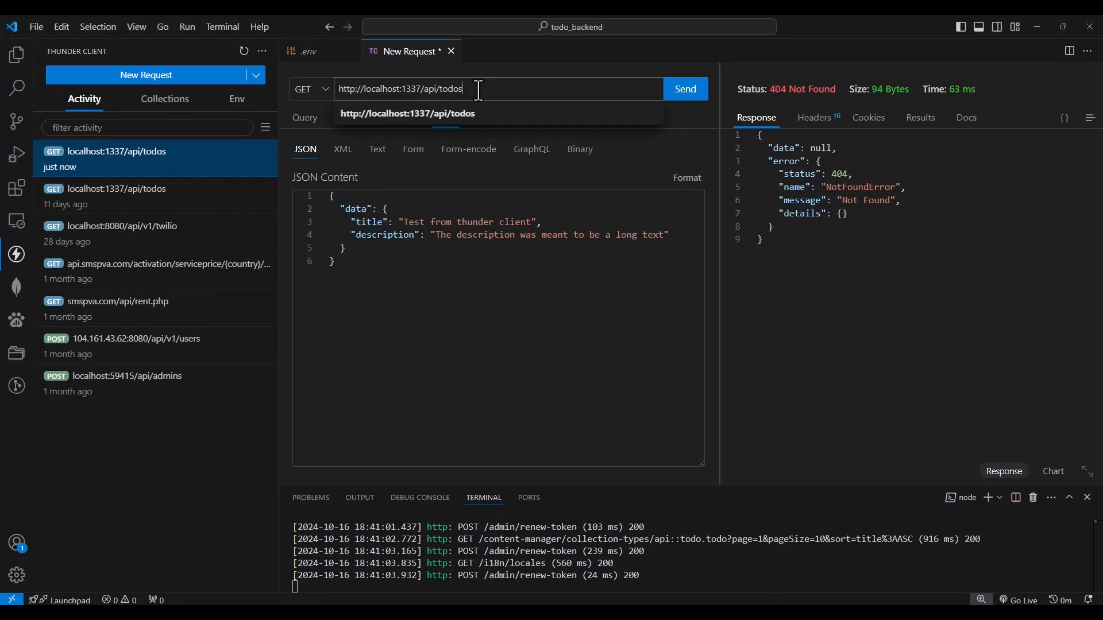
click(693, 91)
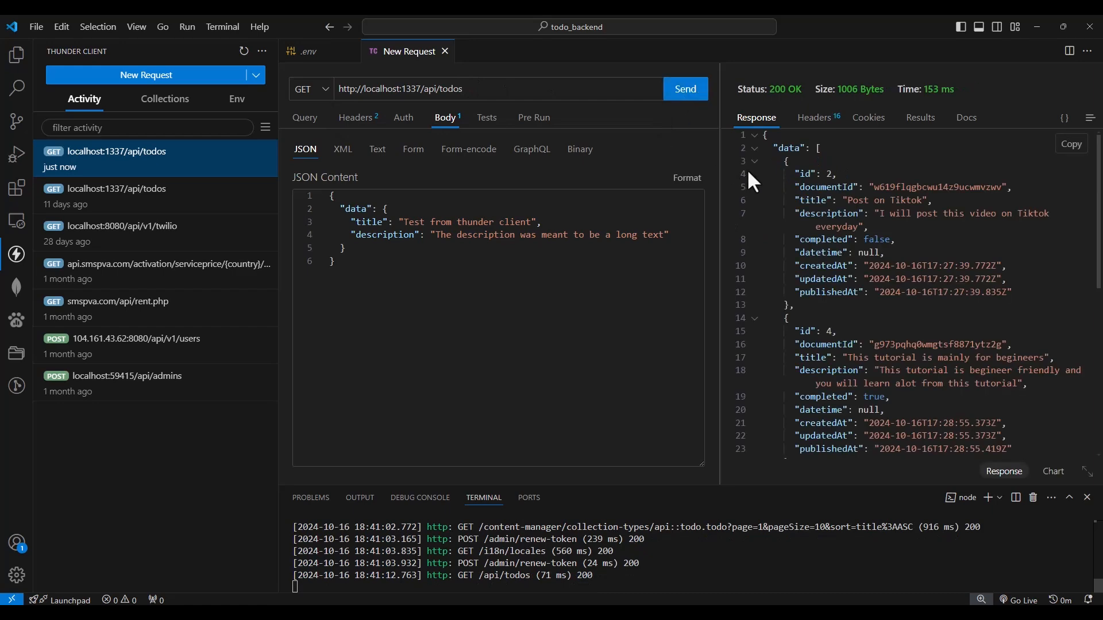
Append the documentId of todo 8 from the response to the todos URL and send the GET request
scroll(869, 241, down, 7)
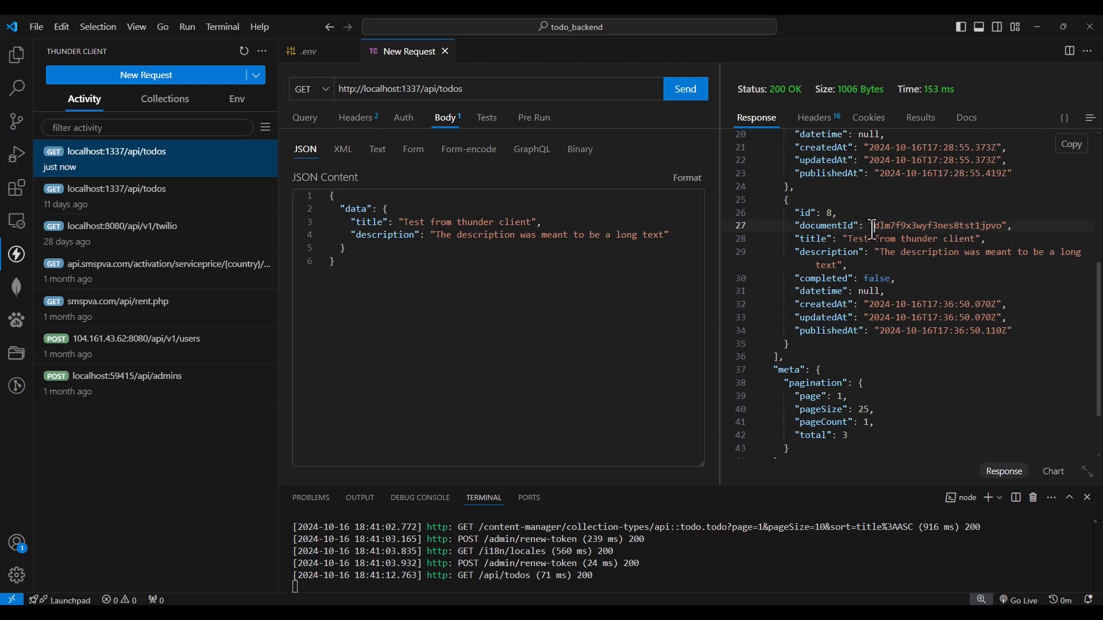
double_click(1002, 226)
key(ctrl+c)
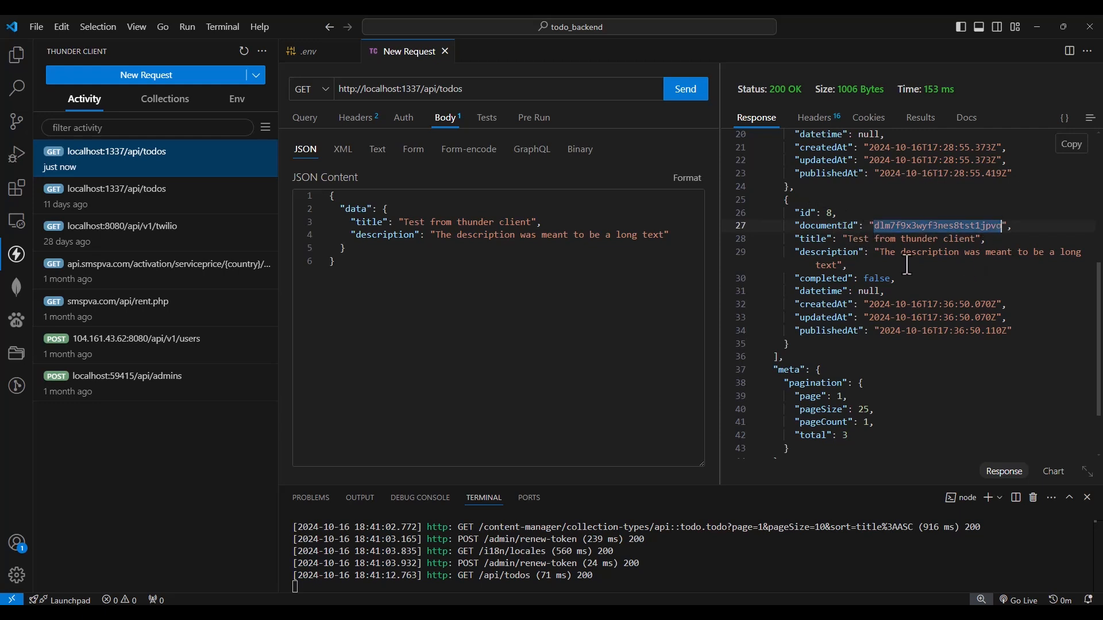
click(481, 89)
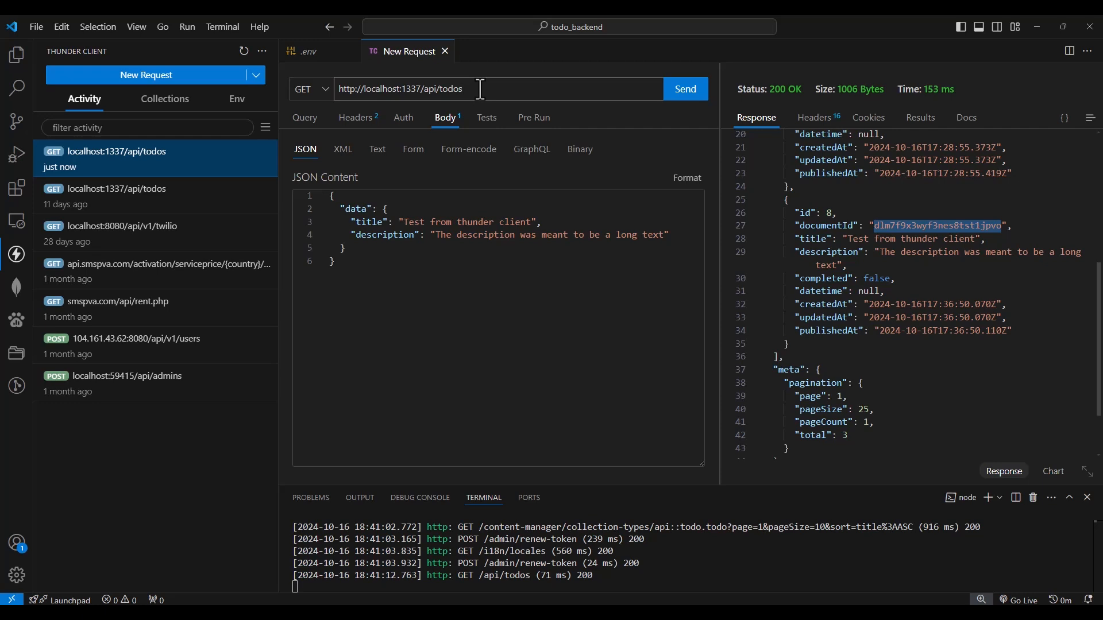
key(ctrl+v)
click(678, 92)
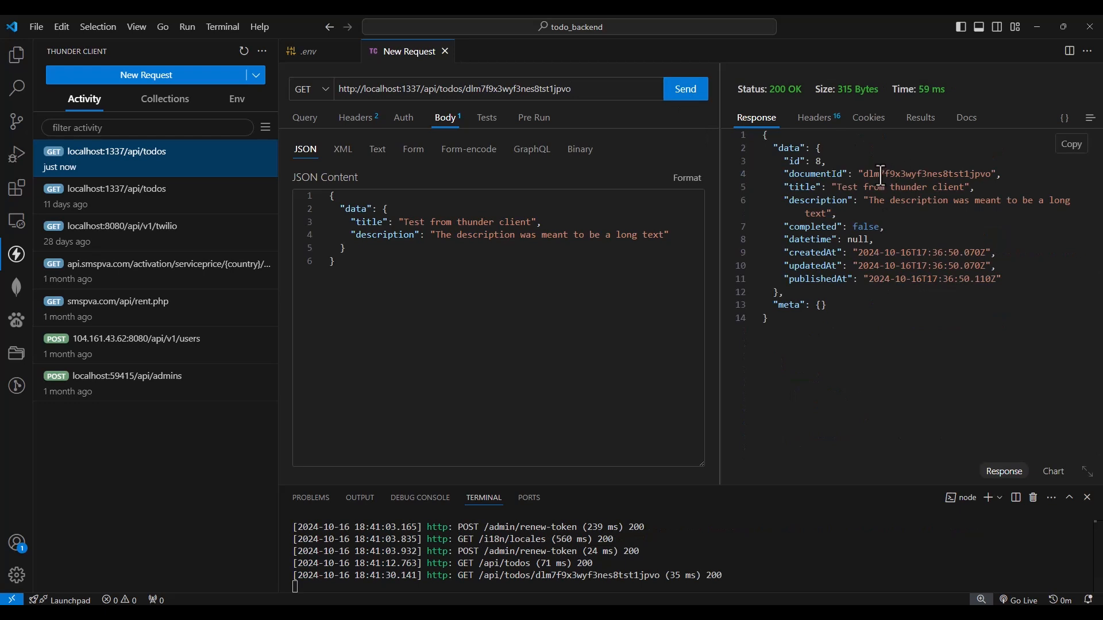
drag(581, 90, 468, 92)
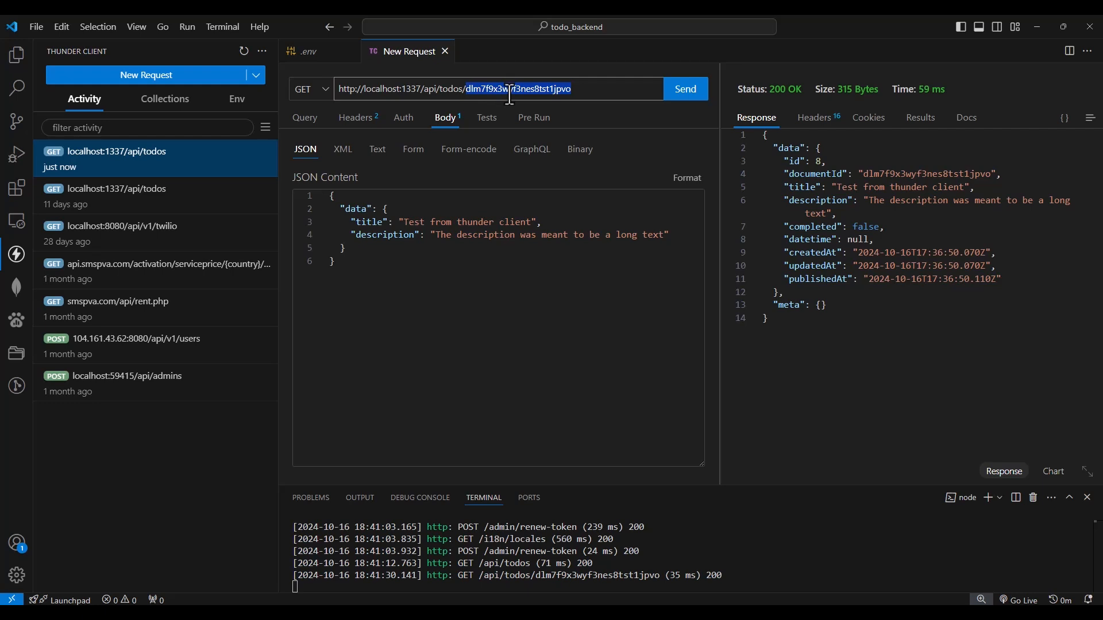
text(8)
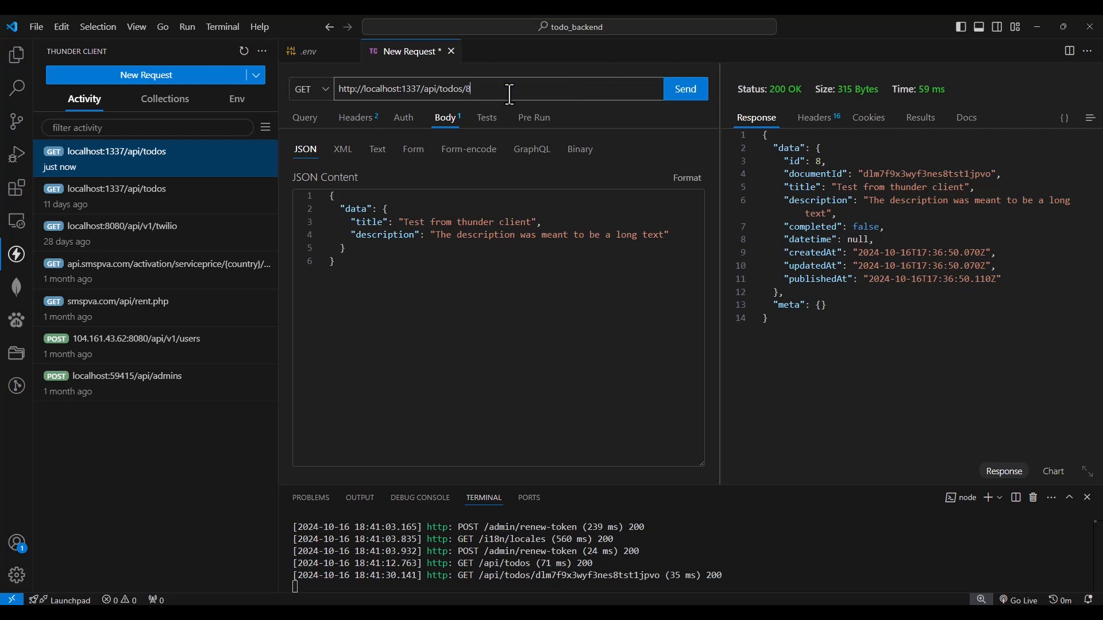
click(688, 99)
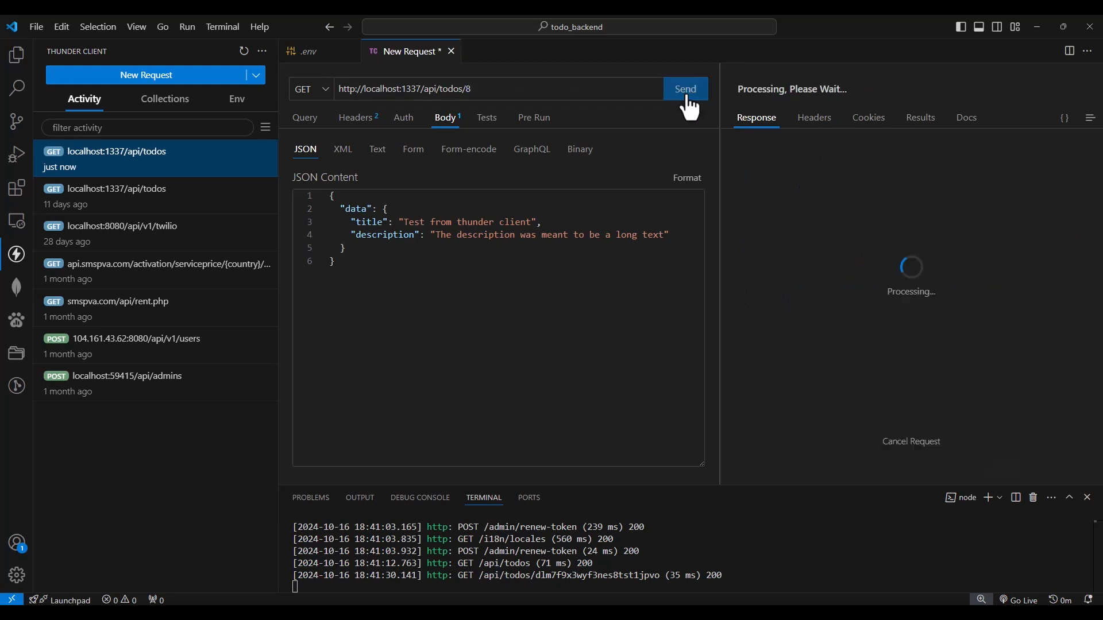
Restore the documentId dlm7f9x3wyf3nes8tst1jpvo in the URL in place of 8 and resend the GET request
click(504, 89)
key(BackSpace)
key(ctrl+z)
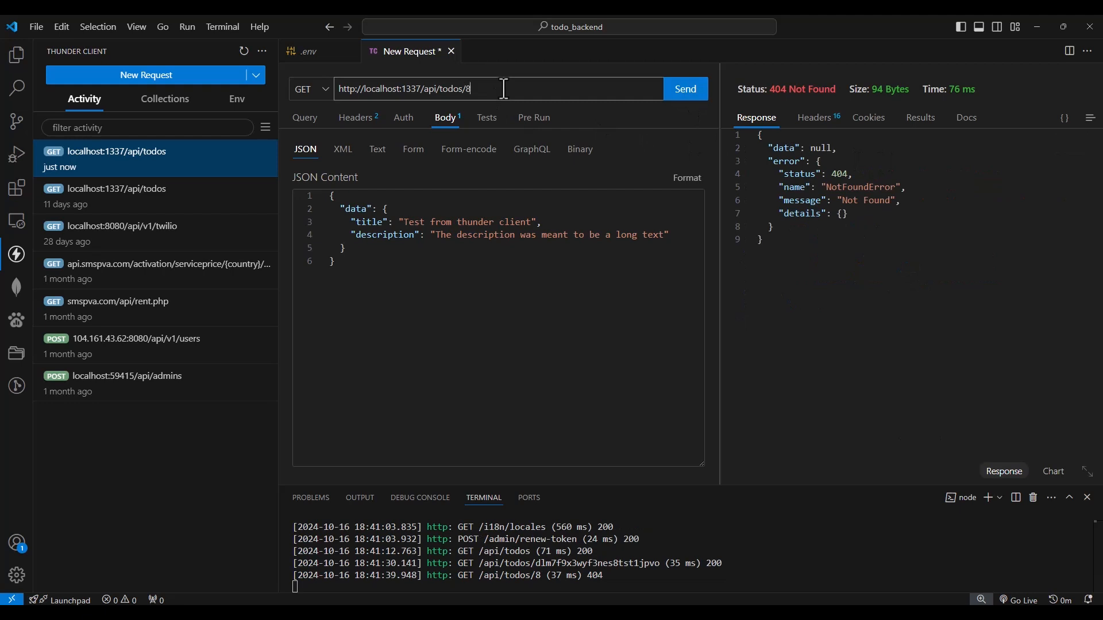
key(ctrl+z)
click(687, 99)
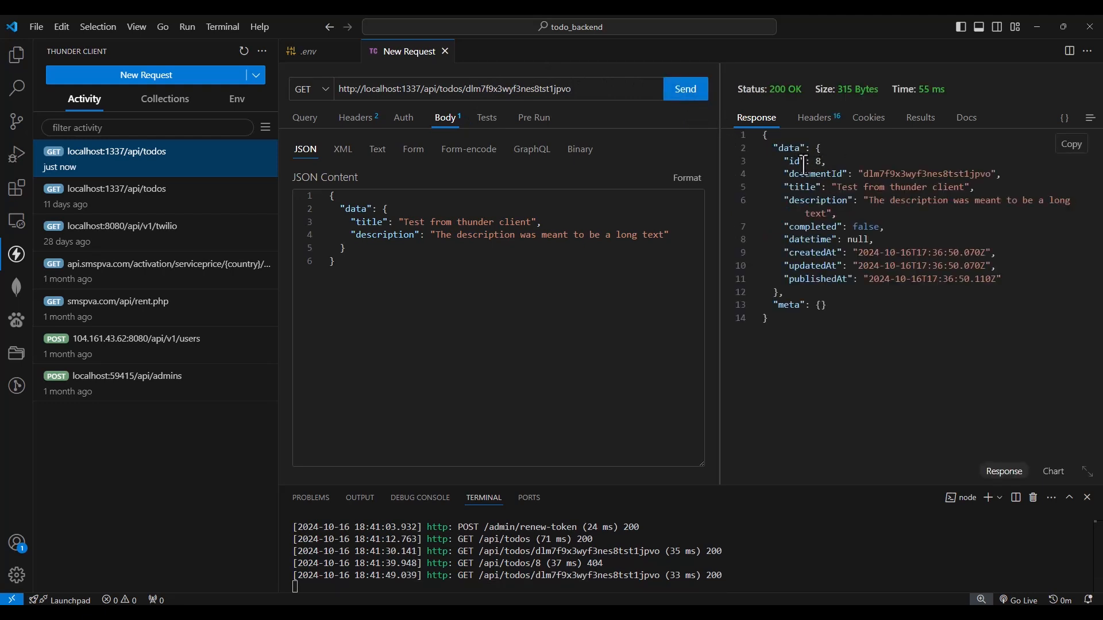
Set the request method to DELETE and send it for the todo with documentId dlm7f9x3wyf3nes8tst1jpvo
click(323, 86)
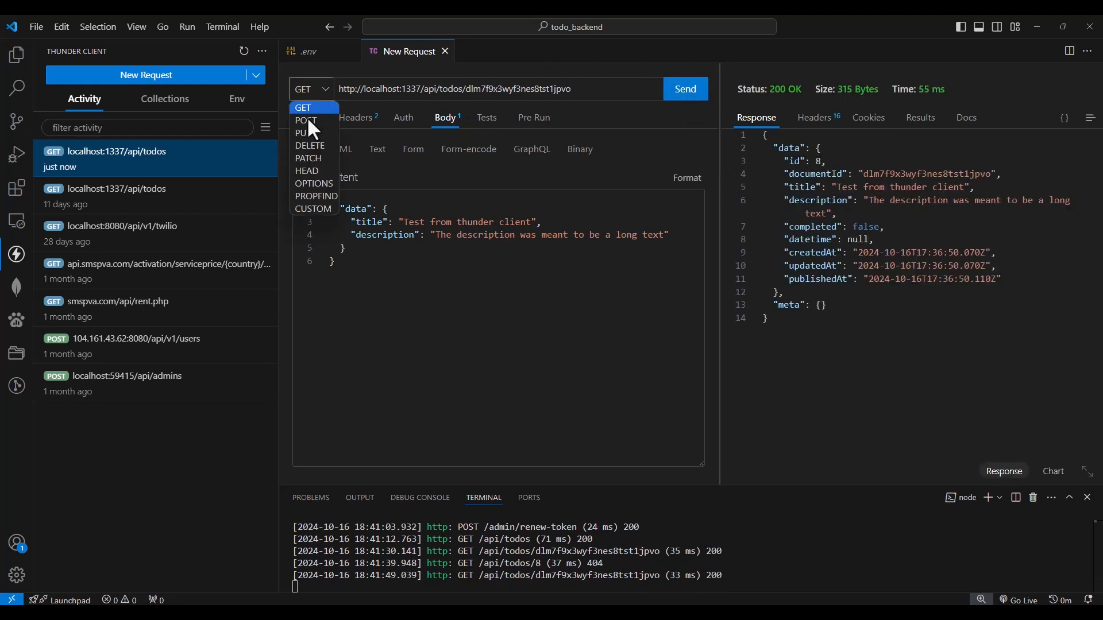
click(319, 150)
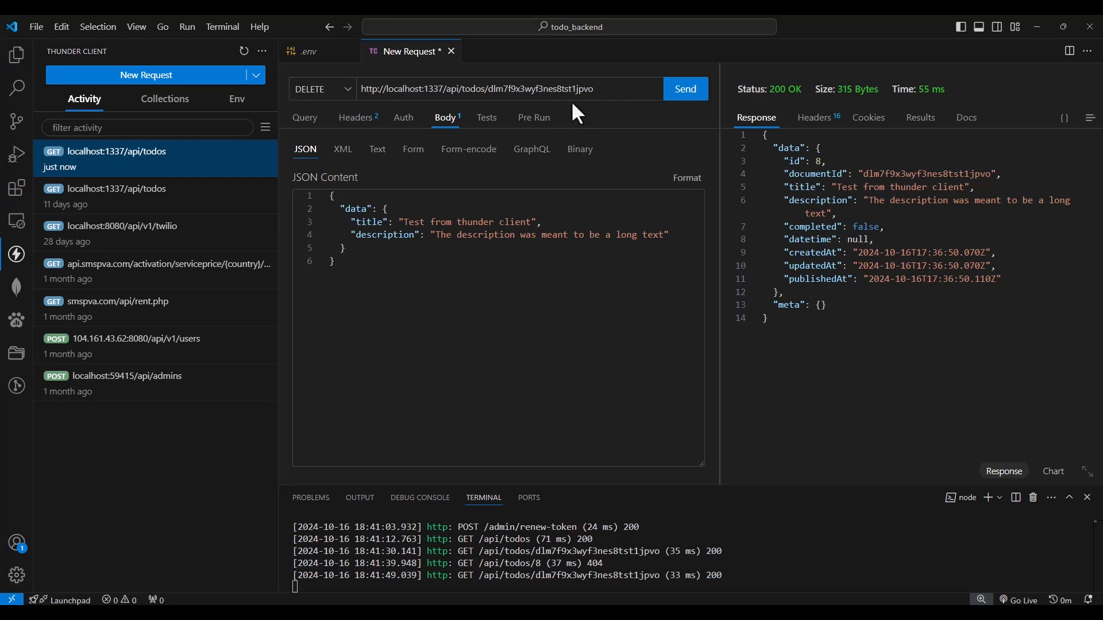
click(681, 97)
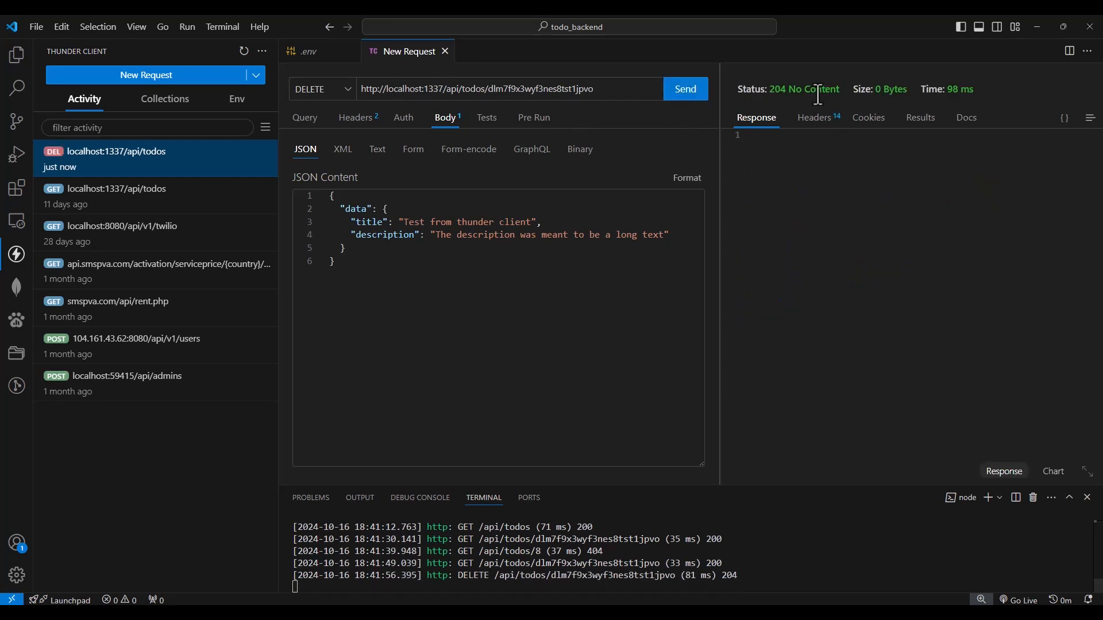
Switch to the Strapi browser, reload the todo entries to check the deletion, and return to VS Code
key(alt+Tab)
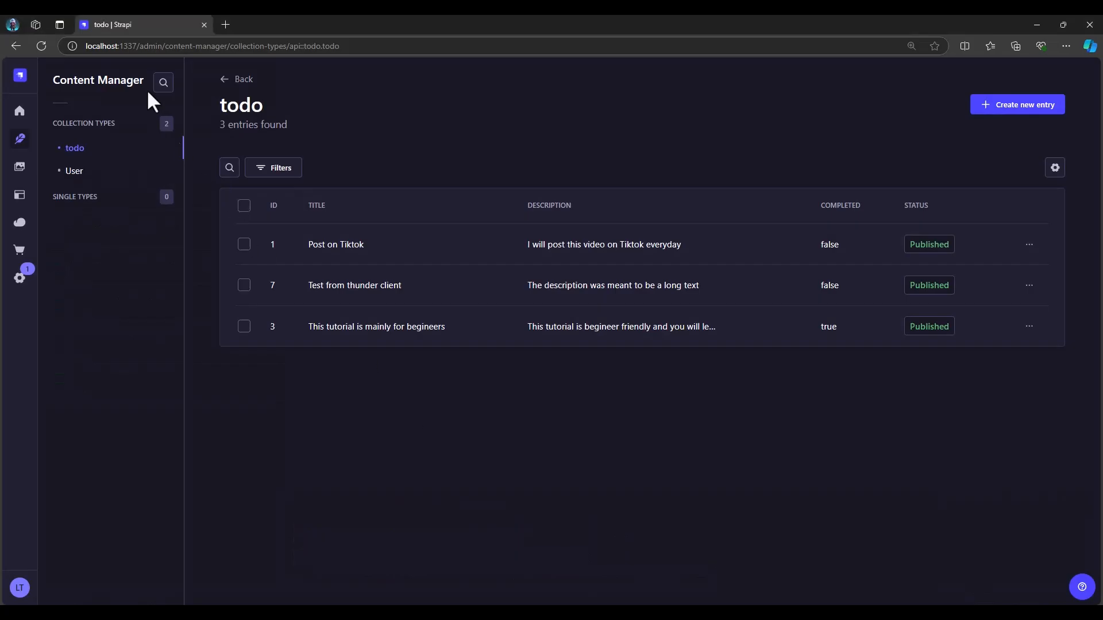
click(41, 45)
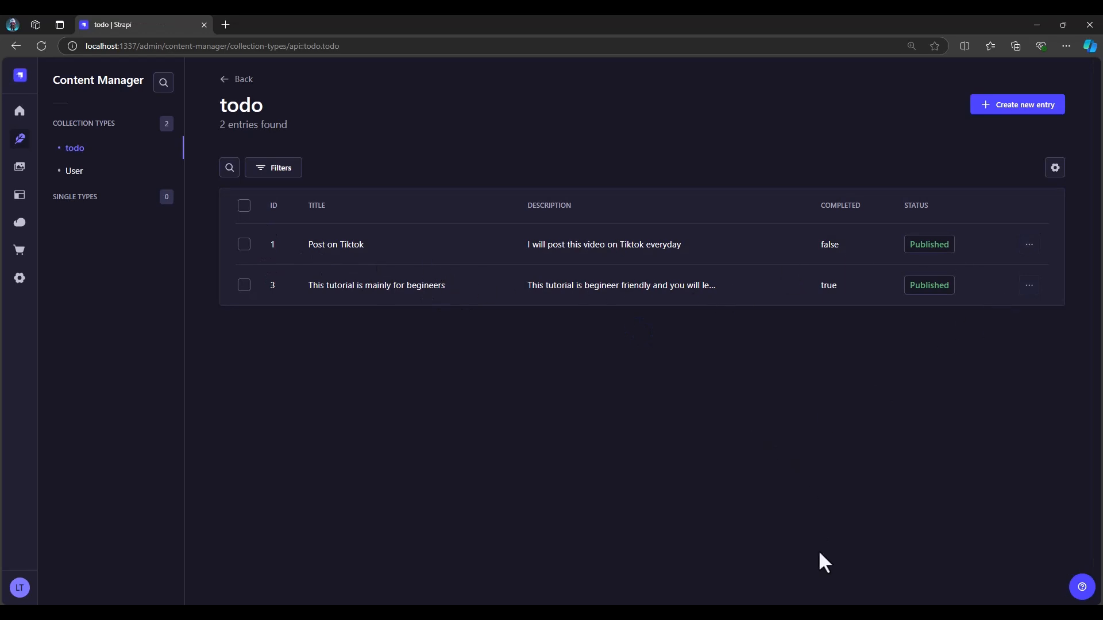
key(alt+Tab)
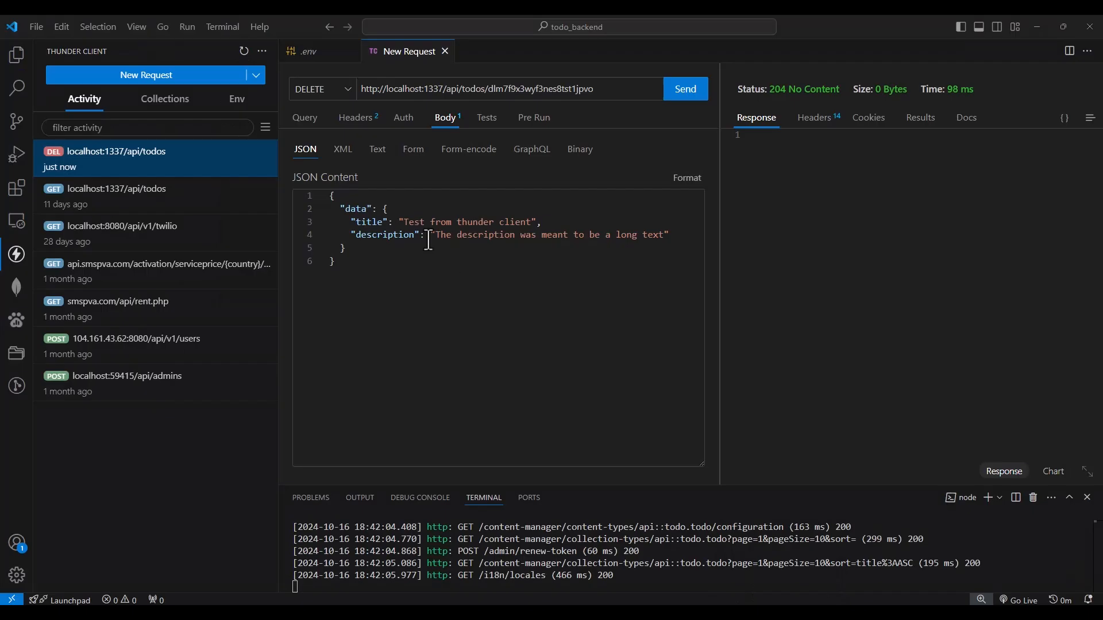
Open the choice of HTTP methods for the current todo request
click(348, 90)
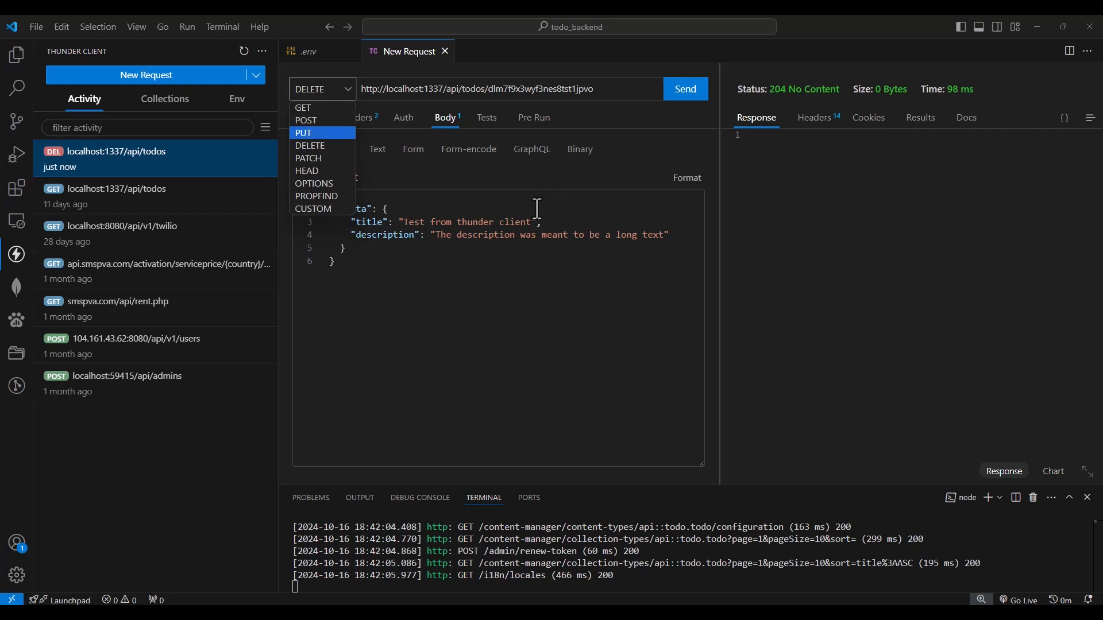
click(537, 236)
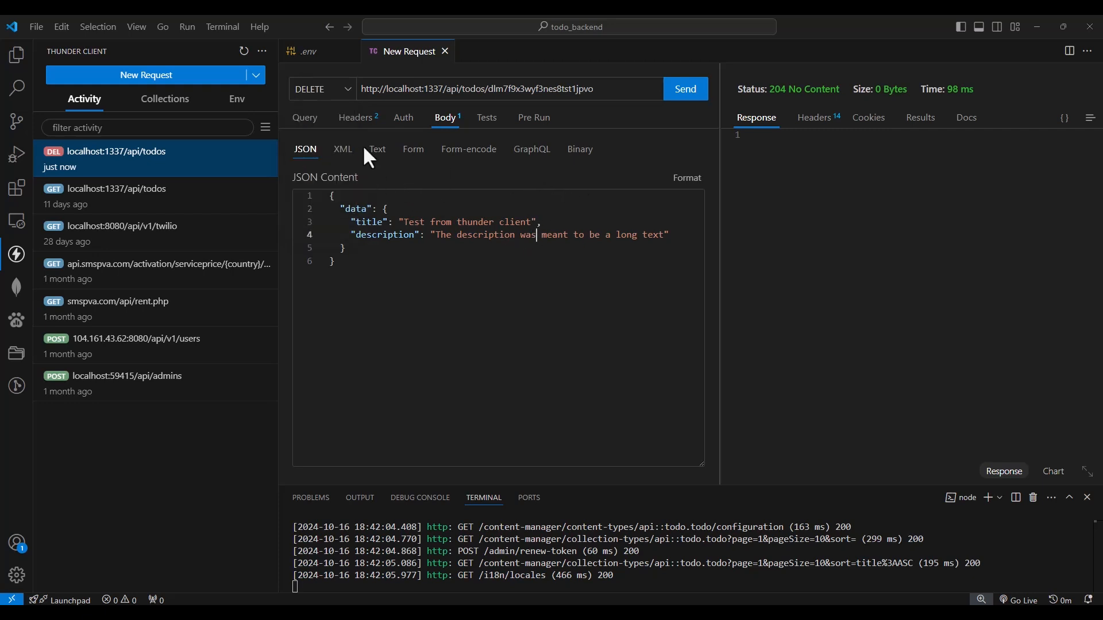
click(350, 88)
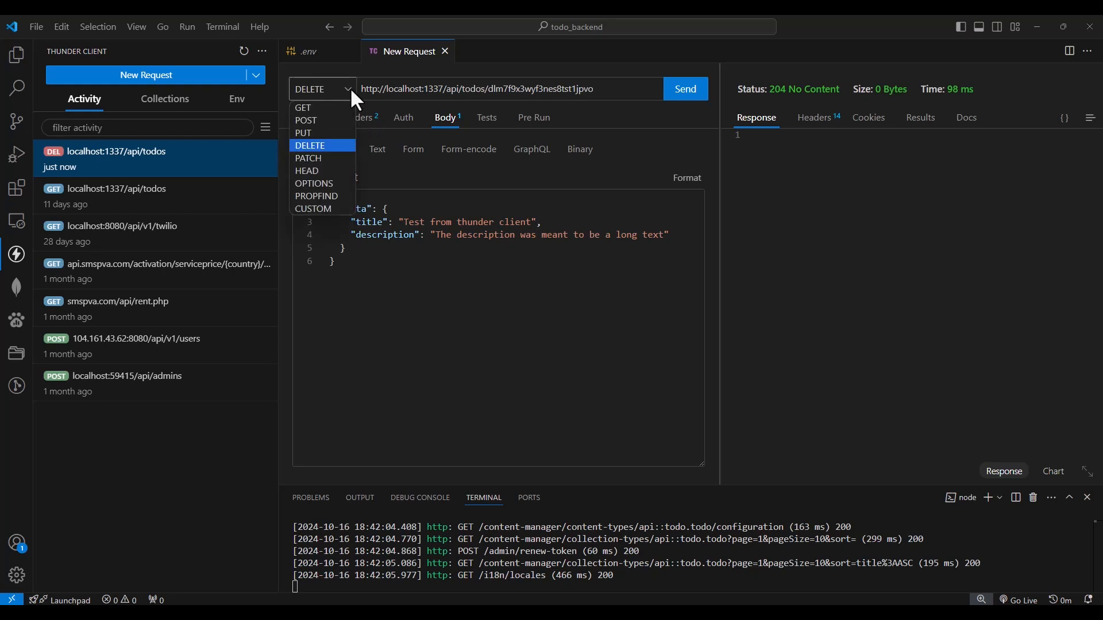